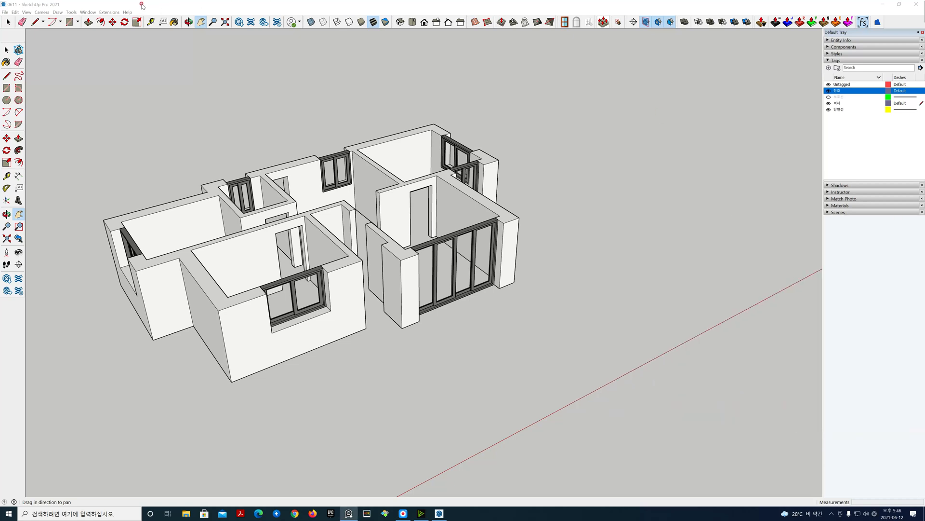
Step: Start a new, empty model
{"action": "left_click", "coordinate": [4, 12]}
{"action": "left_click", "coordinate": [15, 20]}
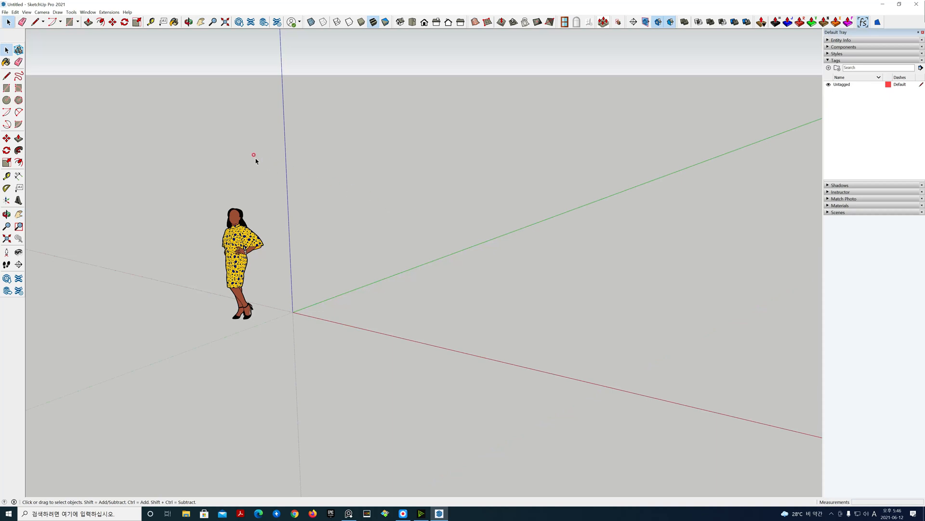
Step: Import the Plan CAD drawing into the model, confirming the default AutoCAD import options
{"action": "left_click", "coordinate": [4, 12]}
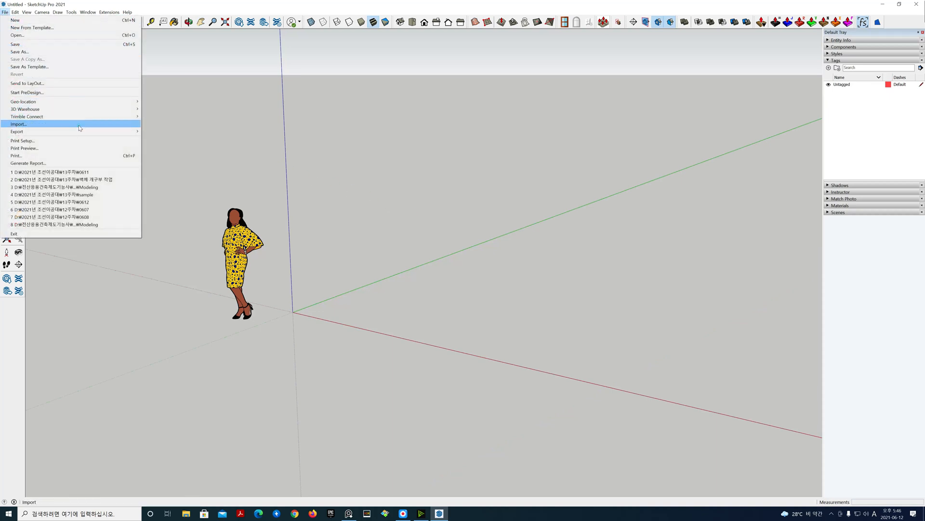
{"action": "left_click", "coordinate": [99, 125]}
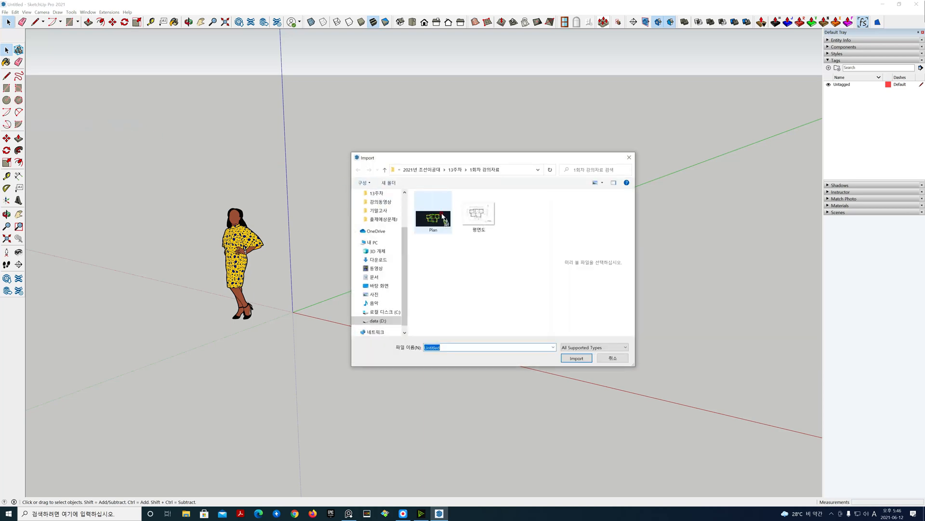
{"action": "left_click", "coordinate": [577, 359]}
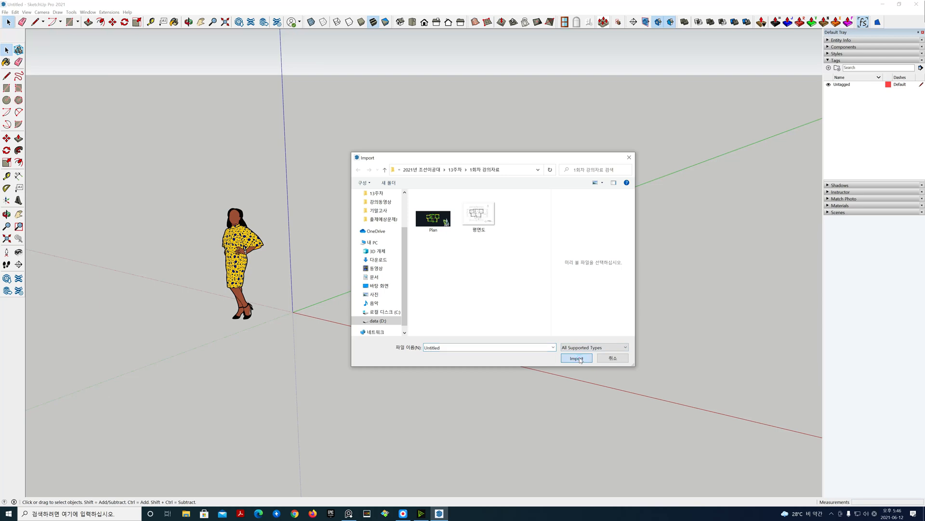
{"action": "left_click", "coordinate": [439, 219]}
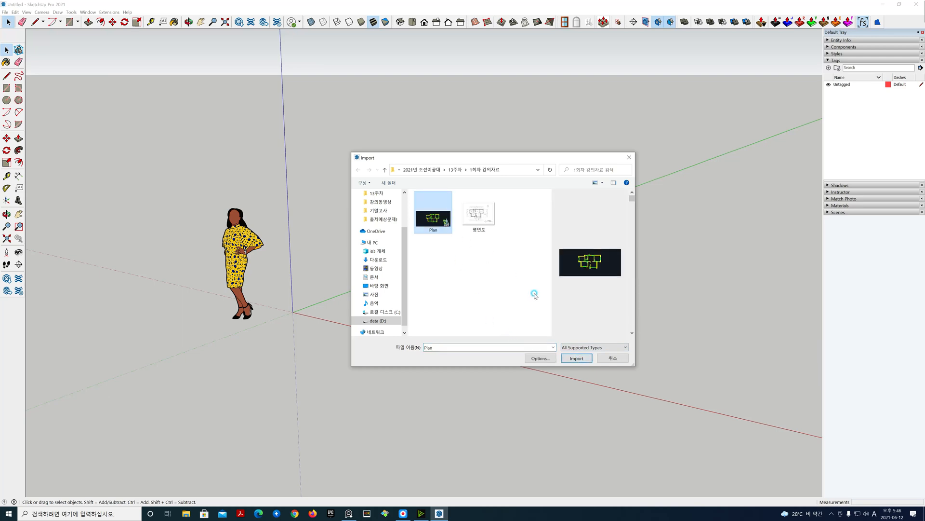
{"action": "left_click", "coordinate": [540, 358]}
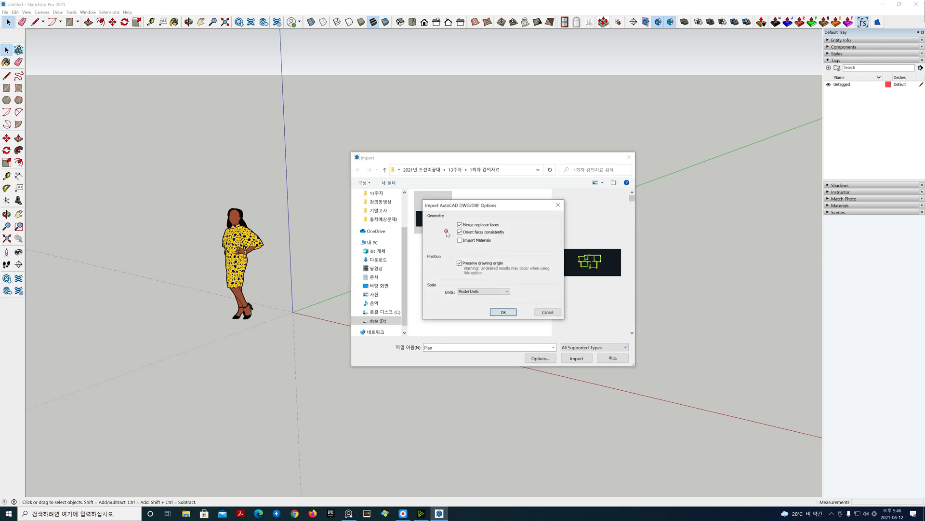
{"action": "left_click", "coordinate": [507, 314]}
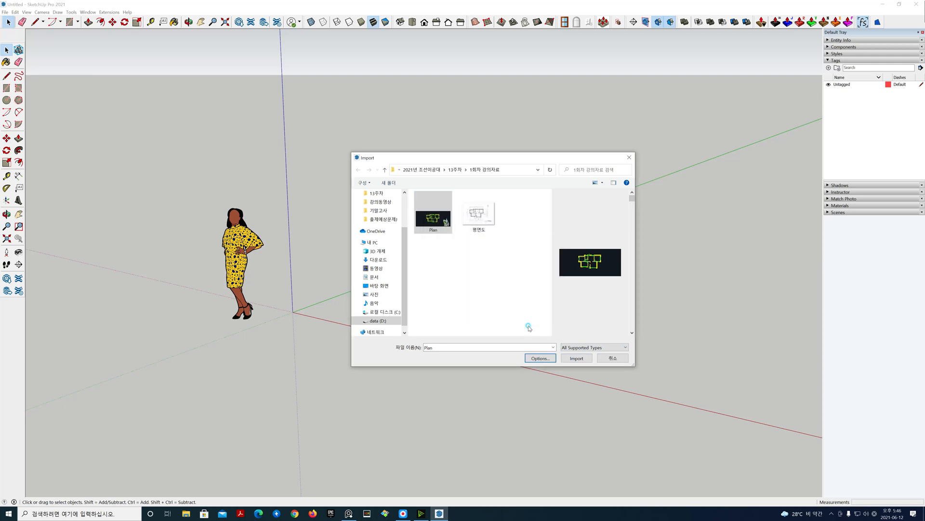
{"action": "left_click", "coordinate": [574, 357]}
{"action": "left_click", "coordinate": [509, 311]}
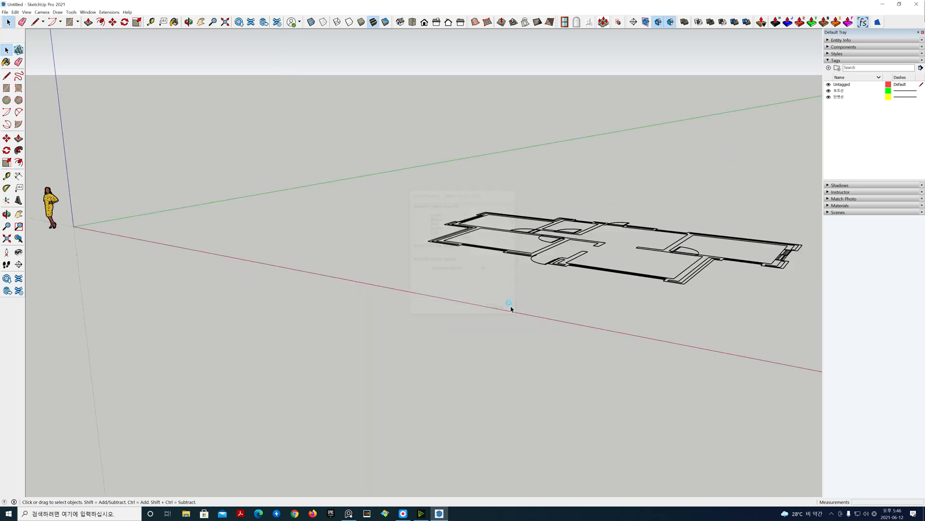
Step: Select and delete the scale figure standing at the origin
{"action": "left_click_drag", "start_coordinate": [103, 254], "coordinate": [61, 181]}
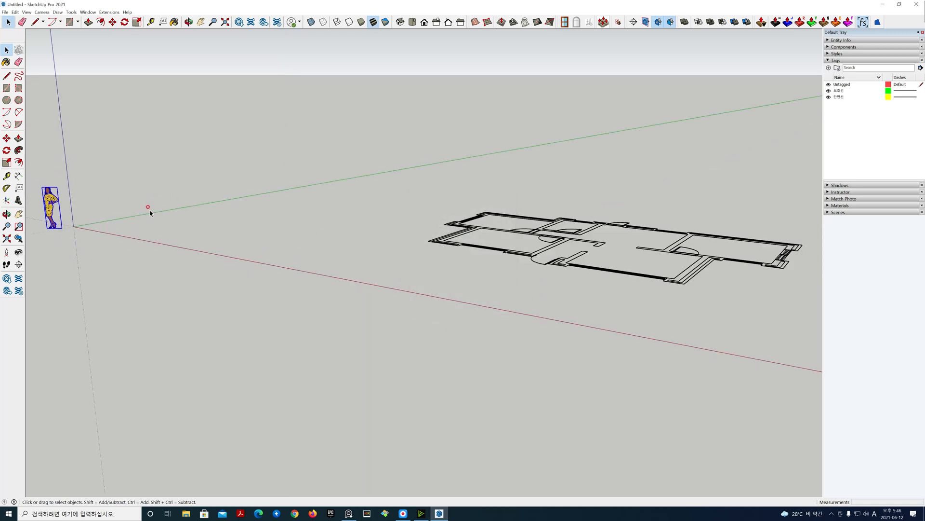
{"action": "key", "text": "Delete"}
Step: Switch to the top view with parallel projection, centred on the imported floor plan
{"action": "left_click", "coordinate": [412, 21]}
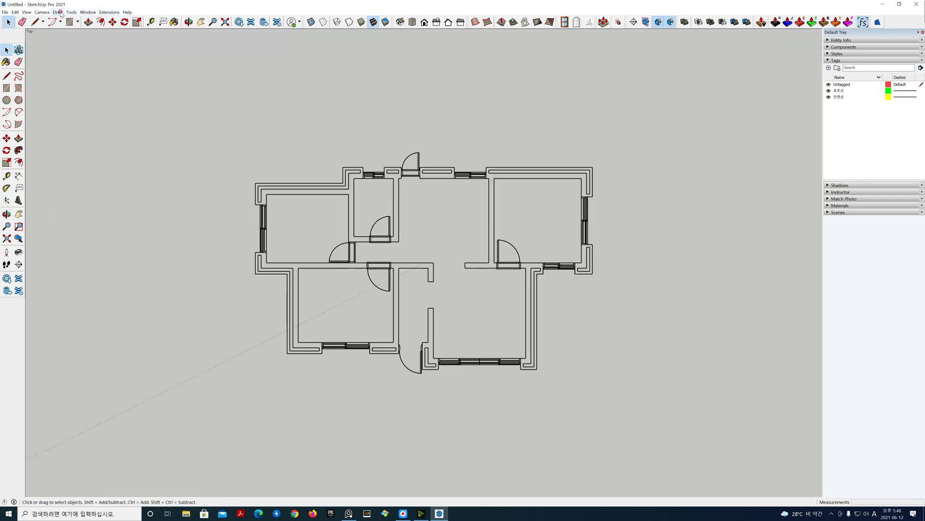
{"action": "left_click", "coordinate": [41, 12]}
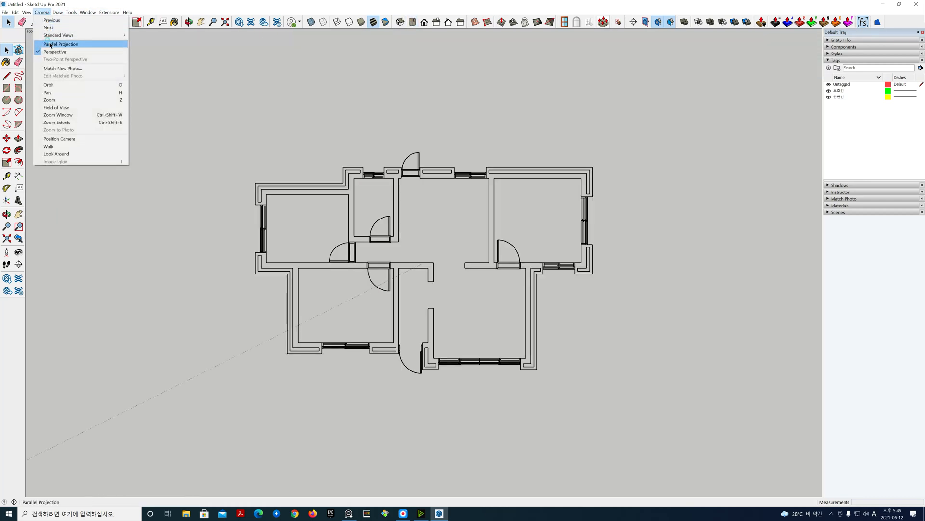
{"action": "left_click", "coordinate": [50, 44]}
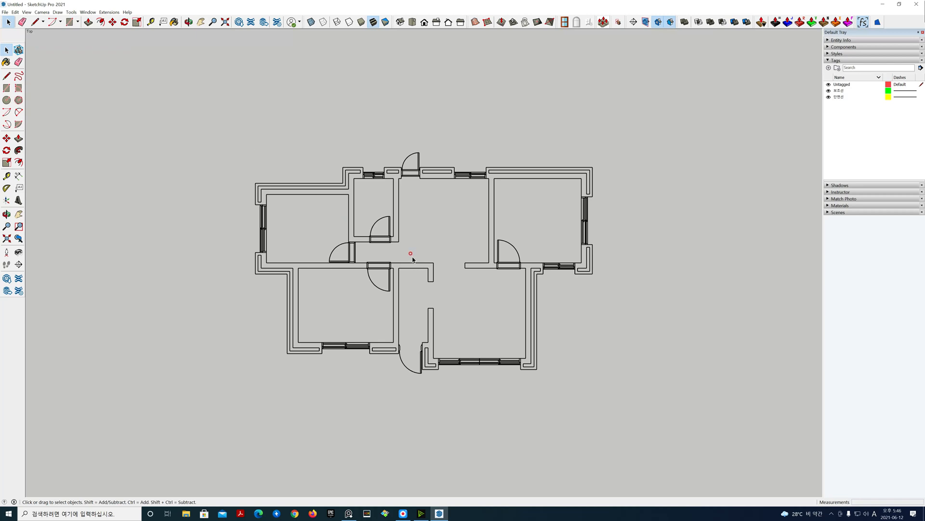
{"action": "scroll", "coordinate": [412, 259], "scroll_direction": "up", "scroll_amount": 2}
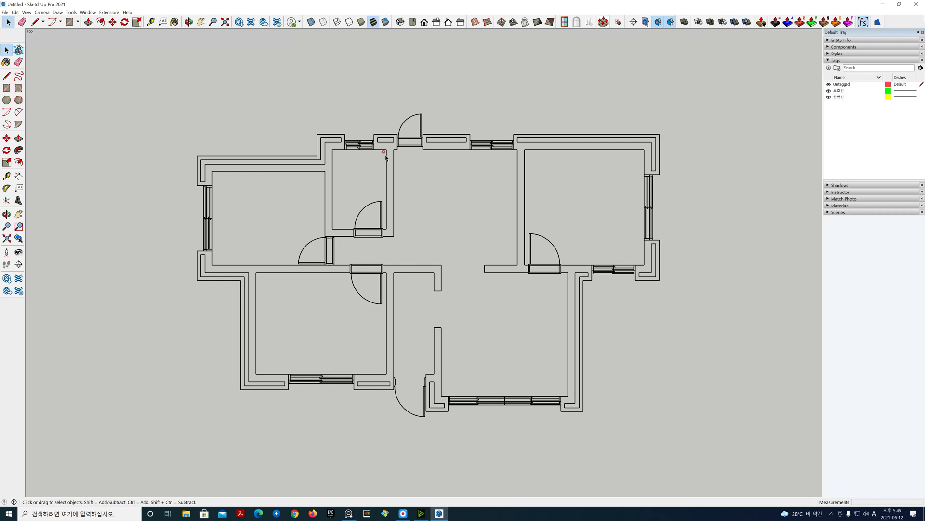
Step: Open the Extension Warehouse and search for wall extensions
{"action": "left_click", "coordinate": [253, 25]}
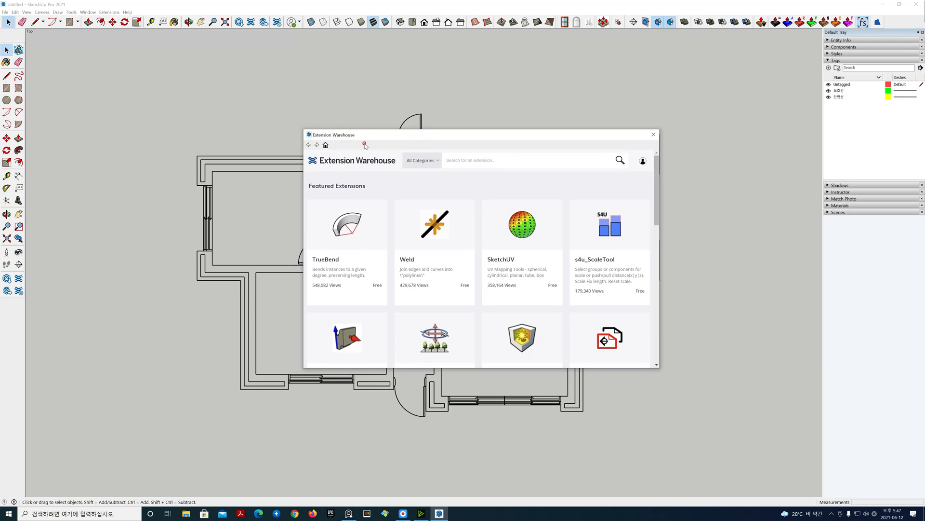
{"action": "left_click", "coordinate": [452, 160]}
{"action": "type", "text": "wall"}
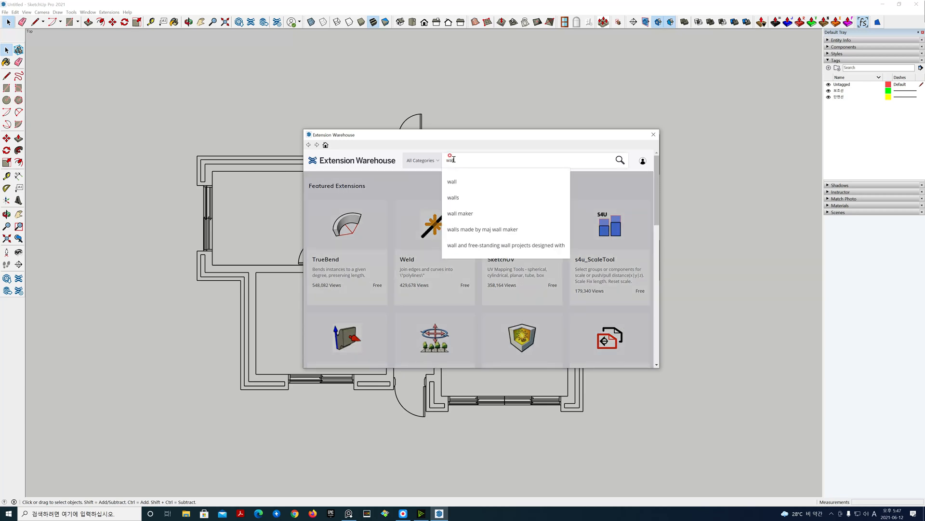
{"action": "key", "text": "Return"}
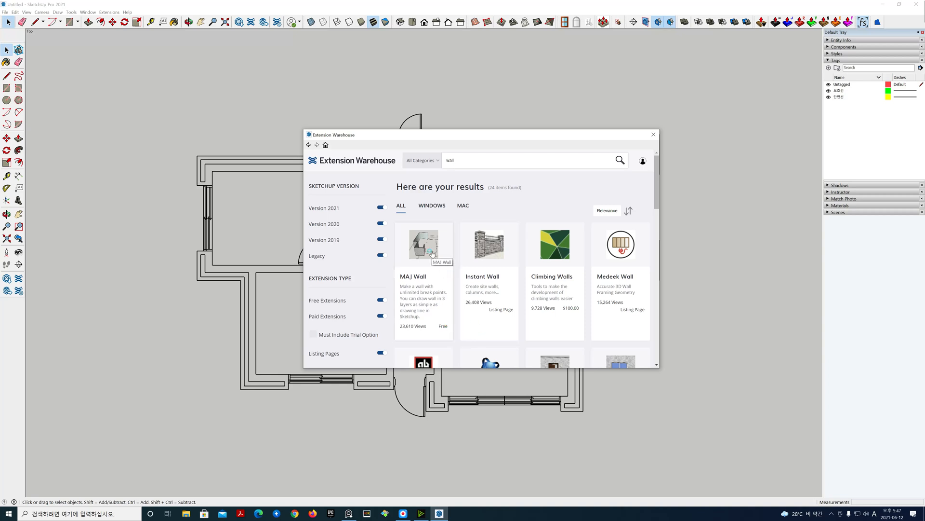
Step: Open the MAJ Wall extension page and review its images and description
{"action": "left_click", "coordinate": [432, 254]}
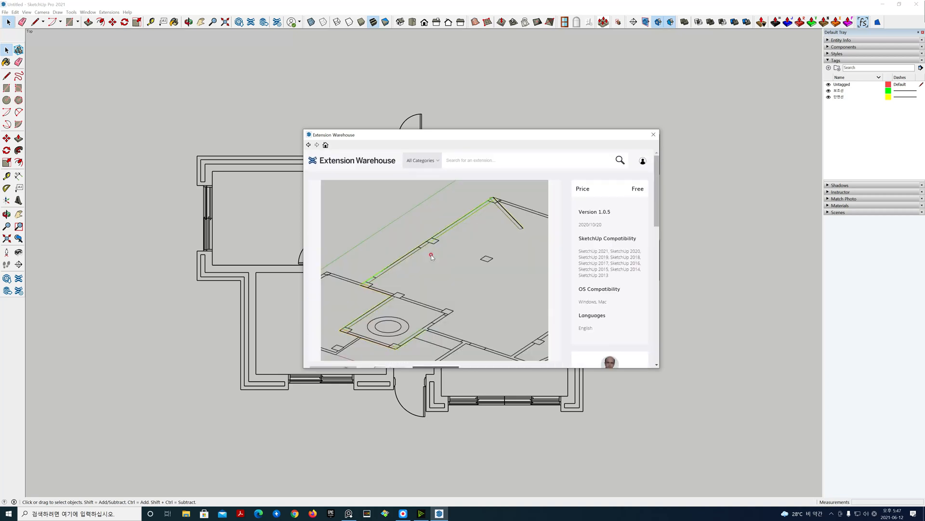
{"action": "scroll", "coordinate": [449, 241], "scroll_direction": "down", "scroll_amount": 1}
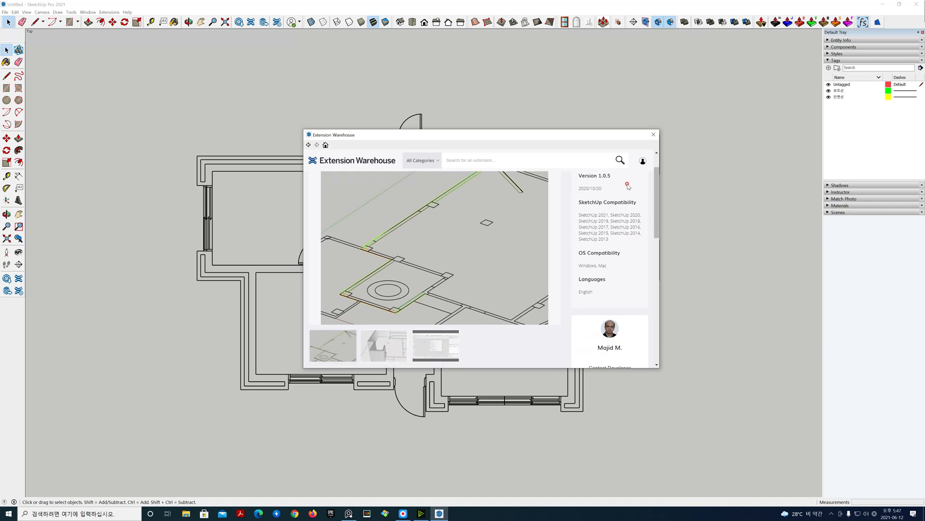
{"action": "scroll", "coordinate": [544, 277], "scroll_direction": "down", "scroll_amount": 2}
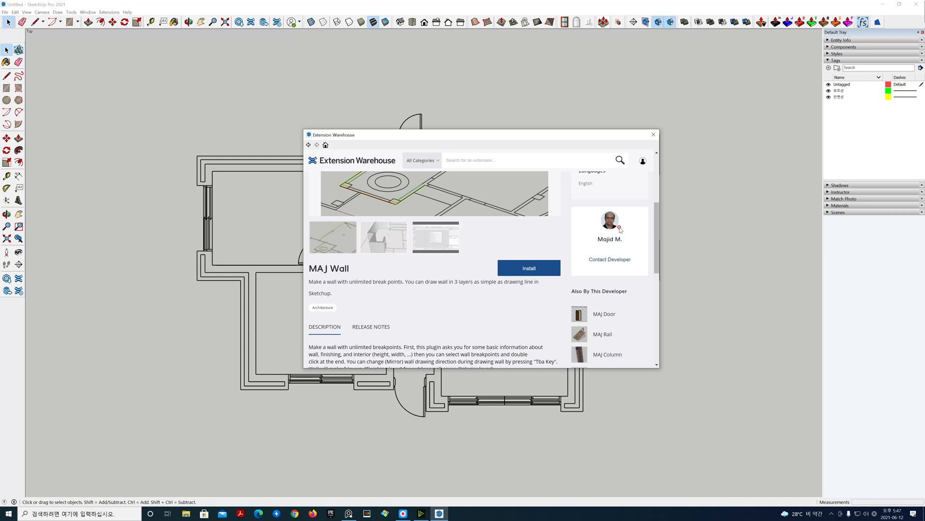
{"action": "scroll", "coordinate": [620, 241], "scroll_direction": "up", "scroll_amount": 1}
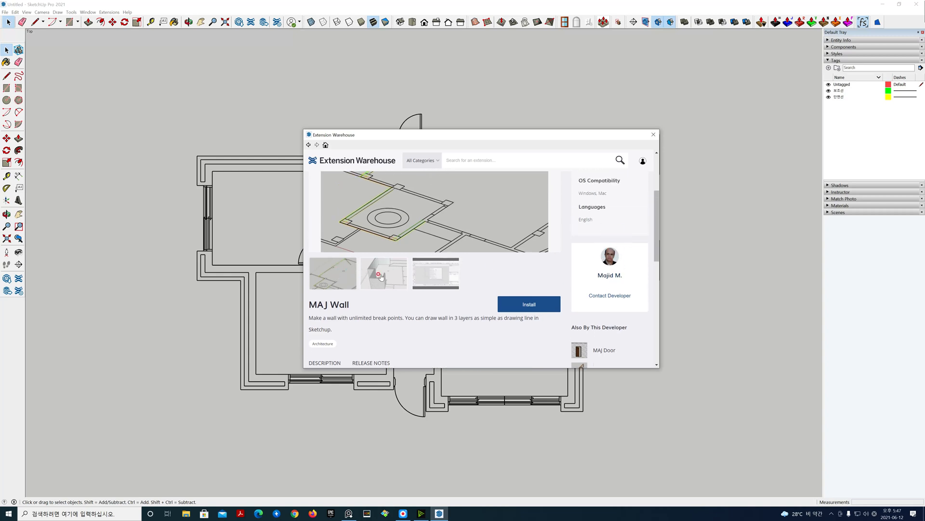
{"action": "left_click", "coordinate": [427, 279]}
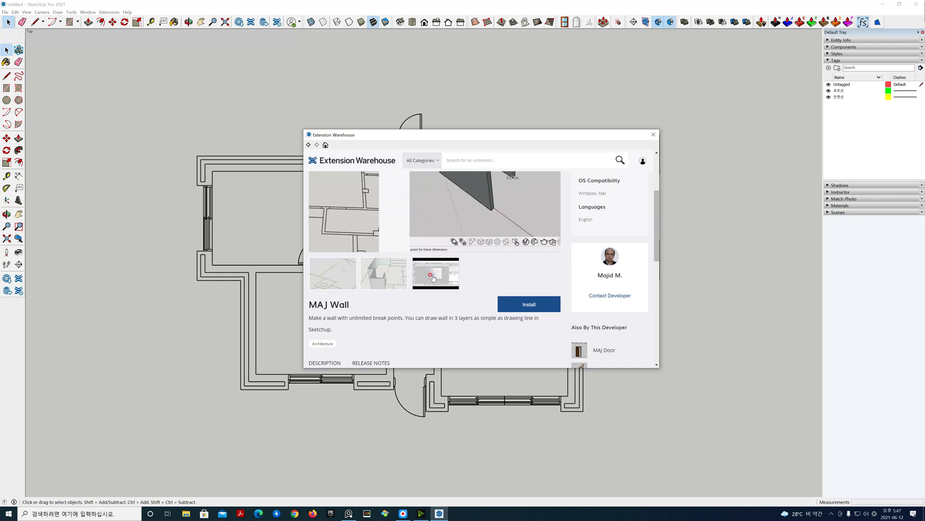
{"action": "scroll", "coordinate": [434, 277], "scroll_direction": "up", "scroll_amount": 3}
{"action": "scroll", "coordinate": [435, 276], "scroll_direction": "down", "scroll_amount": 2}
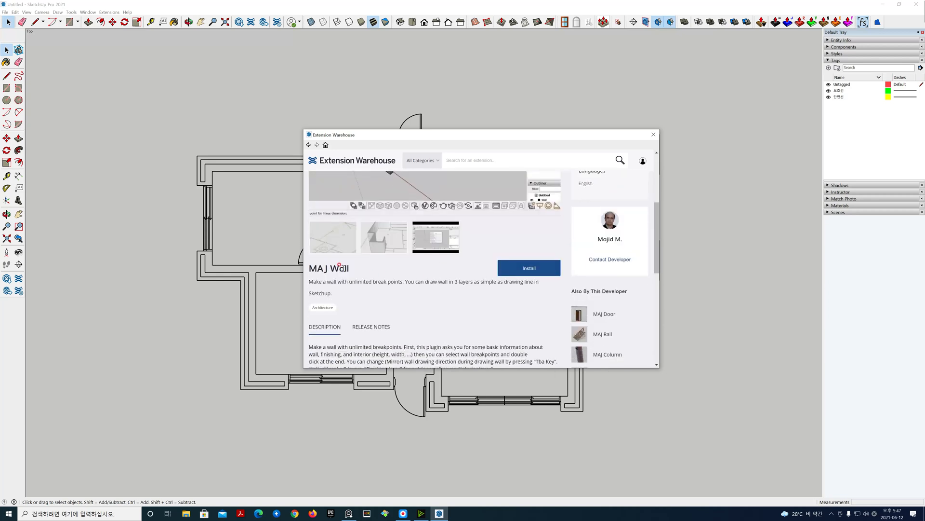
{"action": "scroll", "coordinate": [471, 242], "scroll_direction": "up", "scroll_amount": 2}
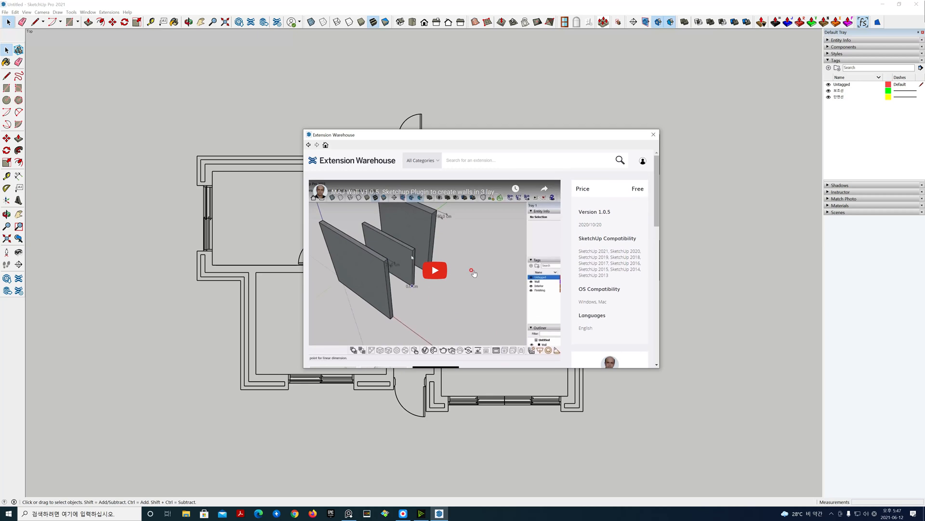
{"action": "scroll", "coordinate": [451, 296], "scroll_direction": "down", "scroll_amount": 3}
{"action": "scroll", "coordinate": [447, 295], "scroll_direction": "up", "scroll_amount": 3}
{"action": "scroll", "coordinate": [474, 271], "scroll_direction": "down", "scroll_amount": 3}
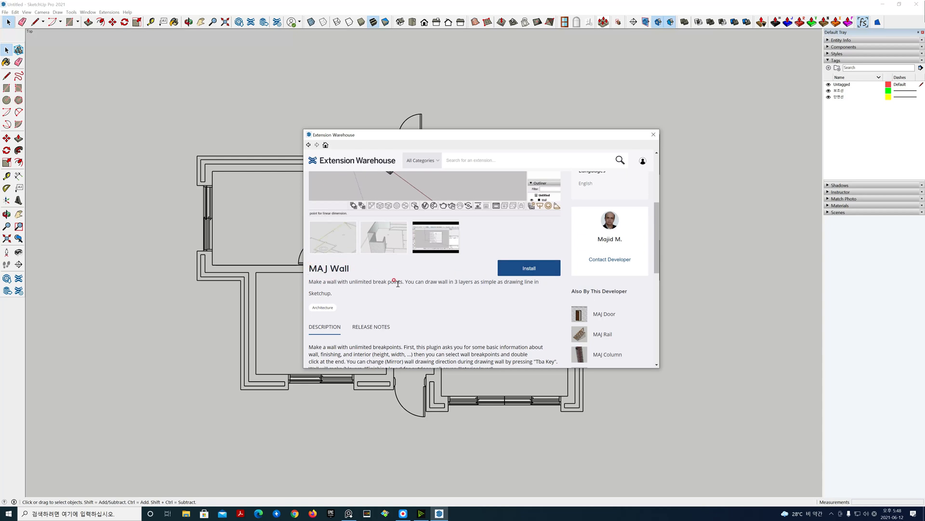
{"action": "scroll", "coordinate": [412, 293], "scroll_direction": "down", "scroll_amount": 1}
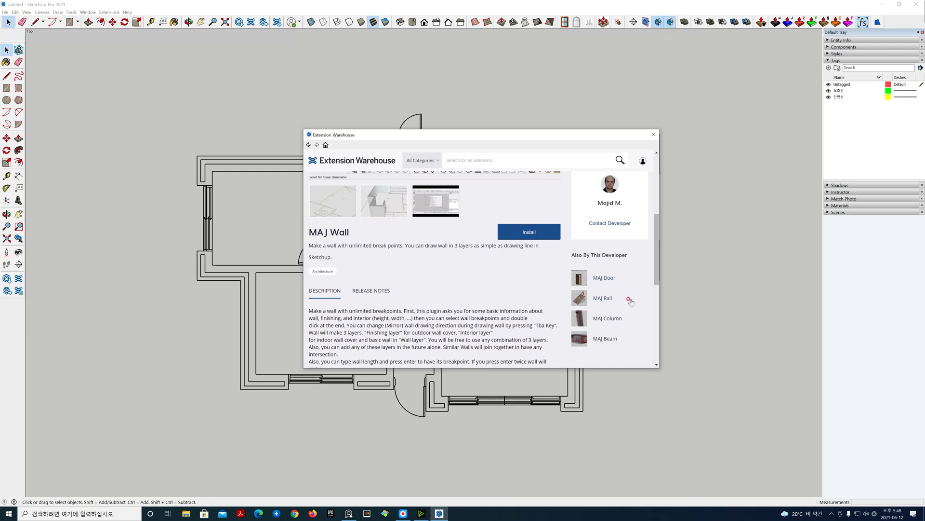
{"action": "scroll", "coordinate": [633, 309], "scroll_direction": "down", "scroll_amount": 1}
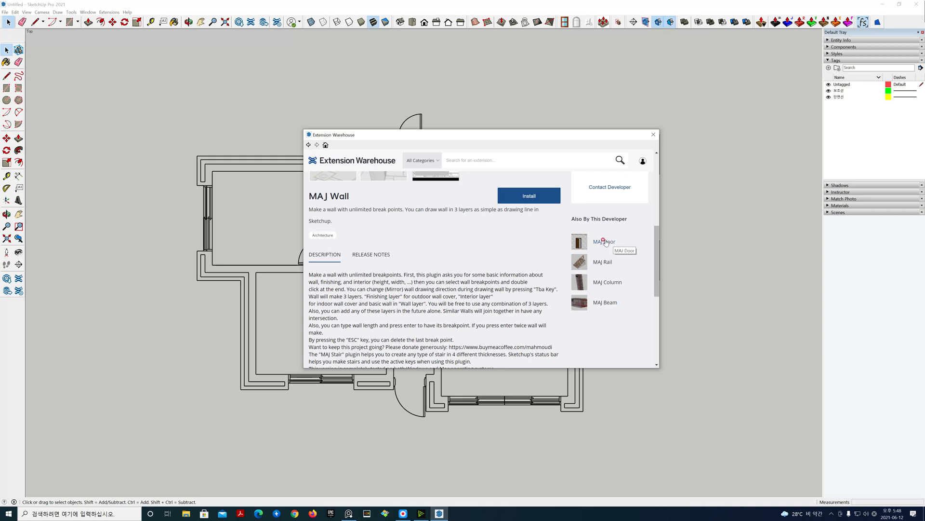
Step: Open the developer's MAJ Door extension page, read its description, and go back to MAJ Wall
{"action": "left_click", "coordinate": [605, 243]}
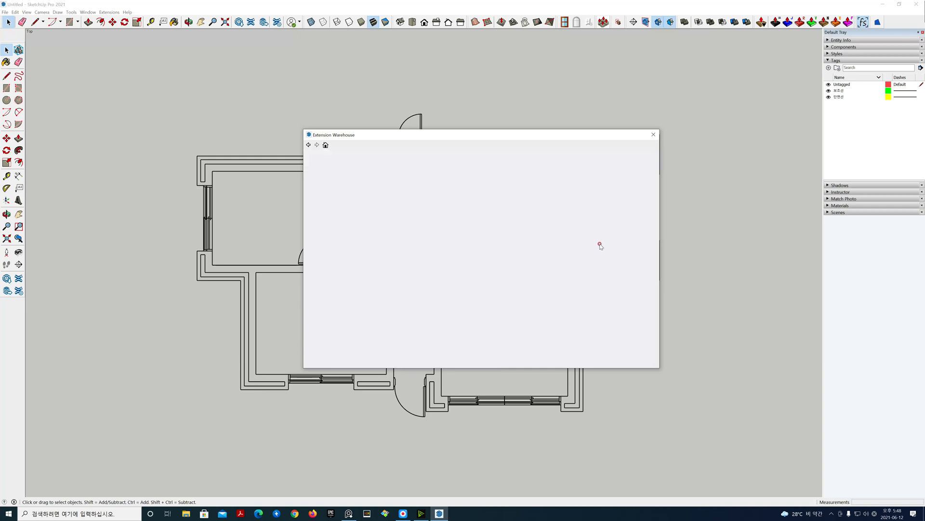
{"action": "scroll", "coordinate": [494, 245], "scroll_direction": "down", "scroll_amount": 1}
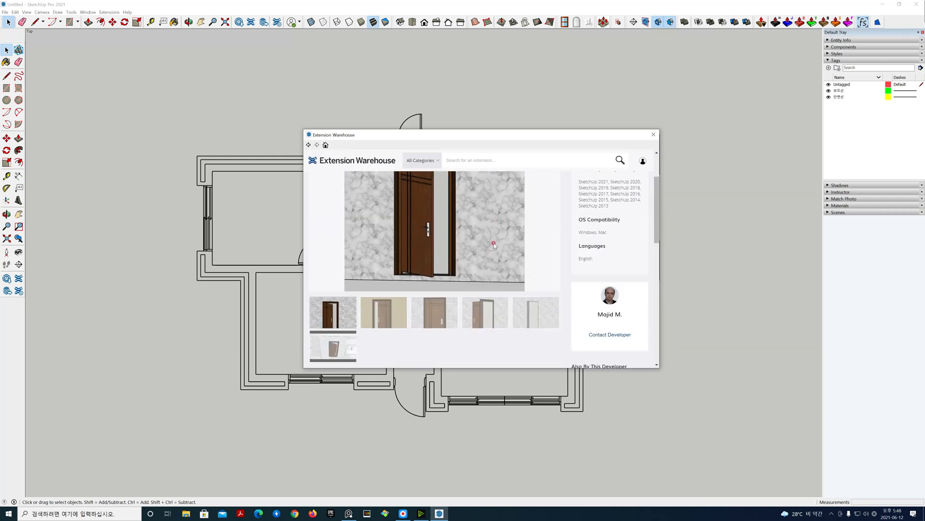
{"action": "scroll", "coordinate": [494, 244], "scroll_direction": "down", "scroll_amount": 2}
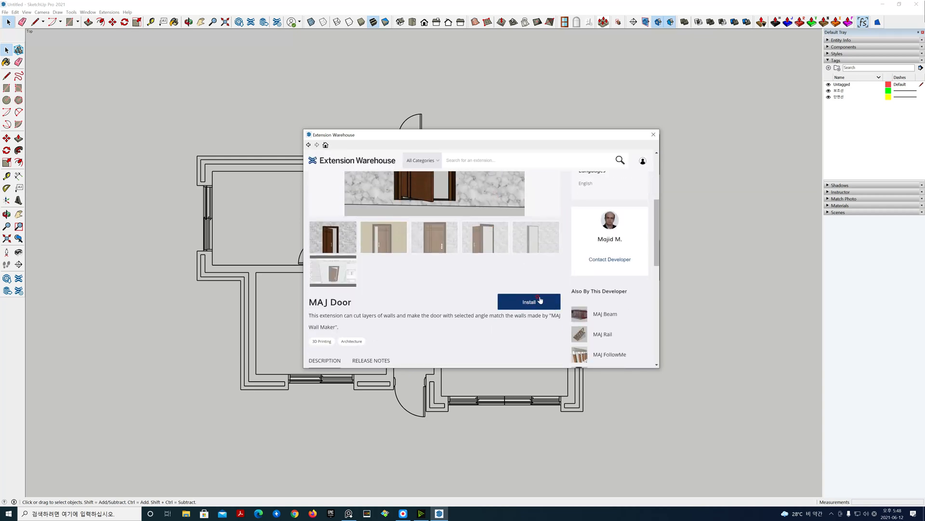
{"action": "scroll", "coordinate": [537, 295], "scroll_direction": "down", "scroll_amount": 1}
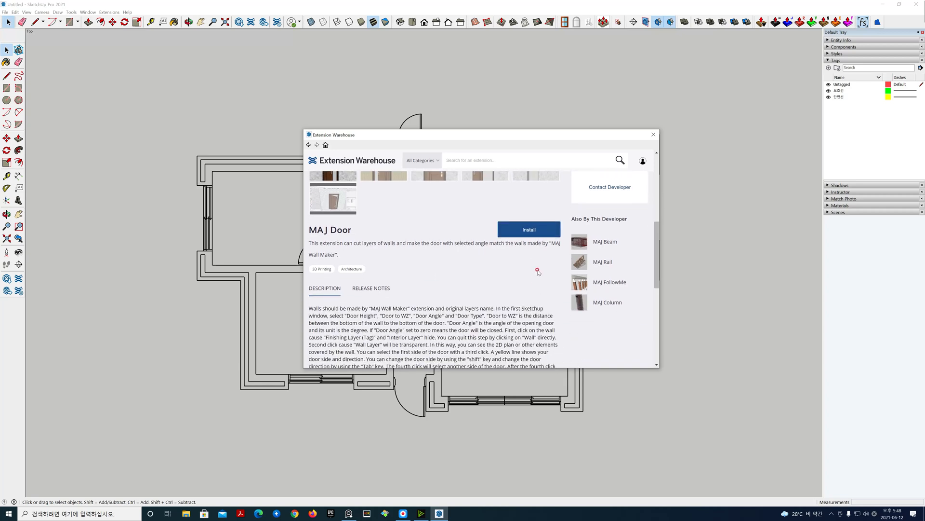
{"action": "scroll", "coordinate": [524, 265], "scroll_direction": "up", "scroll_amount": 3}
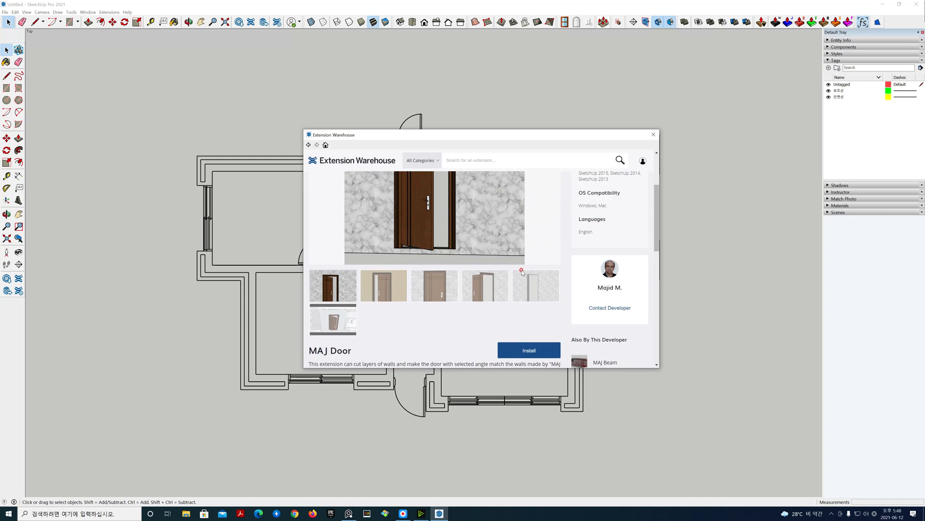
{"action": "scroll", "coordinate": [519, 271], "scroll_direction": "down", "scroll_amount": 2}
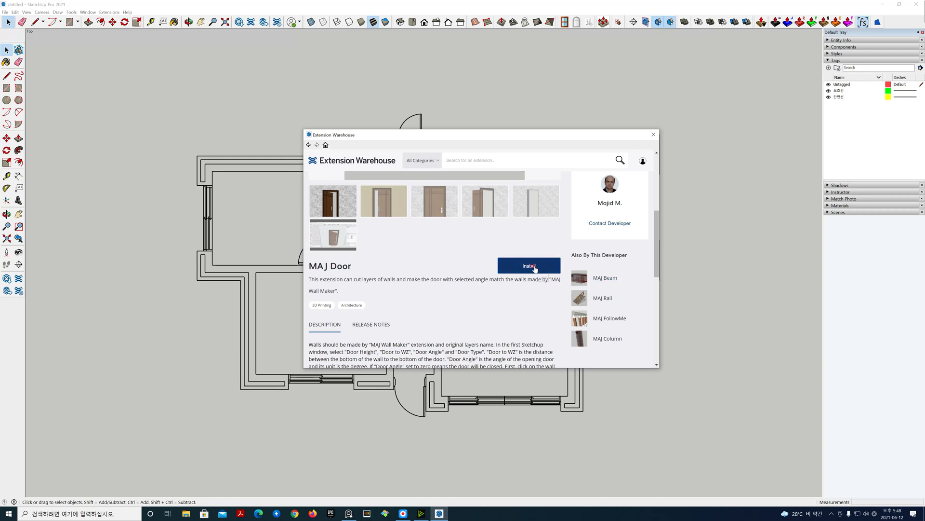
{"action": "scroll", "coordinate": [605, 289], "scroll_direction": "down", "scroll_amount": 2}
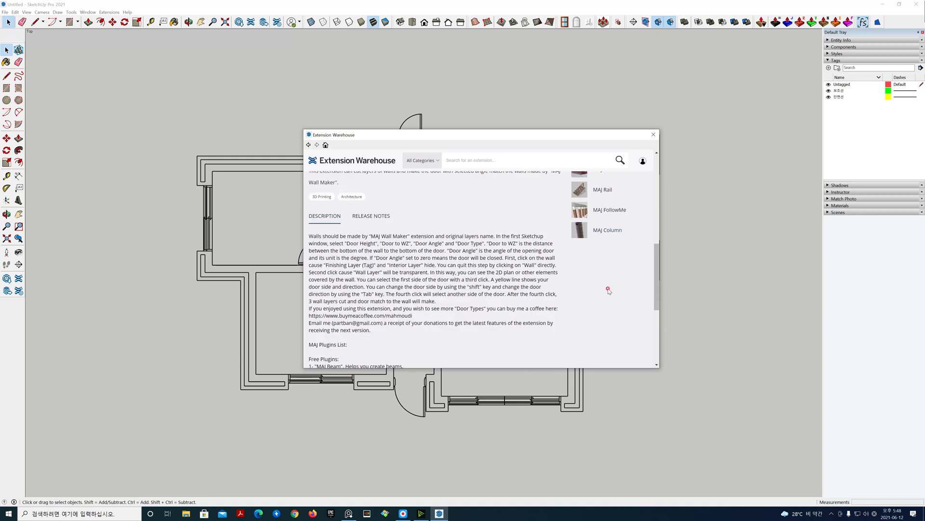
{"action": "scroll", "coordinate": [619, 233], "scroll_direction": "up", "scroll_amount": 1}
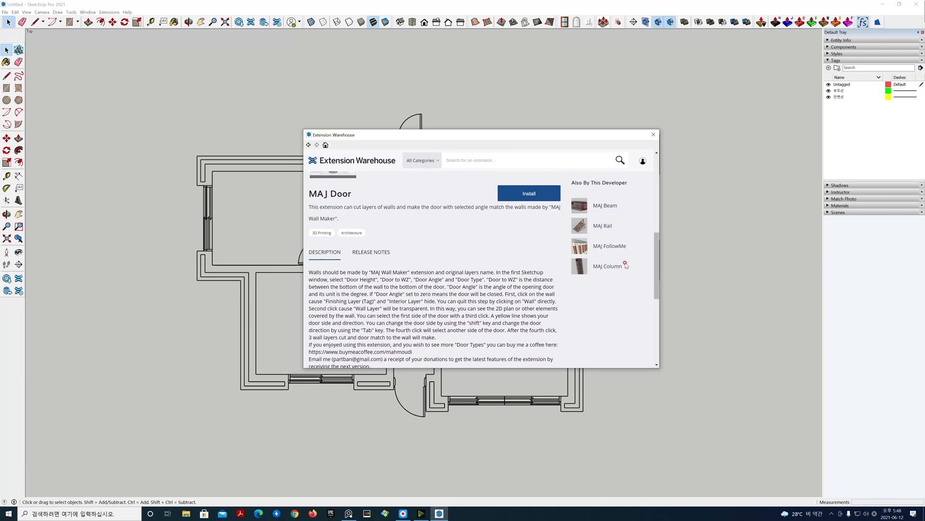
{"action": "scroll", "coordinate": [622, 266], "scroll_direction": "up", "scroll_amount": 1}
{"action": "scroll", "coordinate": [622, 266], "scroll_direction": "up", "scroll_amount": 3}
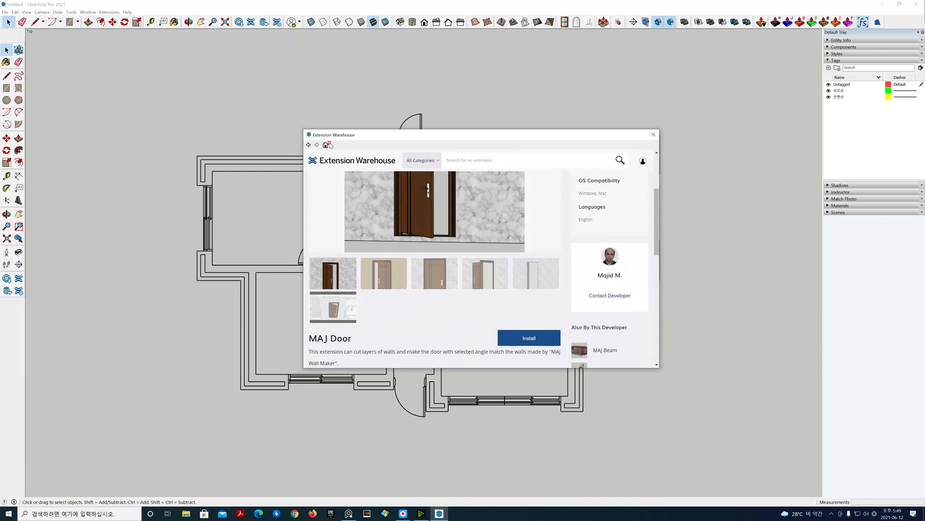
{"action": "left_click", "coordinate": [308, 145]}
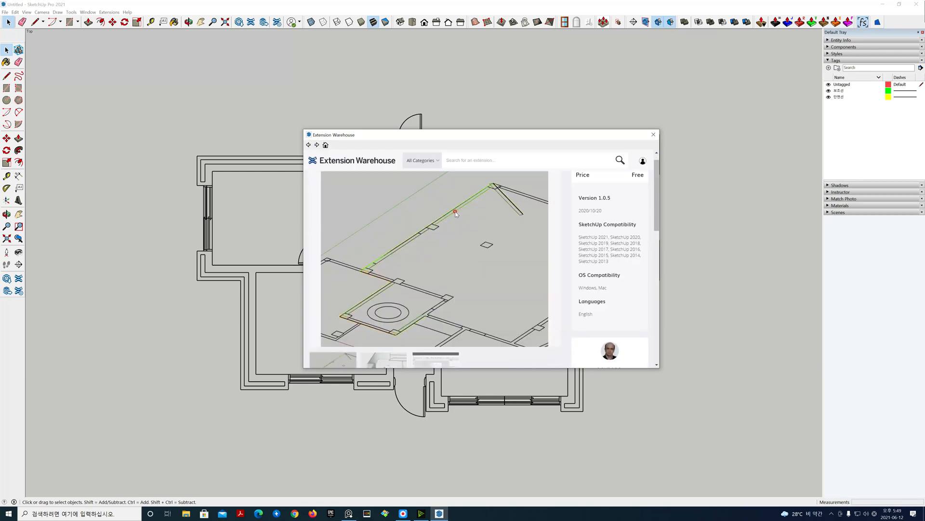
Step: Open the developer's page, browse the list of their extensions, and go back to the MAJ Wall page
{"action": "scroll", "coordinate": [455, 213], "scroll_direction": "down", "scroll_amount": 2}
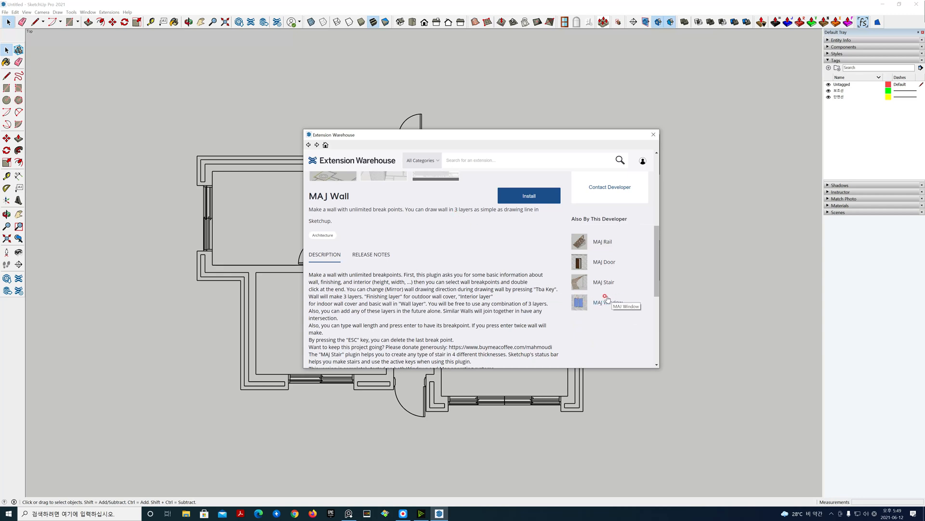
{"action": "left_click", "coordinate": [619, 220]}
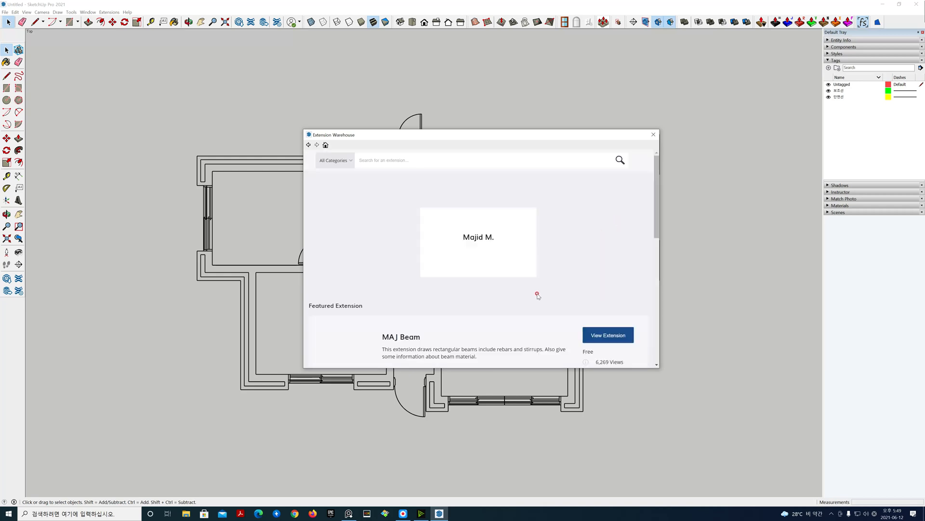
{"action": "scroll", "coordinate": [526, 294], "scroll_direction": "down", "scroll_amount": 5}
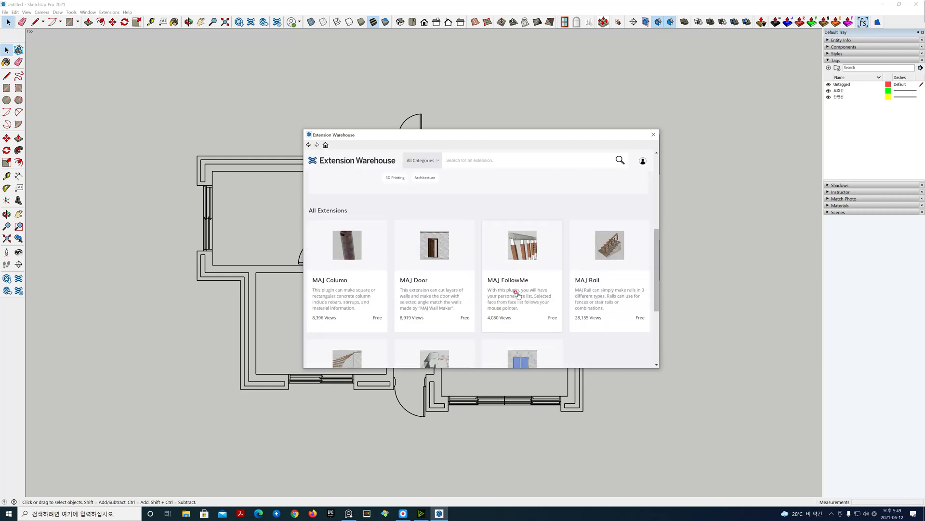
{"action": "scroll", "coordinate": [518, 295], "scroll_direction": "down", "scroll_amount": 2}
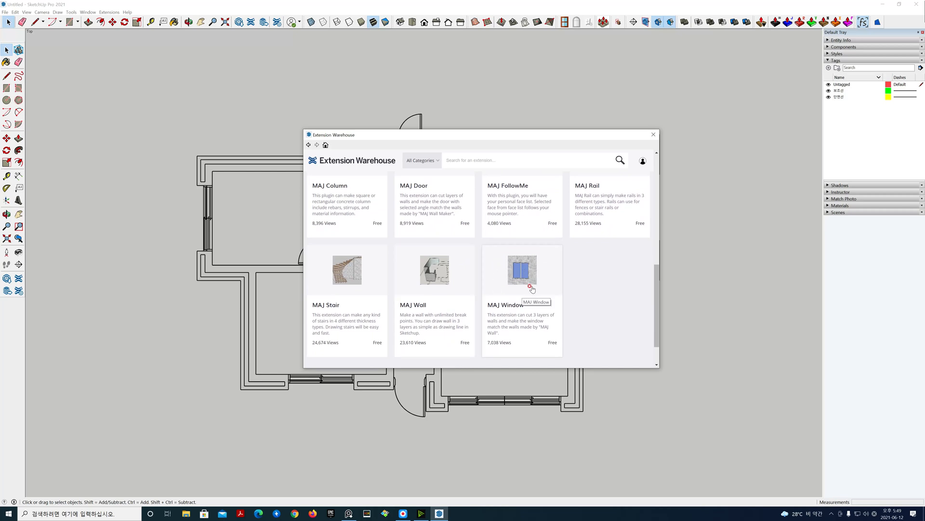
{"action": "left_click", "coordinate": [309, 144]}
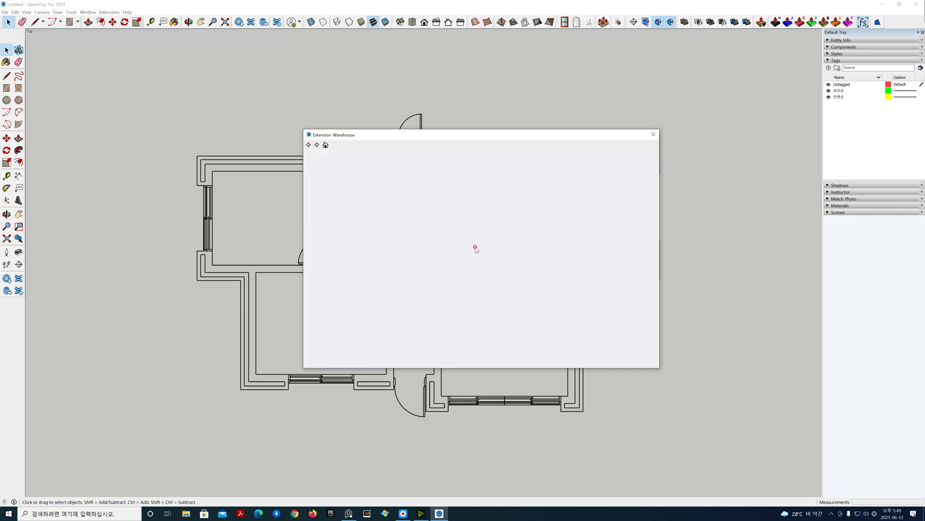
Step: Open the developer's page again and open the MAJ Window extension from the list
{"action": "scroll", "coordinate": [599, 315], "scroll_direction": "down", "scroll_amount": 5}
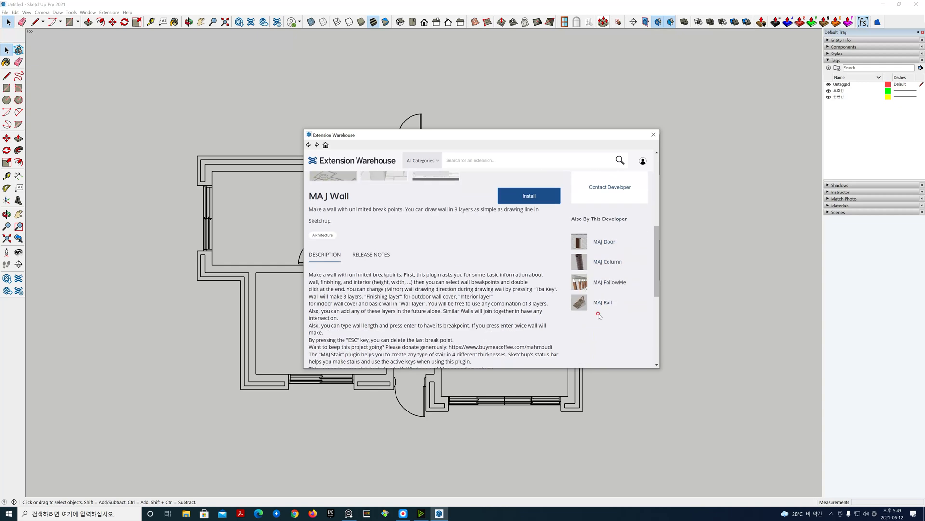
{"action": "left_click", "coordinate": [595, 220]}
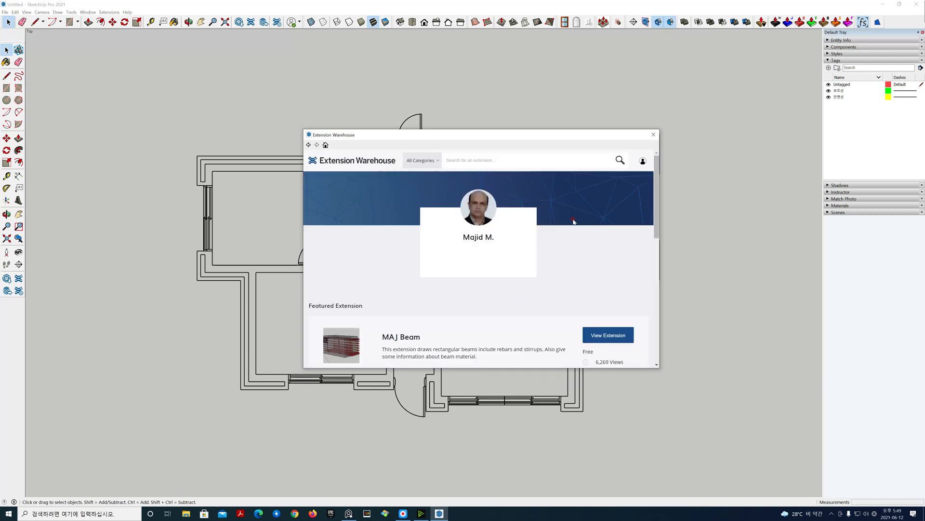
{"action": "scroll", "coordinate": [449, 195], "scroll_direction": "down", "scroll_amount": 4}
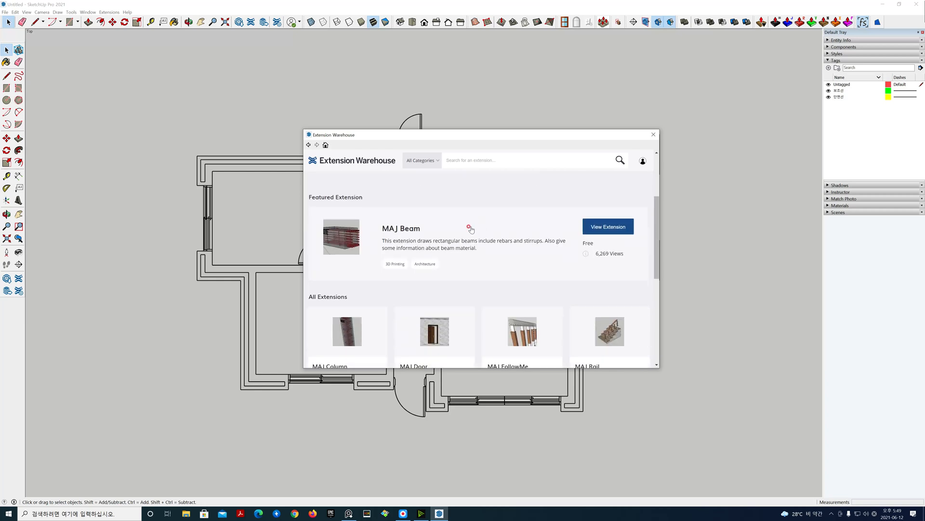
{"action": "scroll", "coordinate": [424, 254], "scroll_direction": "down", "scroll_amount": 3}
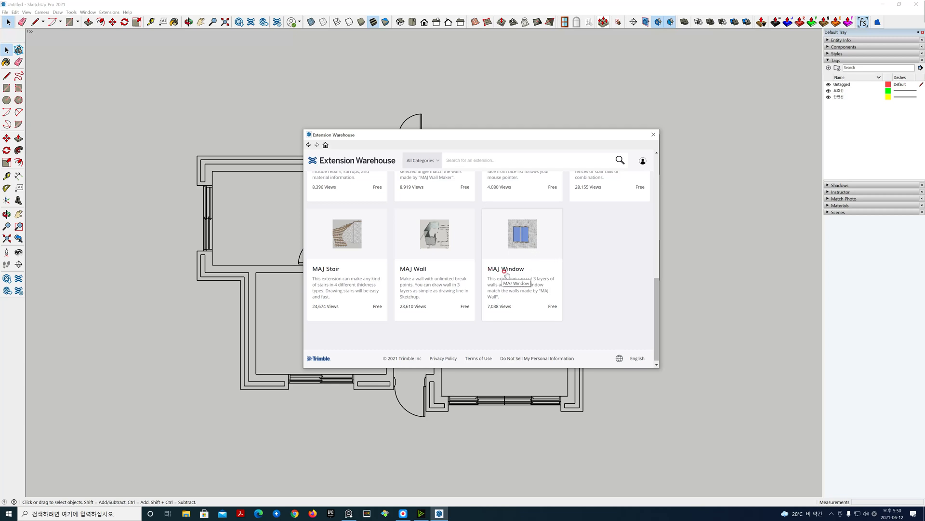
{"action": "left_click", "coordinate": [555, 249]}
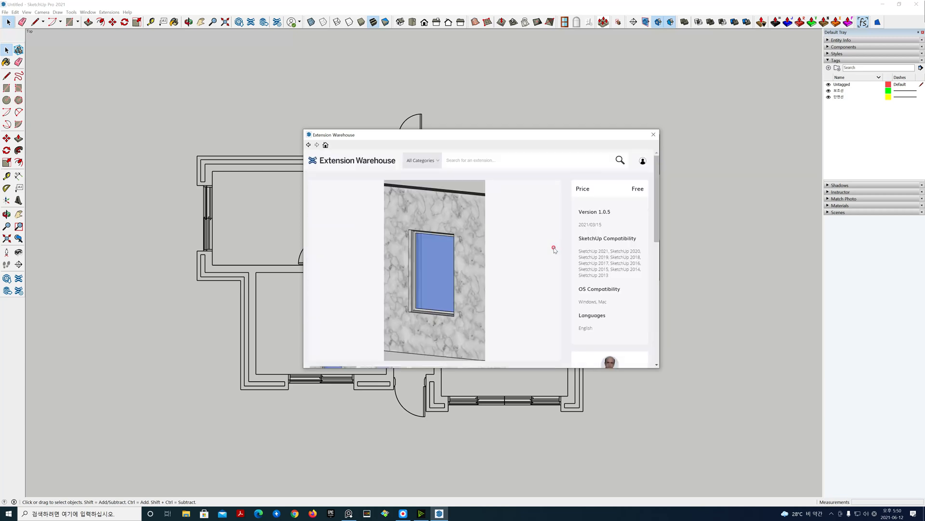
Step: Review the MAJ Window extension's preview images and description, then close the Extension Warehouse
{"action": "scroll", "coordinate": [555, 250], "scroll_direction": "down", "scroll_amount": 3}
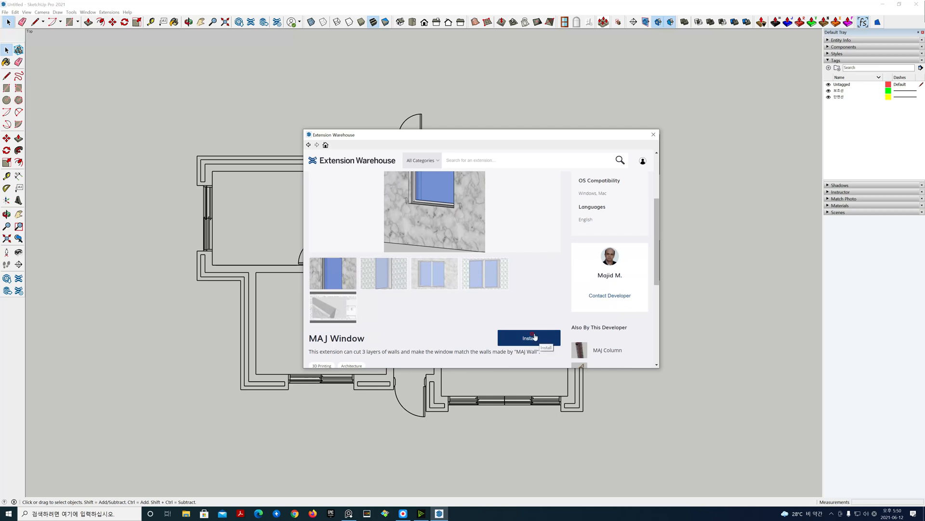
{"action": "left_click", "coordinate": [388, 272]}
{"action": "left_click", "coordinate": [432, 272]}
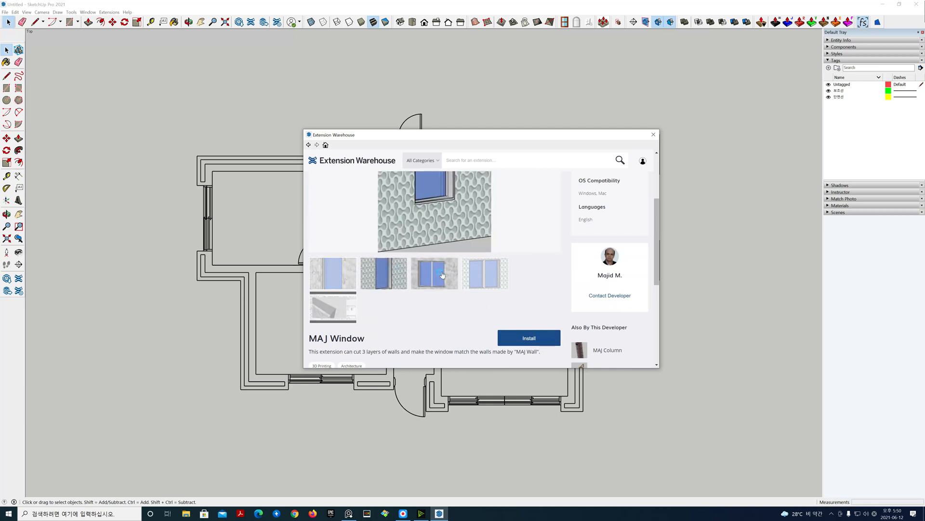
{"action": "left_click", "coordinate": [485, 273]}
{"action": "left_click", "coordinate": [342, 314]}
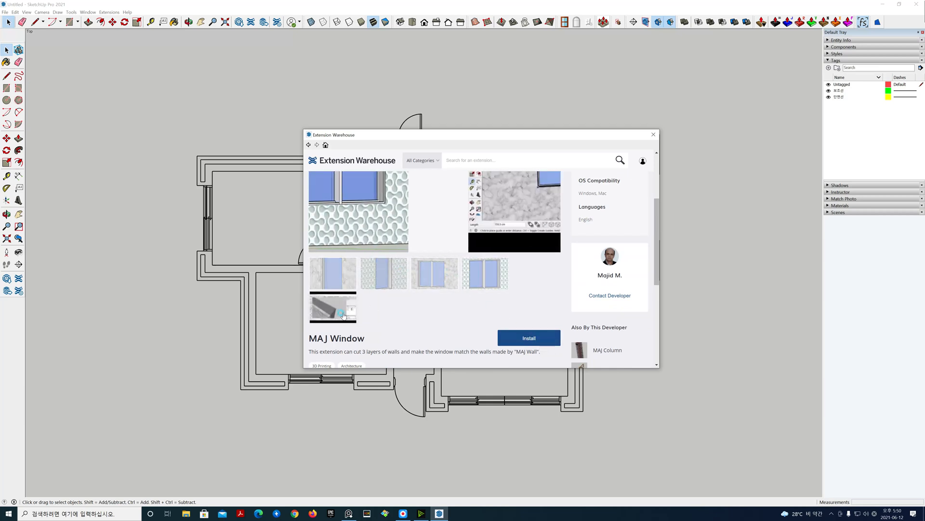
{"action": "scroll", "coordinate": [430, 248], "scroll_direction": "up", "scroll_amount": 3}
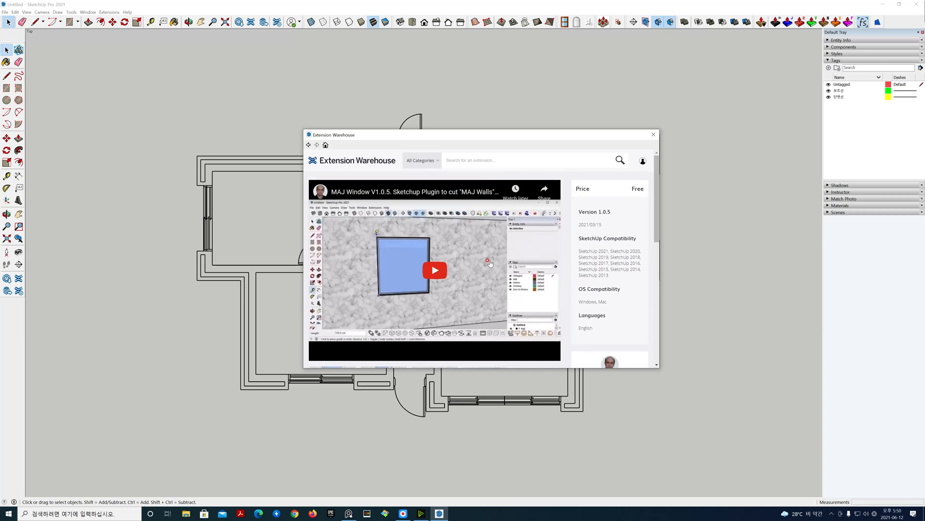
{"action": "left_click", "coordinate": [654, 136]}
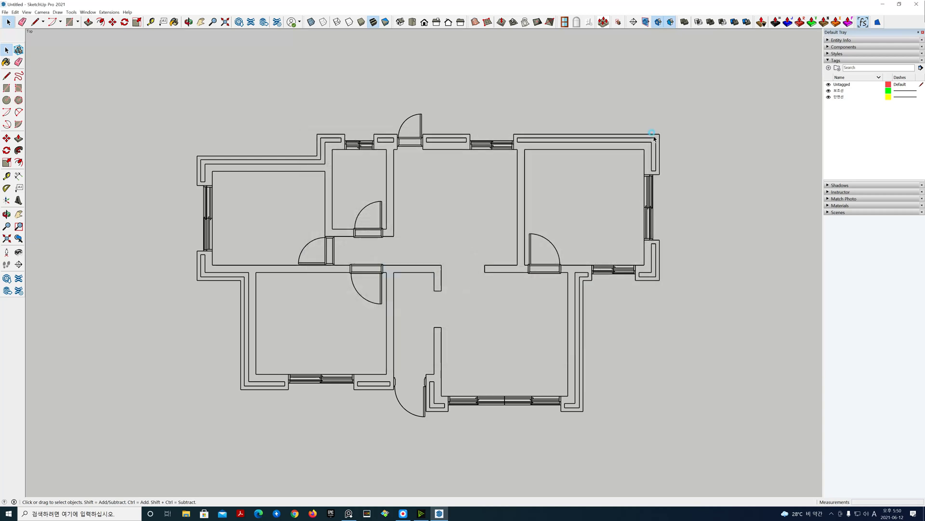
Step: Hide the 보조선 tag and add a new tag named 벽체
{"action": "left_click", "coordinate": [115, 13]}
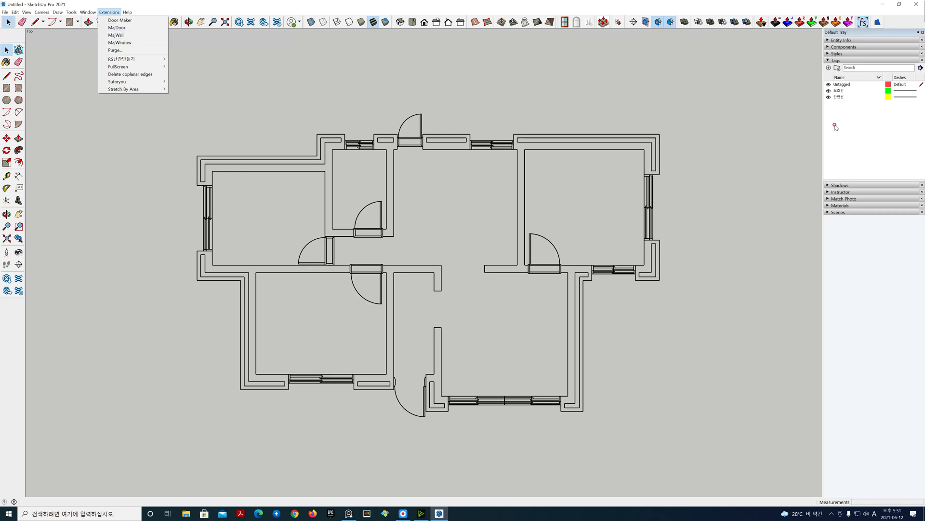
{"action": "left_click", "coordinate": [559, 120]}
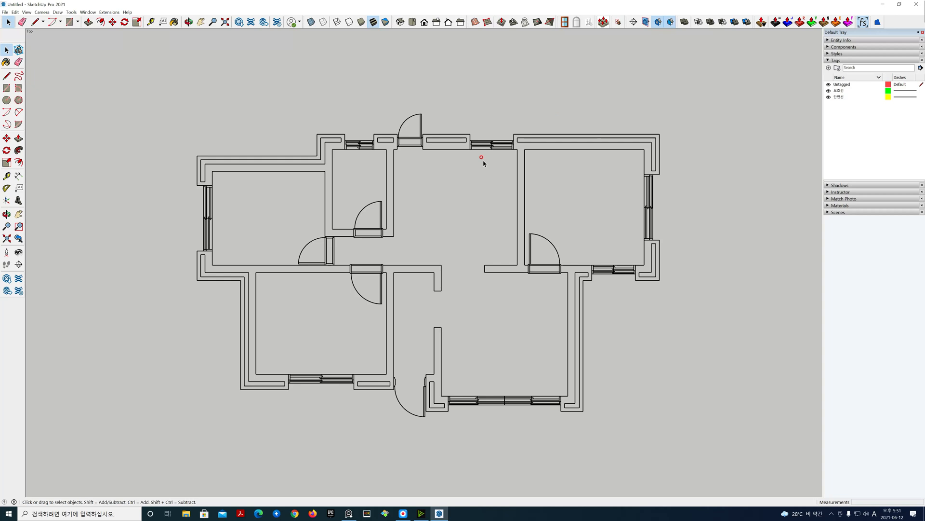
{"action": "left_click", "coordinate": [829, 91]}
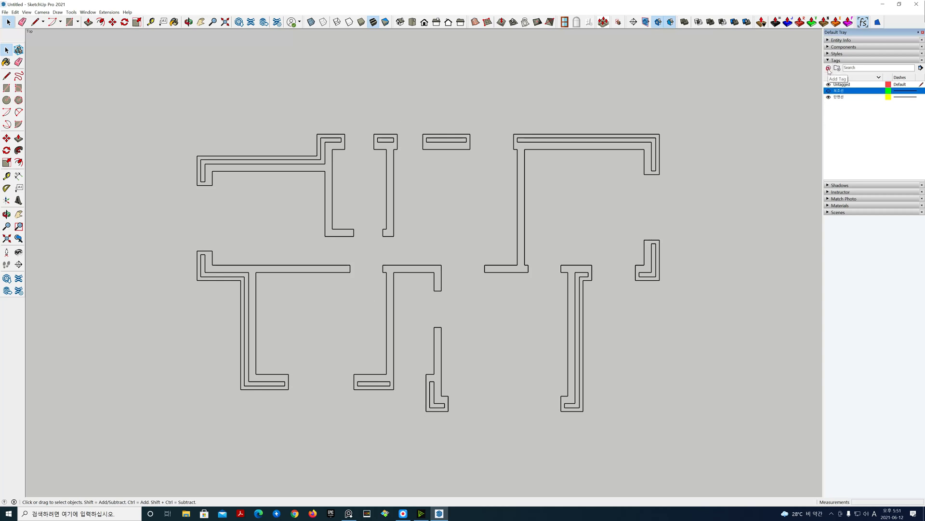
{"action": "left_click", "coordinate": [828, 68]}
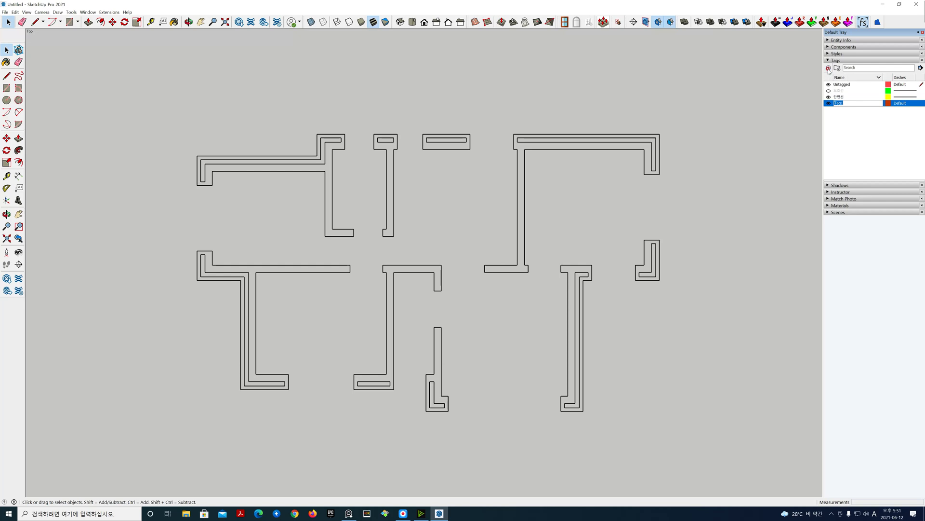
{"action": "type", "text": "ㅂ"}
{"action": "key", "text": "Return"}
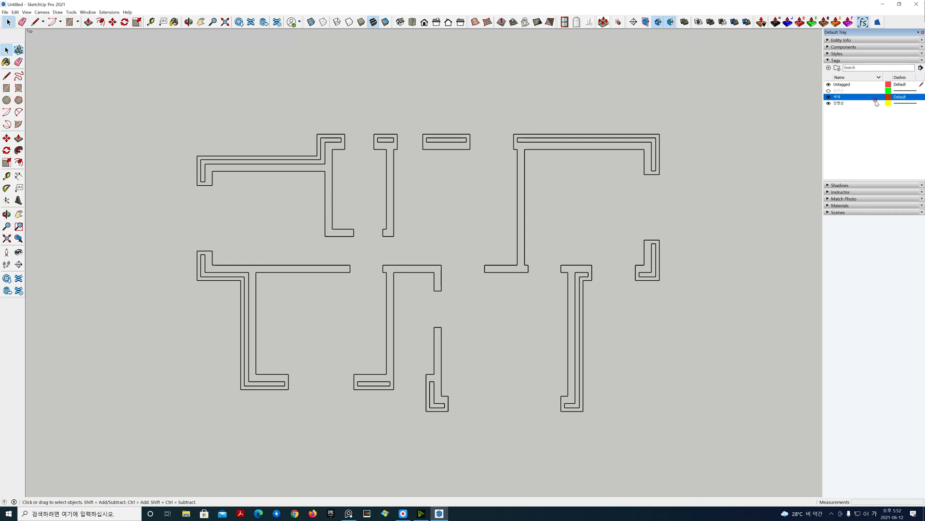
Step: Launch the MajWall extension and set the wall width to 350, wall to zero 0 and finishing width 50
{"action": "left_click", "coordinate": [104, 13]}
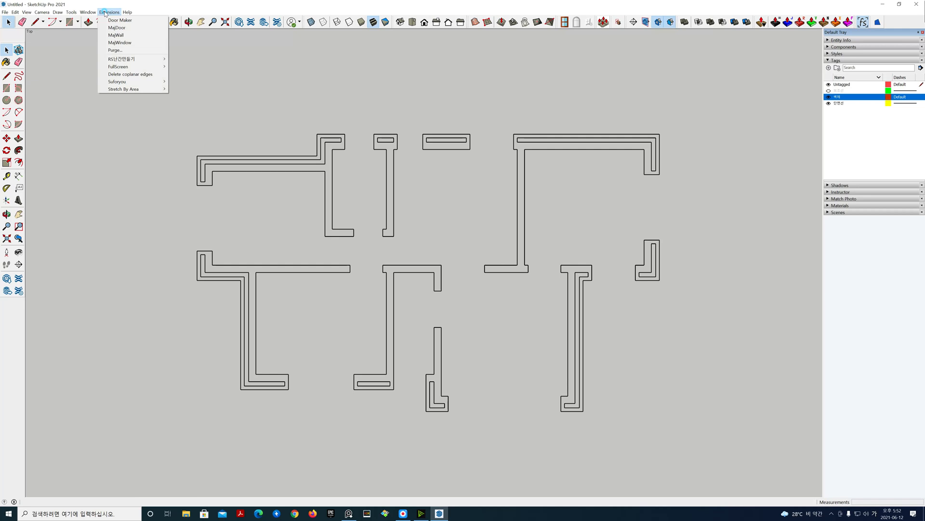
{"action": "left_click", "coordinate": [112, 36]}
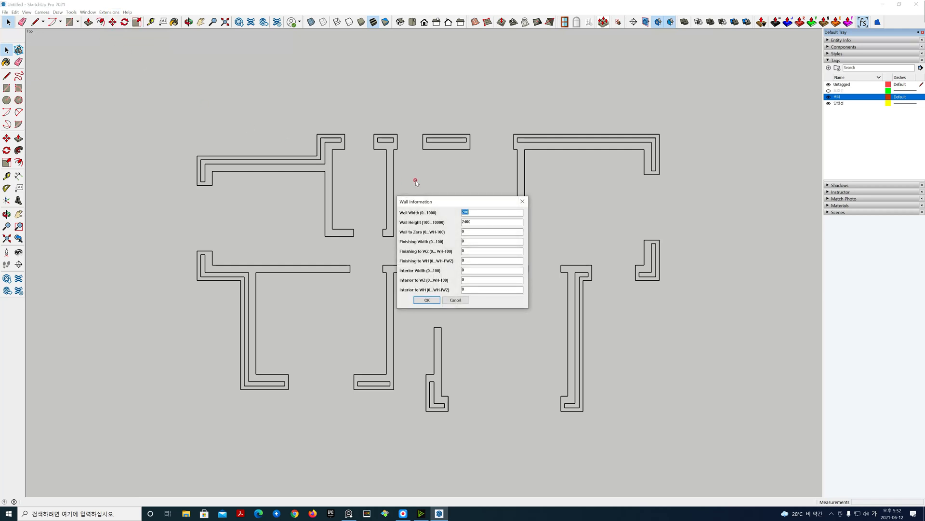
{"action": "left_click_drag", "start_coordinate": [451, 203], "coordinate": [453, 68]}
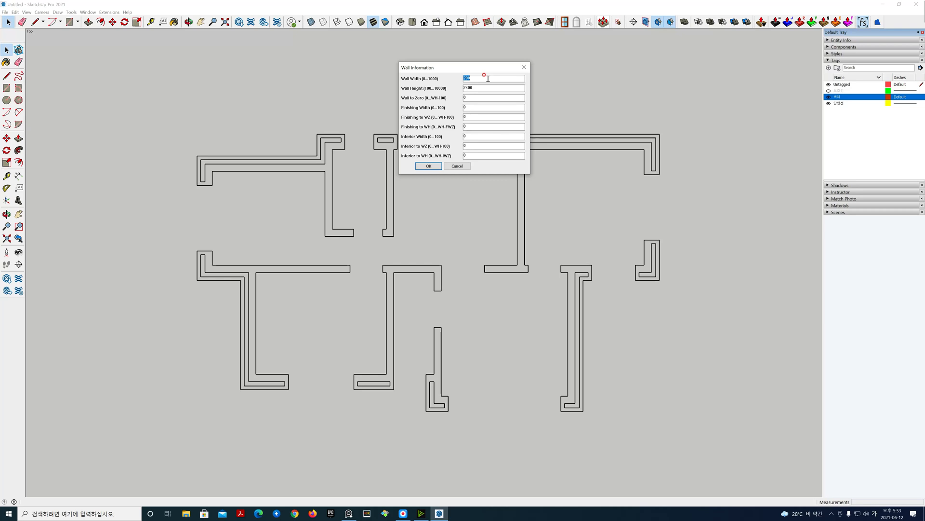
{"action": "type", "text": "3"}
{"action": "double_click", "coordinate": [484, 89]}
{"action": "double_click", "coordinate": [477, 98]}
{"action": "type", "text": "50"}
{"action": "left_click", "coordinate": [466, 115]}
{"action": "left_click", "coordinate": [473, 126]}
{"action": "left_click", "coordinate": [469, 115]}
{"action": "double_click", "coordinate": [469, 97]}
{"action": "type", "text": "0"}
{"action": "key", "text": "Tab"}
Step: Set the interior width to 20 and confirm the wall information
{"action": "left_click", "coordinate": [464, 143]}
{"action": "left_click", "coordinate": [473, 134]}
{"action": "left_click_drag", "start_coordinate": [477, 137], "coordinate": [460, 137]}
{"action": "type", "text": "2"}
{"action": "left_click", "coordinate": [463, 164]}
{"action": "left_click", "coordinate": [426, 167]}
{"action": "left_click", "coordinate": [426, 166]}
Step: Draw a straight horizontal wall segment above the floor plan between two picked points
{"action": "left_click", "coordinate": [232, 94]}
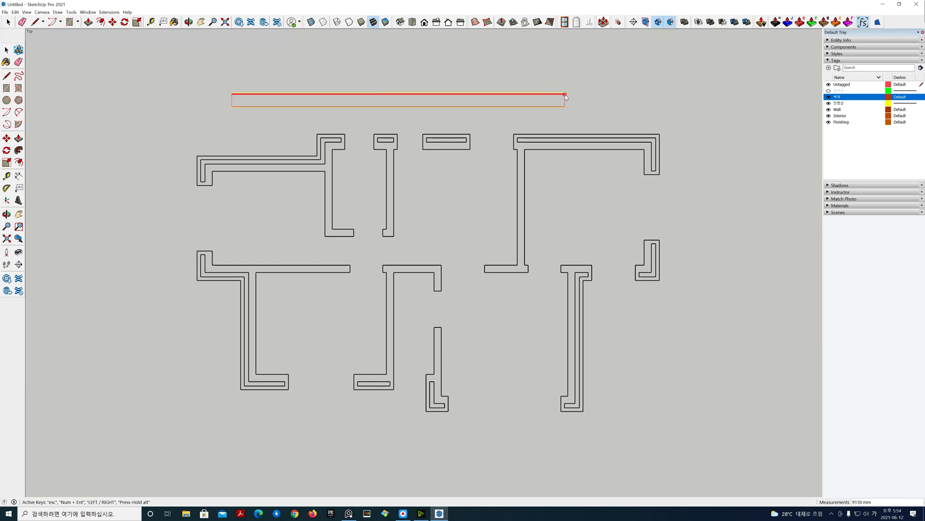
{"action": "left_click", "coordinate": [565, 94]}
{"action": "left_click", "coordinate": [566, 94]}
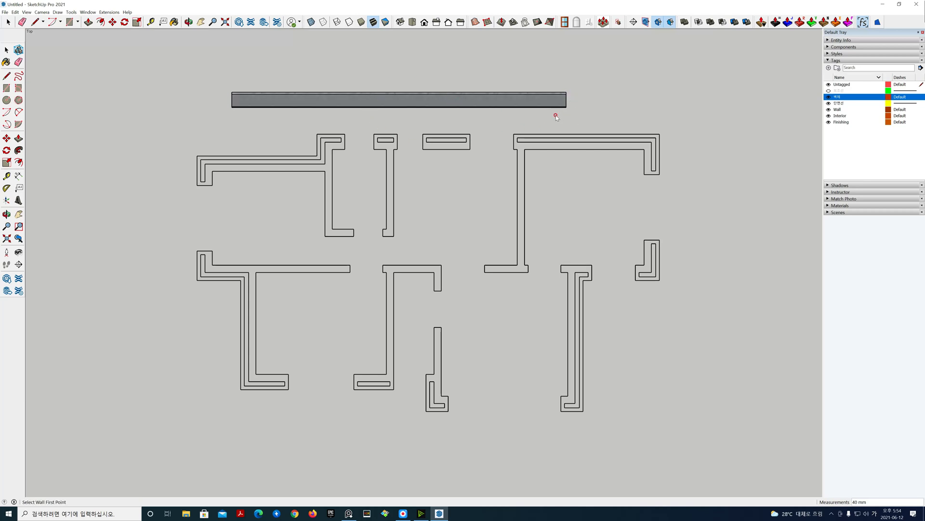
Step: Inspect the new wall in a perspective isometric view and select it
{"action": "left_click", "coordinate": [400, 23]}
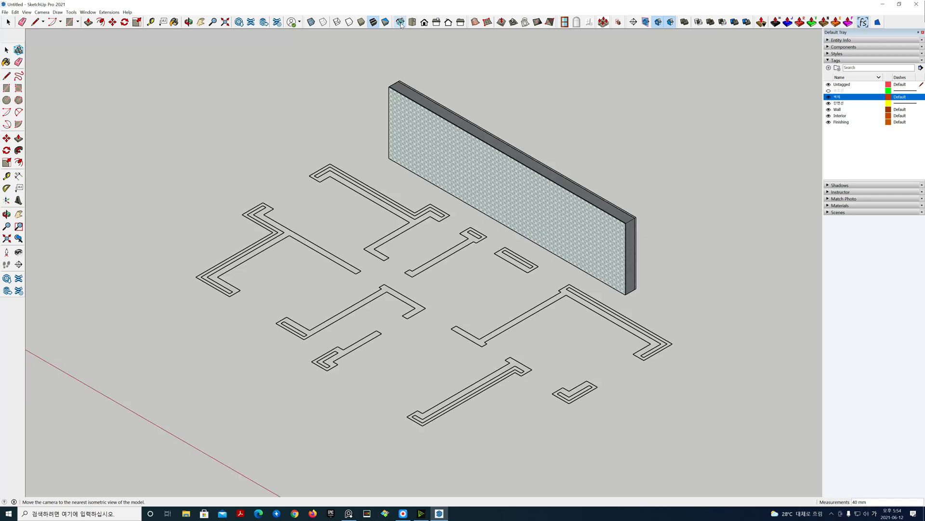
{"action": "left_click", "coordinate": [42, 12]}
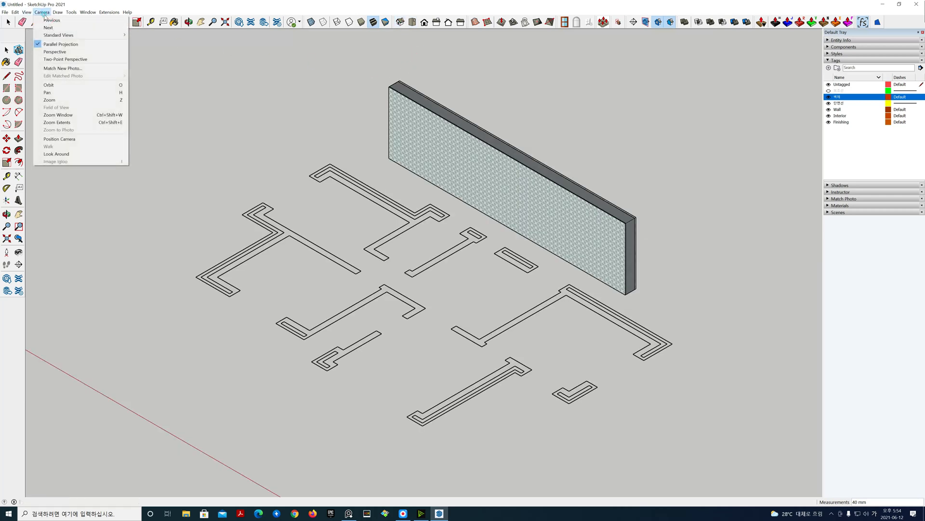
{"action": "left_click", "coordinate": [67, 52]}
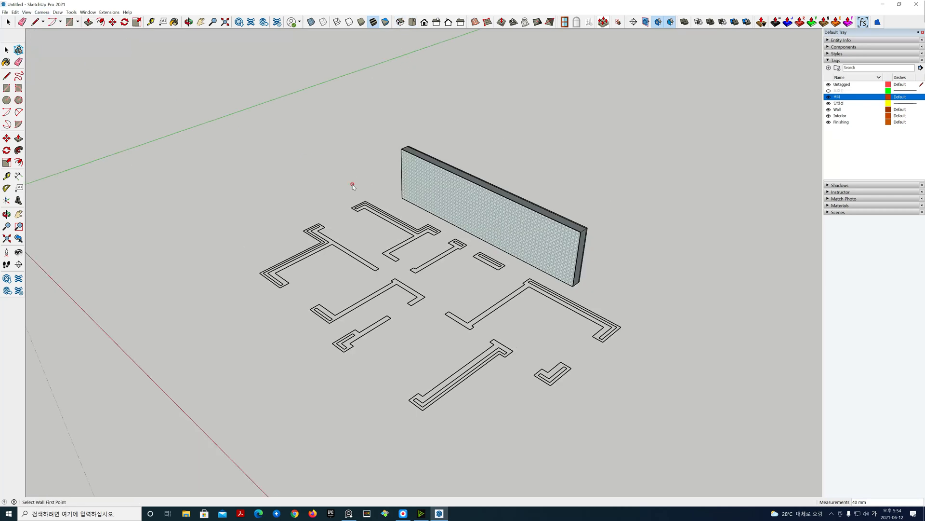
{"action": "scroll", "coordinate": [509, 221], "scroll_direction": "up", "scroll_amount": 4}
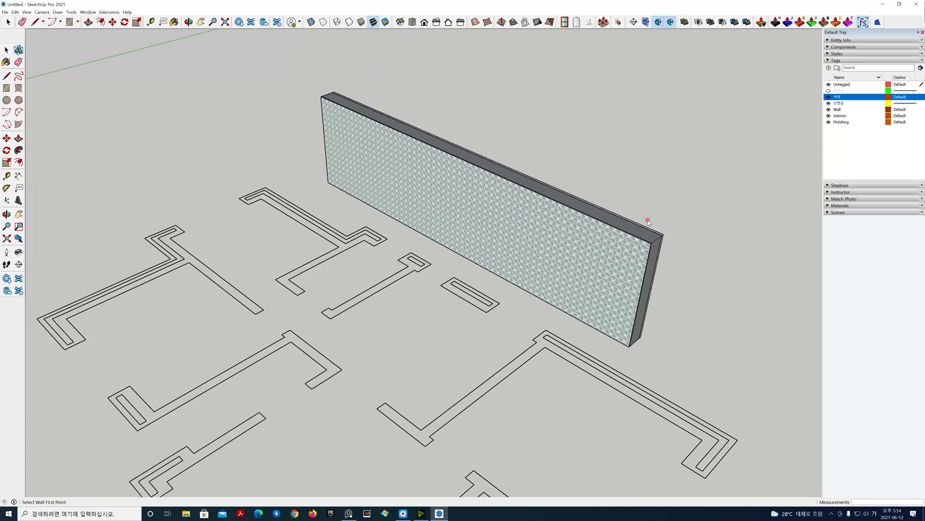
{"action": "key", "text": "space"}
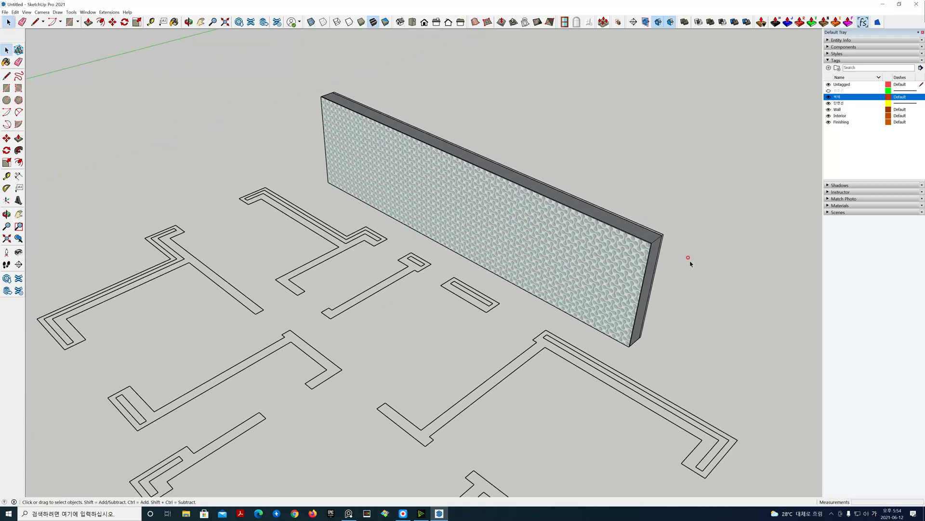
{"action": "middle_click_drag", "start_coordinate": [618, 202], "coordinate": [581, 266]}
{"action": "scroll", "coordinate": [589, 255], "scroll_direction": "up", "scroll_amount": 3}
{"action": "scroll", "coordinate": [583, 268], "scroll_direction": "up", "scroll_amount": 5}
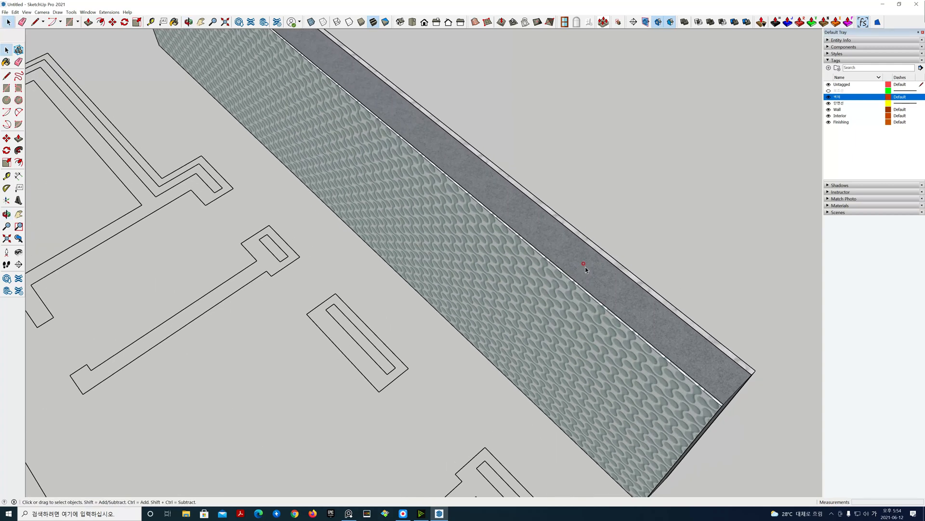
{"action": "scroll", "coordinate": [580, 277], "scroll_direction": "down", "scroll_amount": 10}
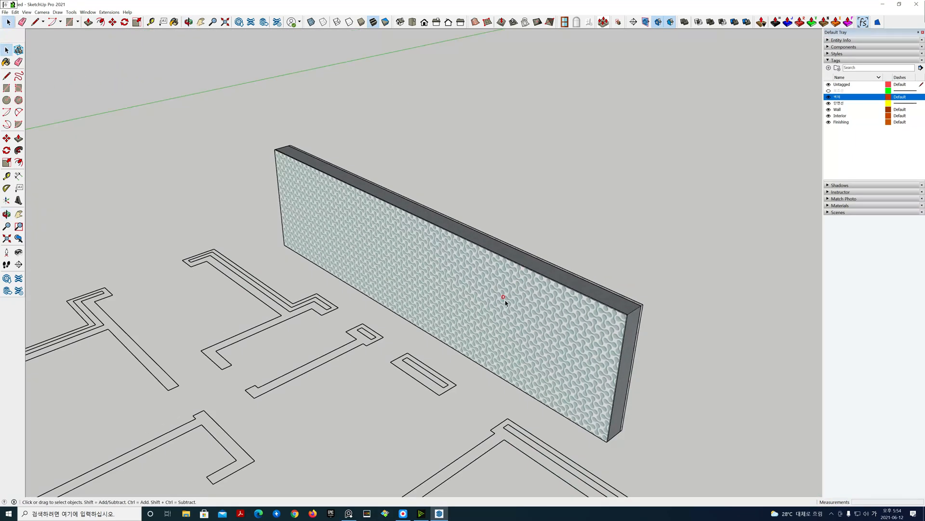
{"action": "left_click", "coordinate": [490, 216]}
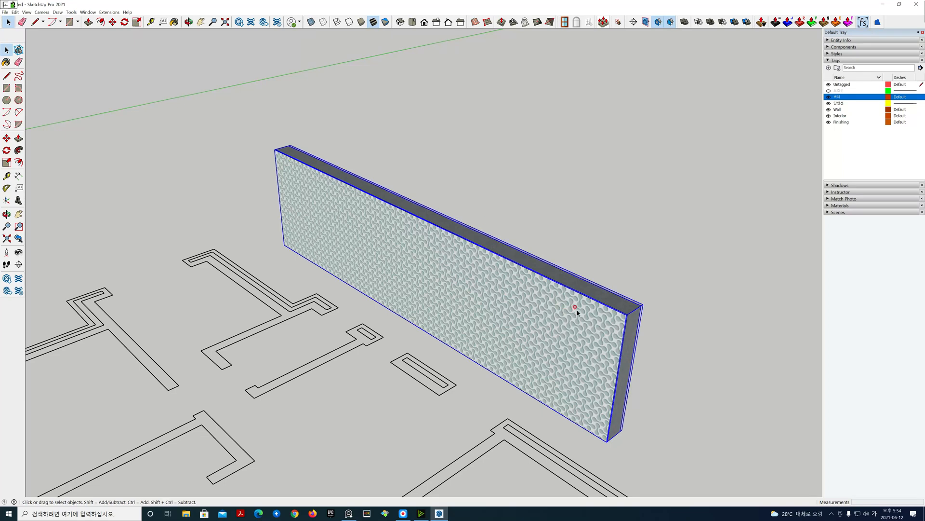
Step: Orbit and zoom around the new wall to examine both faces and its top edge
{"action": "middle_click_drag", "start_coordinate": [577, 301], "coordinate": [511, 240], "text": "shift"}
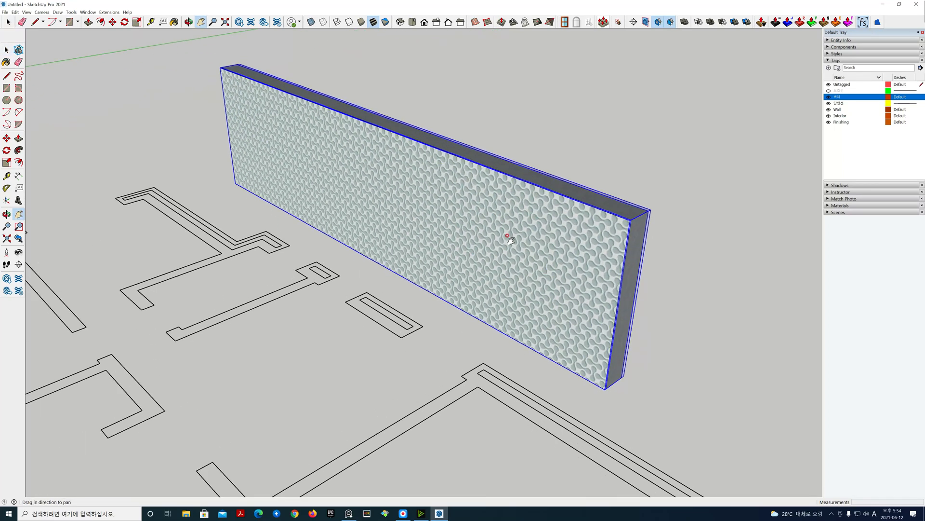
{"action": "left_click", "coordinate": [670, 282]}
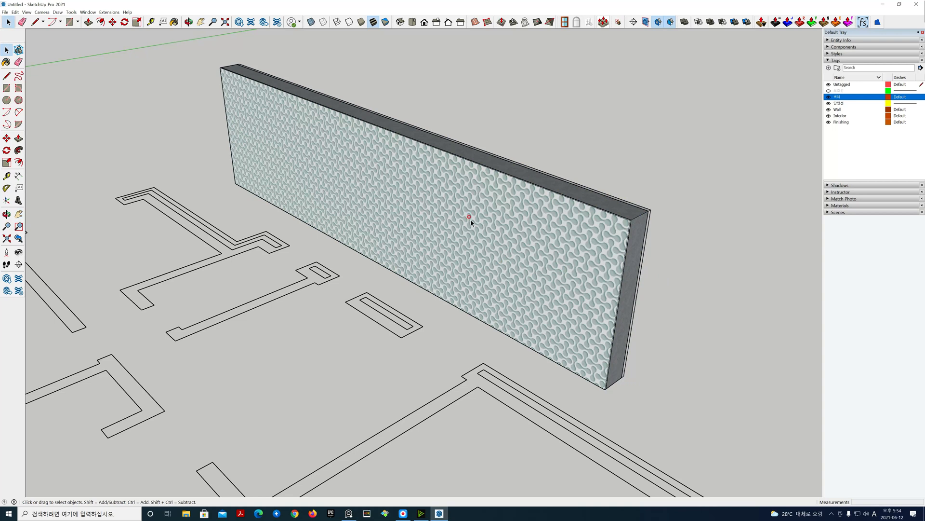
{"action": "middle_click_drag", "start_coordinate": [705, 283], "coordinate": [288, 274]}
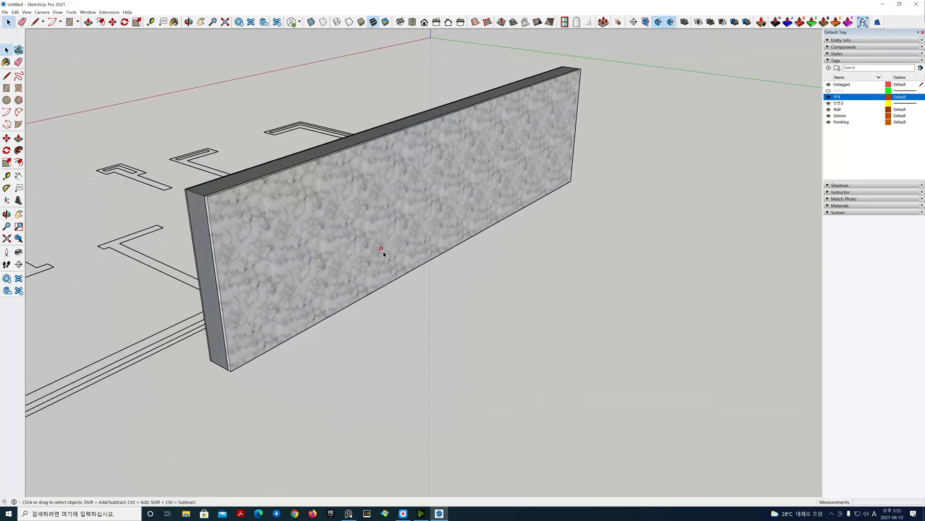
{"action": "scroll", "coordinate": [382, 250], "scroll_direction": "up", "scroll_amount": 5}
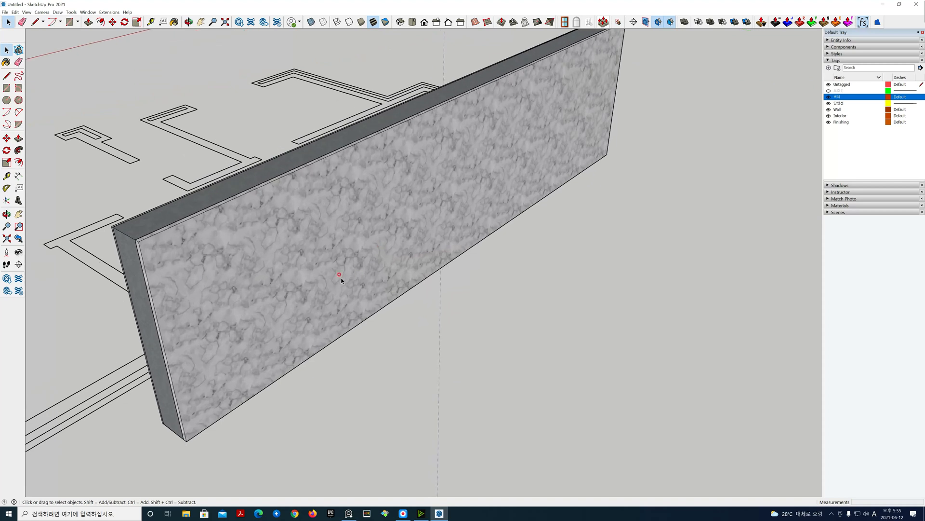
{"action": "middle_click_drag", "start_coordinate": [326, 265], "coordinate": [493, 343]}
{"action": "scroll", "coordinate": [494, 335], "scroll_direction": "up", "scroll_amount": 1}
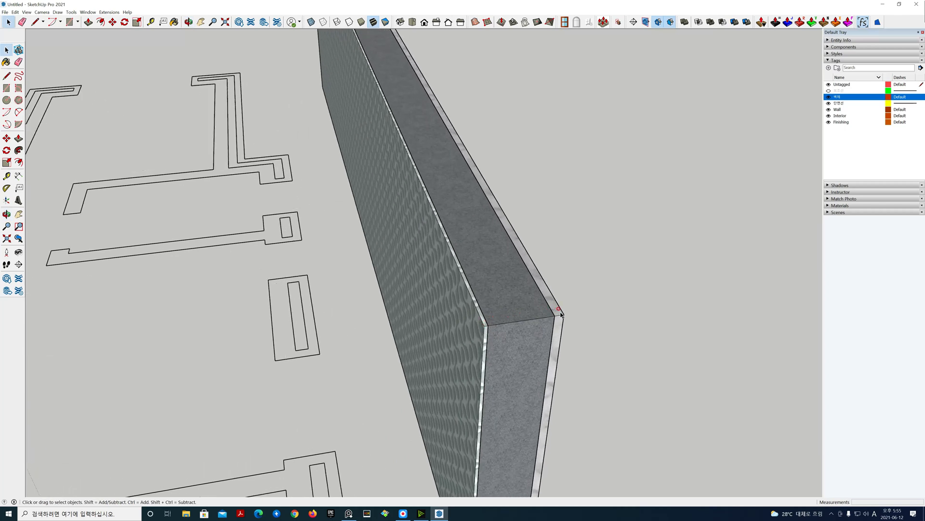
{"action": "scroll", "coordinate": [562, 326], "scroll_direction": "up", "scroll_amount": 1}
Step: Measure the wall's thickness across its top edge with the Tape Measure tool
{"action": "key", "text": "t"}
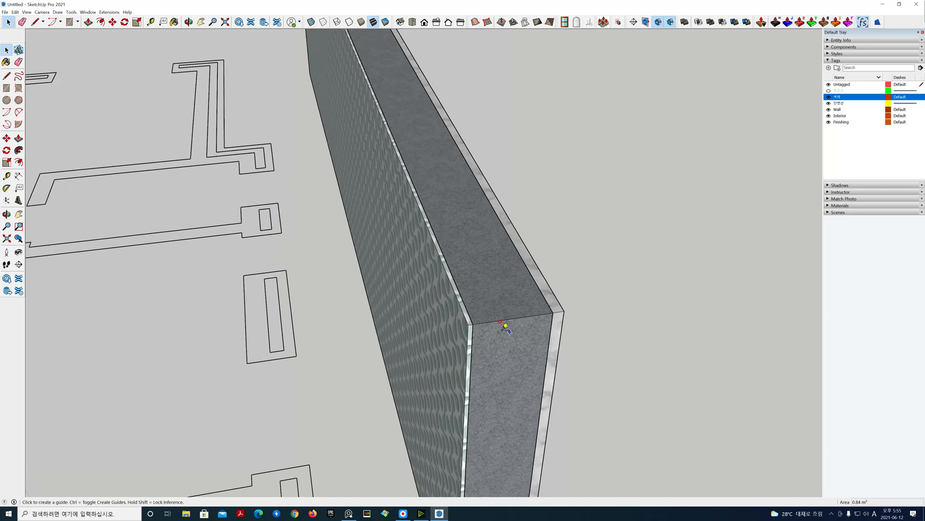
{"action": "left_click", "coordinate": [469, 323]}
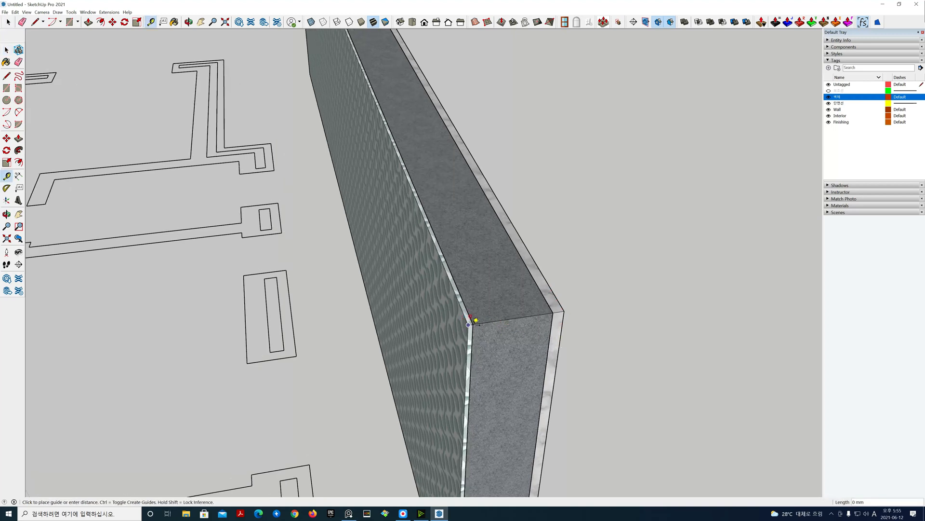
{"action": "key", "text": "Escape"}
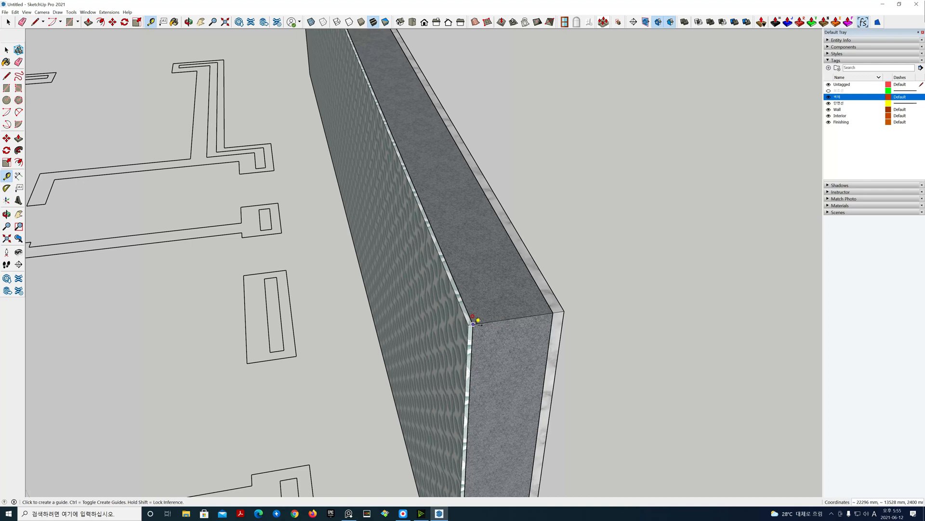
{"action": "left_click", "coordinate": [473, 323]}
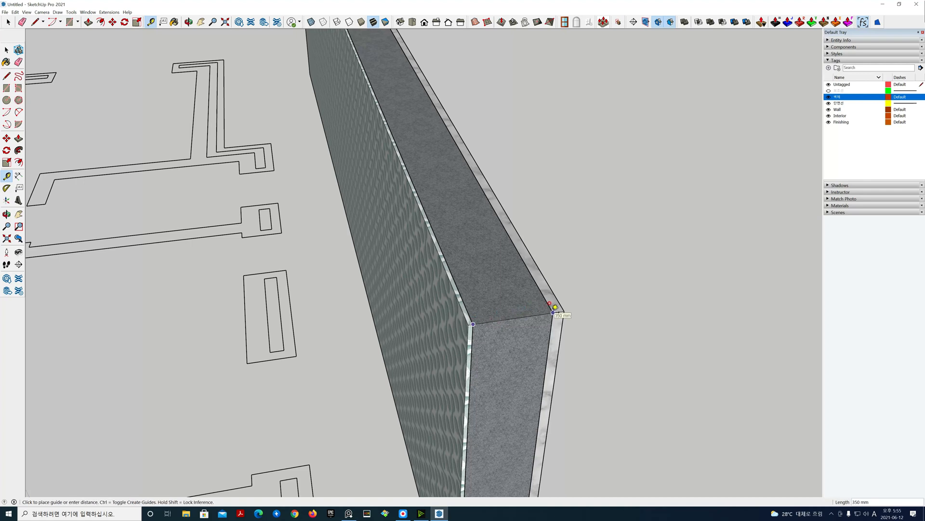
{"action": "left_click", "coordinate": [553, 313]}
{"action": "left_click", "coordinate": [552, 312]}
{"action": "left_click", "coordinate": [565, 310]}
{"action": "key", "text": "space"}
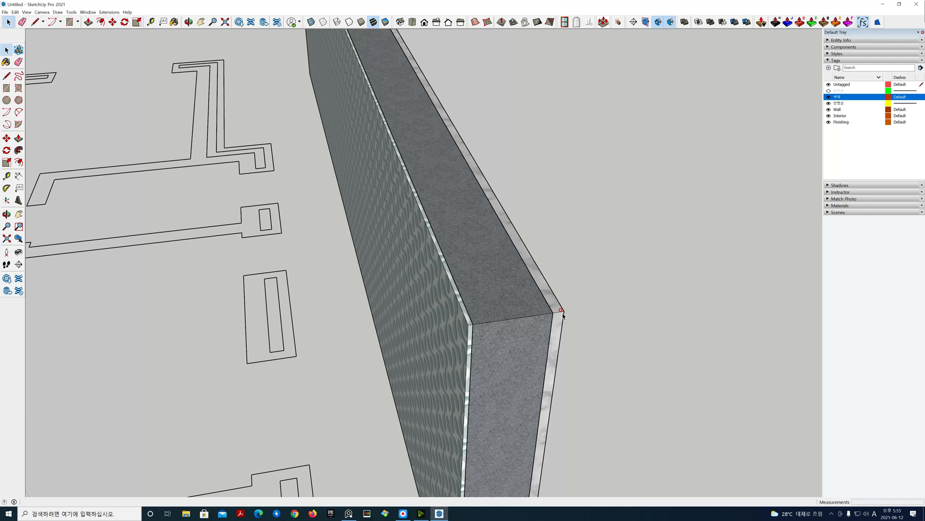
Step: Orbit back out and toggle the Wall tag's visibility off and on to inspect the wall core
{"action": "scroll", "coordinate": [584, 323], "scroll_direction": "down", "scroll_amount": 3}
{"action": "scroll", "coordinate": [580, 323], "scroll_direction": "down", "scroll_amount": 3}
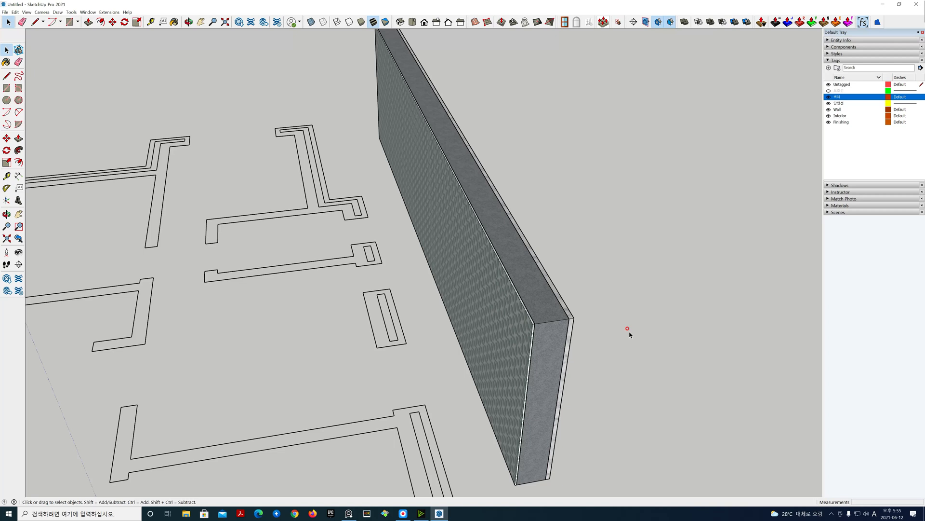
{"action": "middle_click_drag", "start_coordinate": [632, 328], "coordinate": [421, 305]}
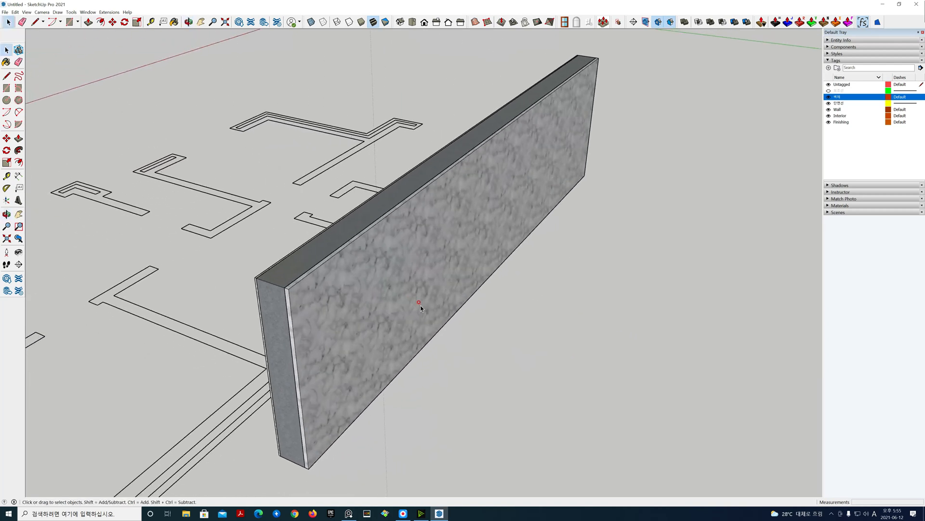
{"action": "scroll", "coordinate": [420, 305], "scroll_direction": "down", "scroll_amount": 3}
{"action": "middle_click_drag", "start_coordinate": [516, 305], "coordinate": [548, 323], "text": "shift"}
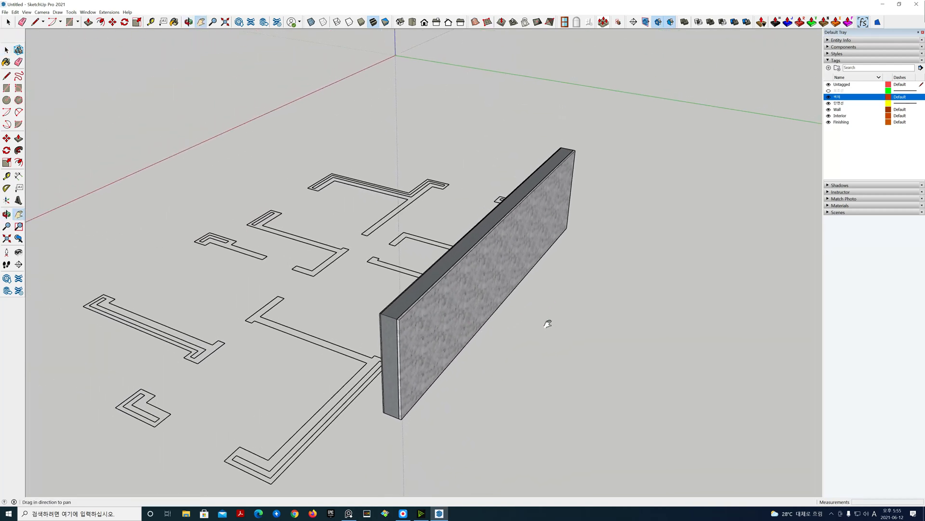
{"action": "scroll", "coordinate": [500, 306], "scroll_direction": "up", "scroll_amount": 2}
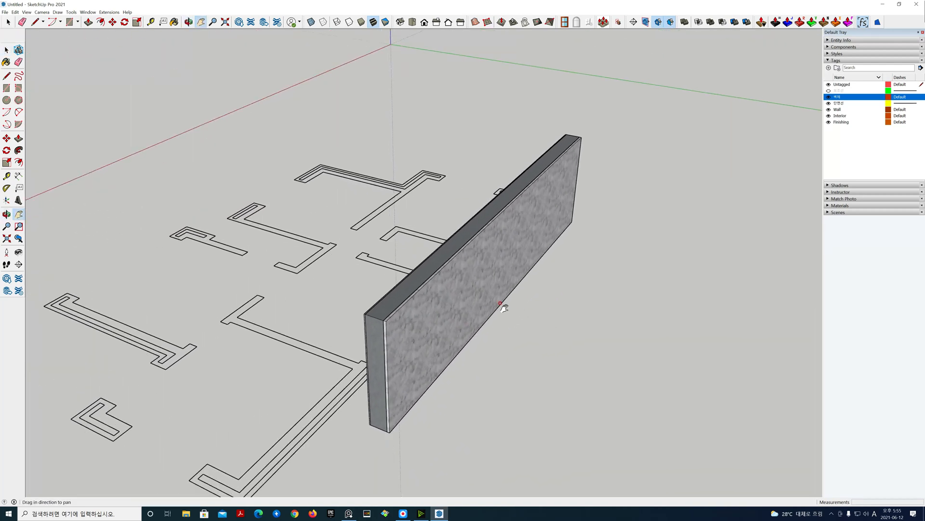
{"action": "double_click", "coordinate": [491, 278]}
{"action": "left_click", "coordinate": [439, 243]}
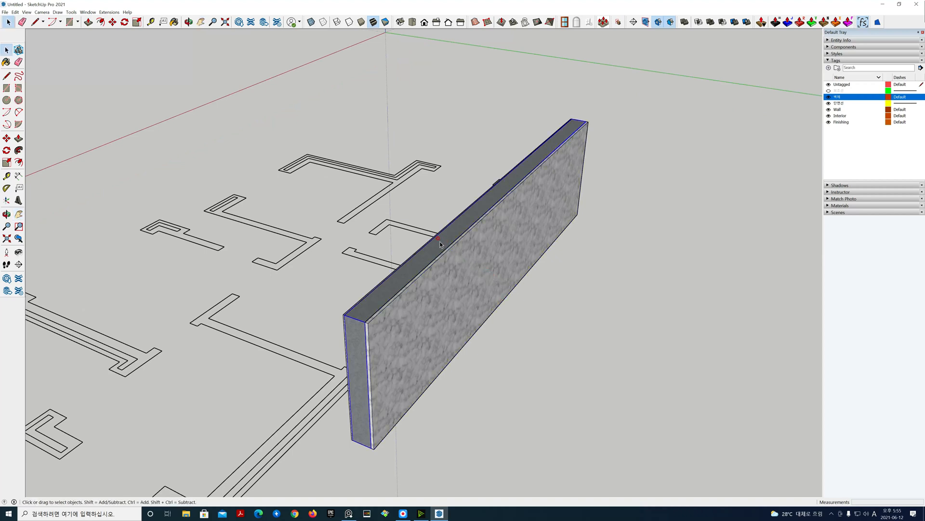
{"action": "left_click", "coordinate": [829, 110]}
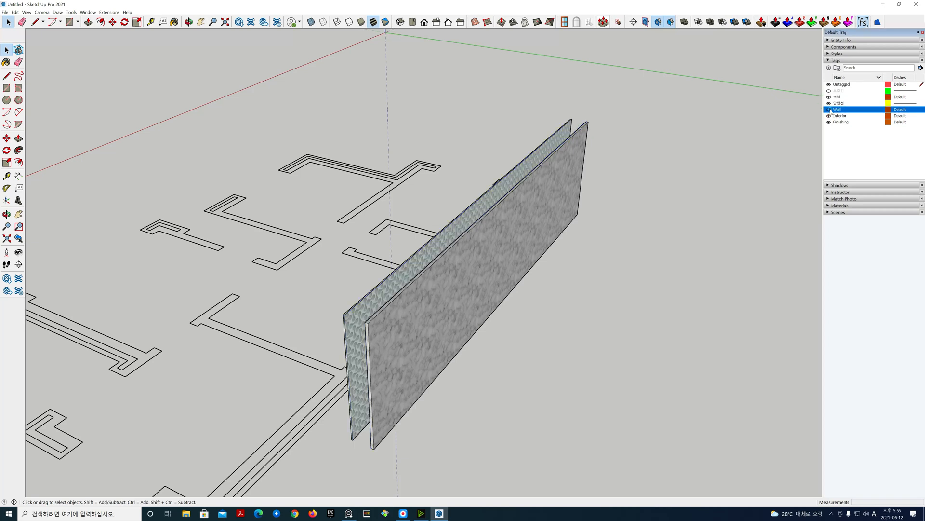
{"action": "left_click", "coordinate": [829, 109]}
Step: Hide the Interior and Finishing tags to inspect the core alone, then show both tags again
{"action": "left_click", "coordinate": [829, 116]}
{"action": "left_click", "coordinate": [829, 122]}
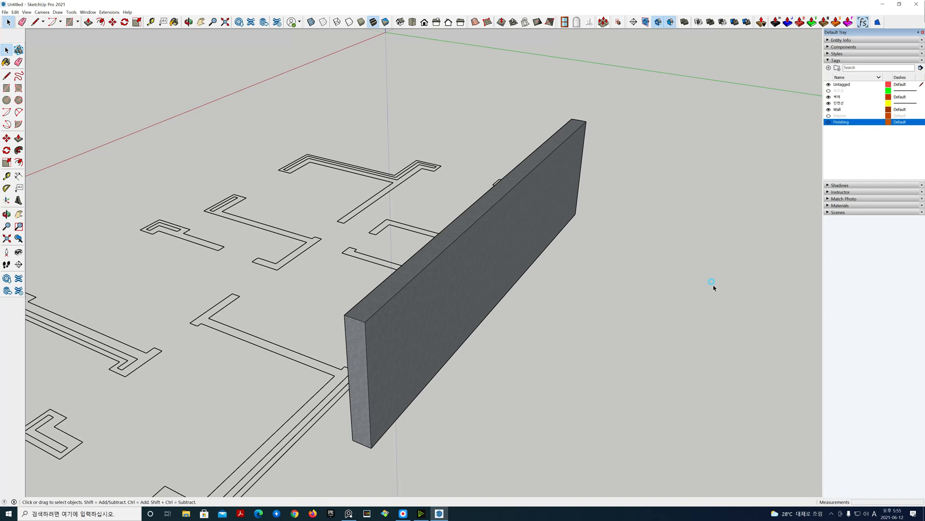
{"action": "middle_click_drag", "start_coordinate": [713, 284], "coordinate": [831, 146]}
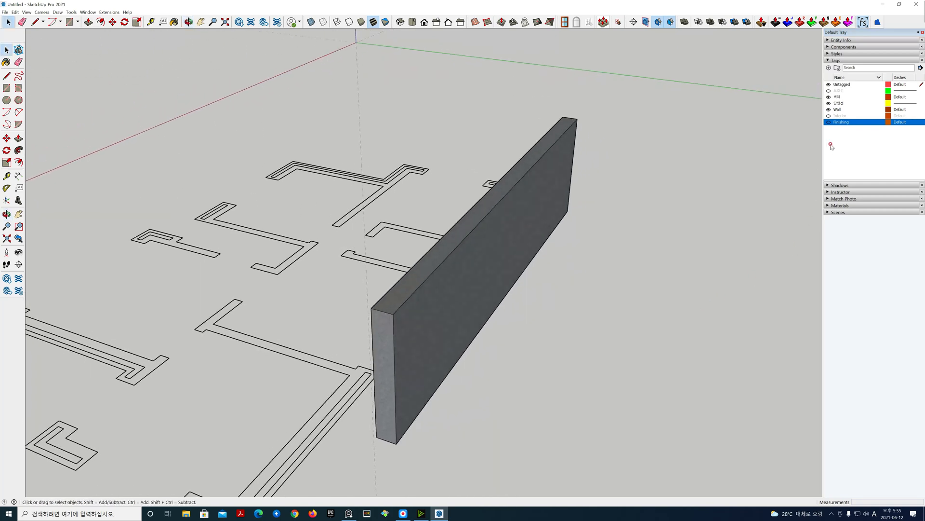
{"action": "left_click", "coordinate": [829, 122]}
{"action": "left_click", "coordinate": [829, 115]}
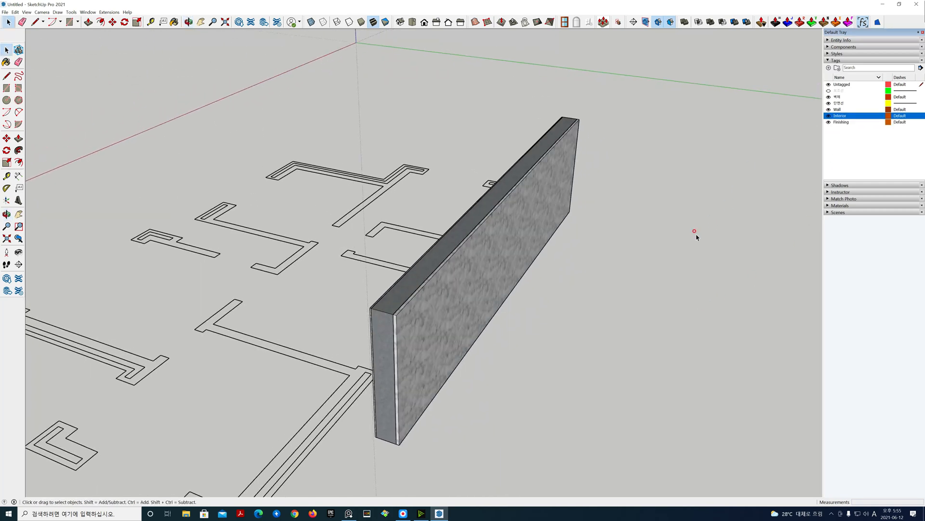
Step: Orbit, pan and zoom around the wall to examine its layered end faces against the plan
{"action": "middle_click_drag", "start_coordinate": [554, 302], "coordinate": [567, 326]}
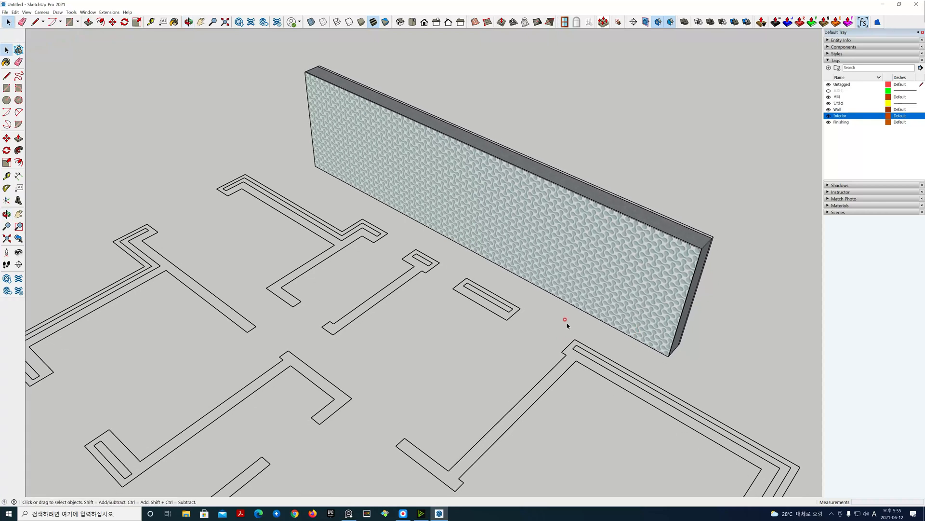
{"action": "scroll", "coordinate": [342, 226], "scroll_direction": "down", "scroll_amount": 4}
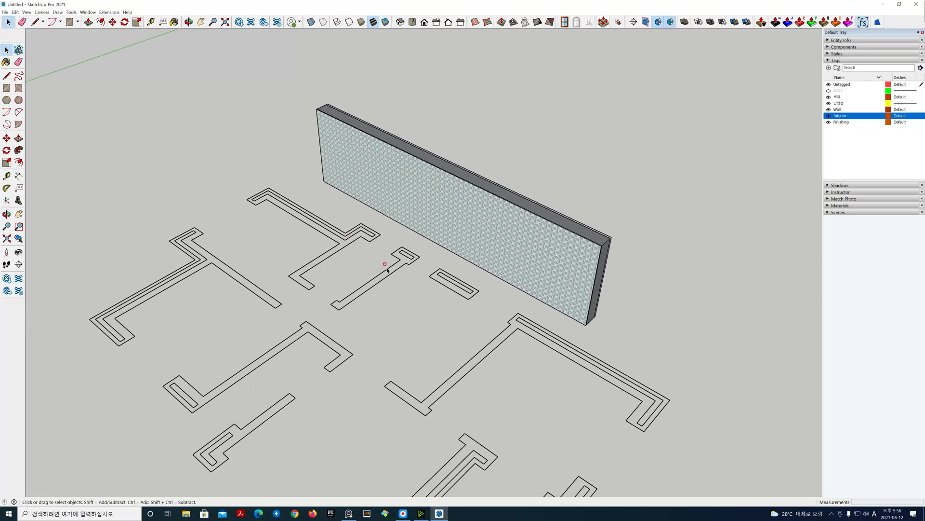
{"action": "scroll", "coordinate": [414, 292], "scroll_direction": "up", "scroll_amount": 2}
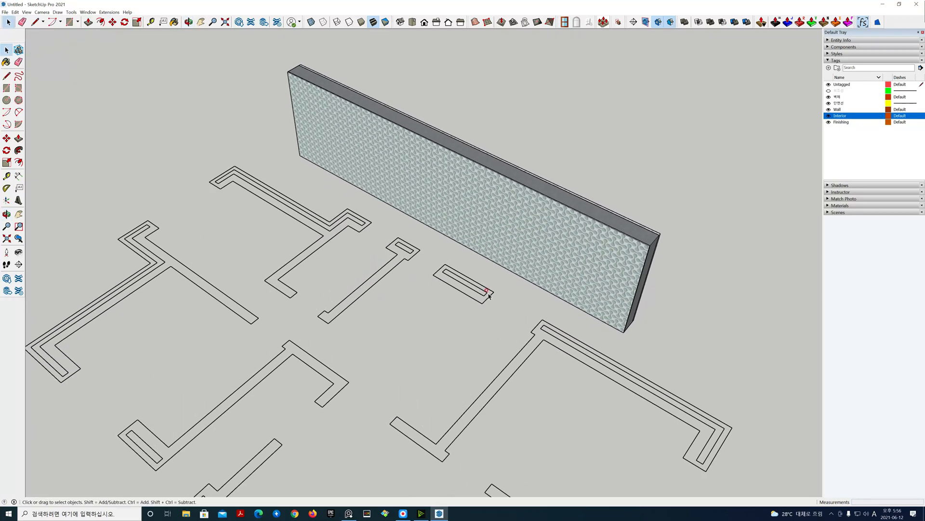
{"action": "middle_click_drag", "start_coordinate": [368, 245], "coordinate": [383, 344]}
{"action": "key", "text": "h"}
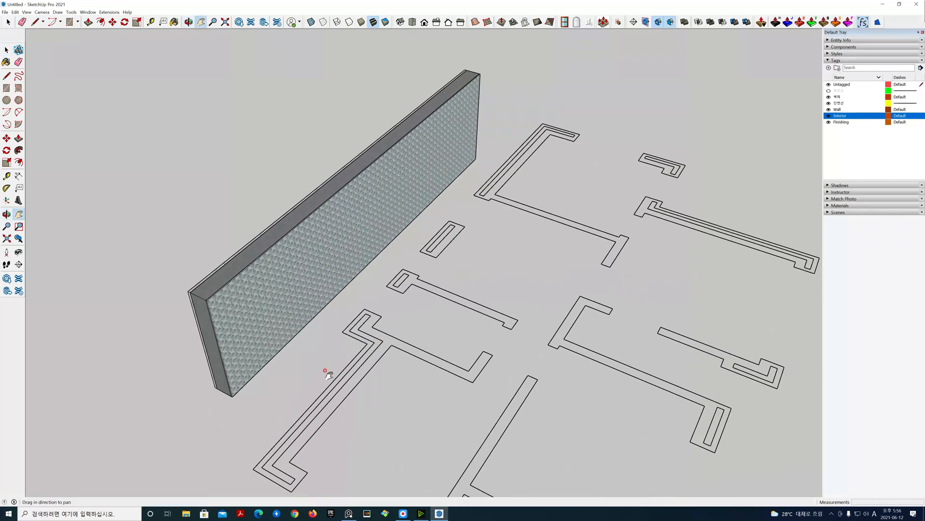
{"action": "left_click_drag", "start_coordinate": [326, 371], "coordinate": [391, 307]}
{"action": "scroll", "coordinate": [337, 317], "scroll_direction": "up", "scroll_amount": 6}
{"action": "scroll", "coordinate": [314, 305], "scroll_direction": "up", "scroll_amount": 1}
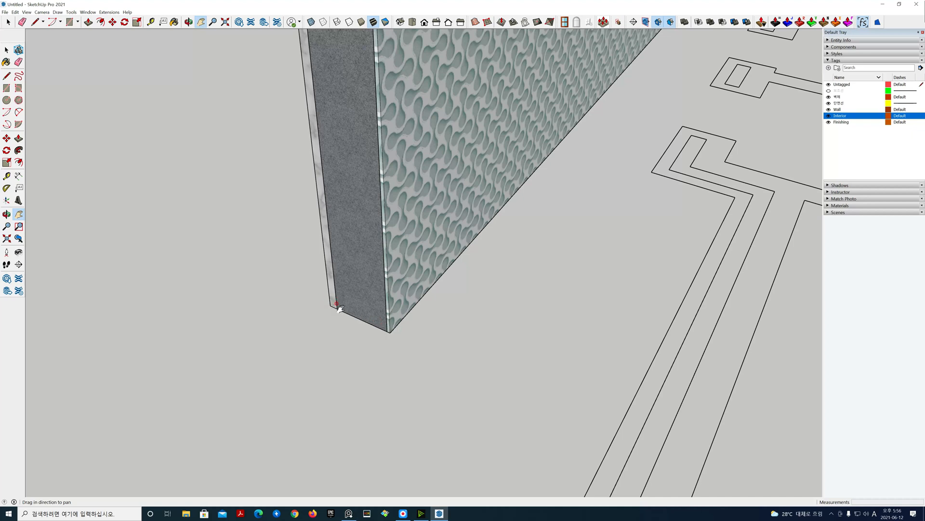
{"action": "key", "text": "space"}
{"action": "scroll", "coordinate": [340, 314], "scroll_direction": "up", "scroll_amount": 3}
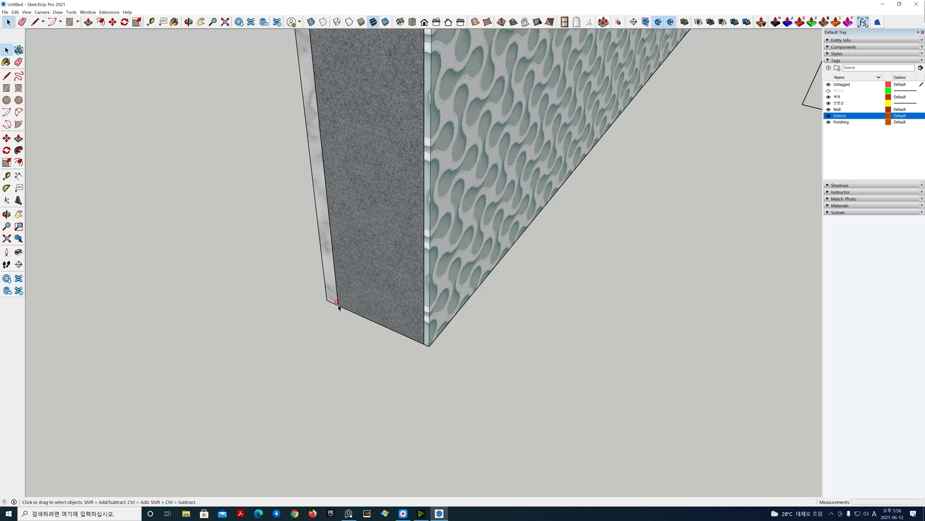
{"action": "scroll", "coordinate": [337, 307], "scroll_direction": "down", "scroll_amount": 4}
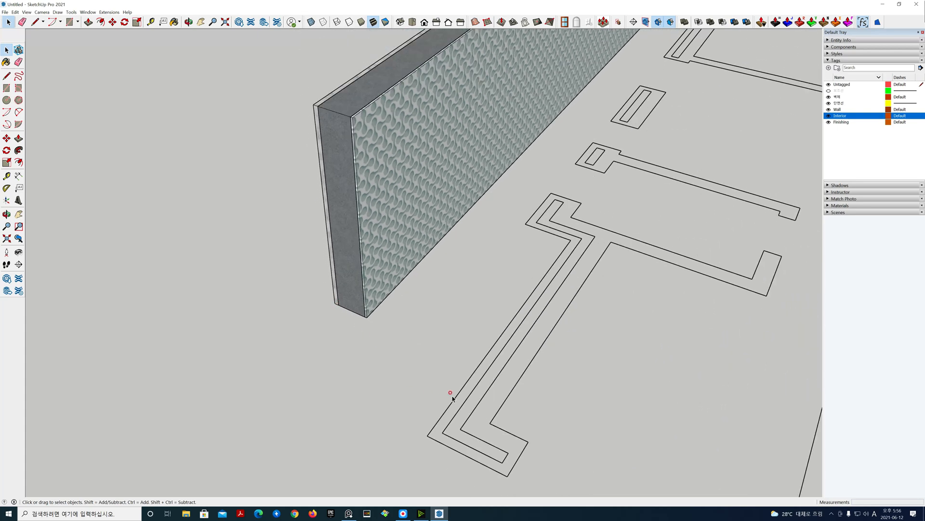
{"action": "middle_click_drag", "start_coordinate": [560, 395], "coordinate": [435, 332]}
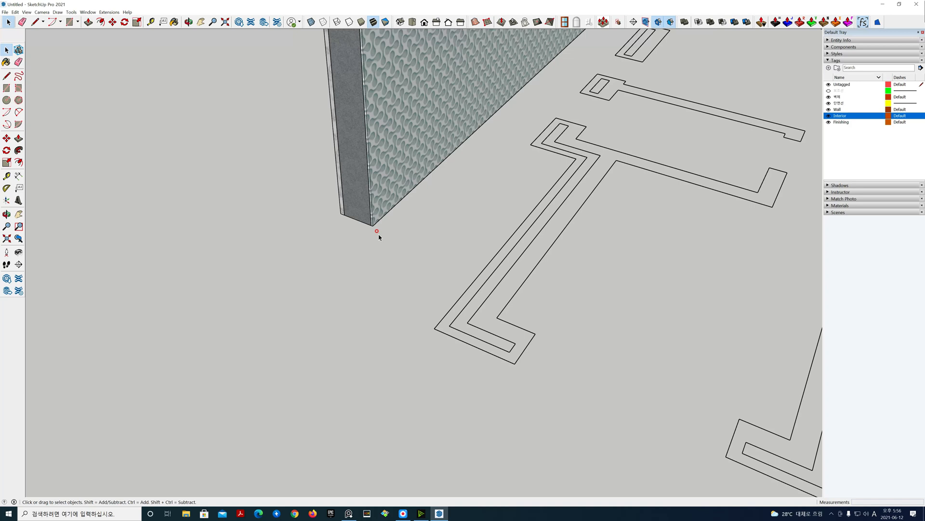
{"action": "scroll", "coordinate": [386, 236], "scroll_direction": "down", "scroll_amount": 6}
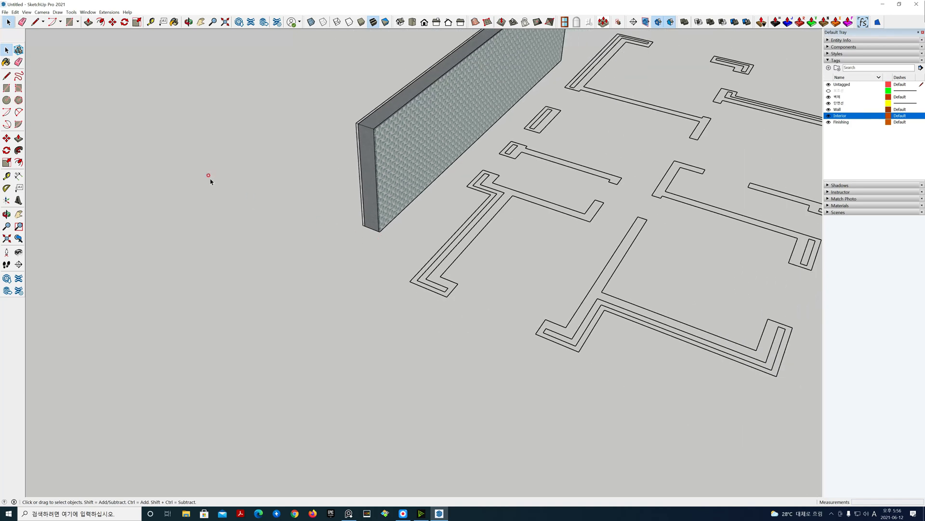
Step: Start a new model without saving the current one
{"action": "left_click", "coordinate": [5, 12]}
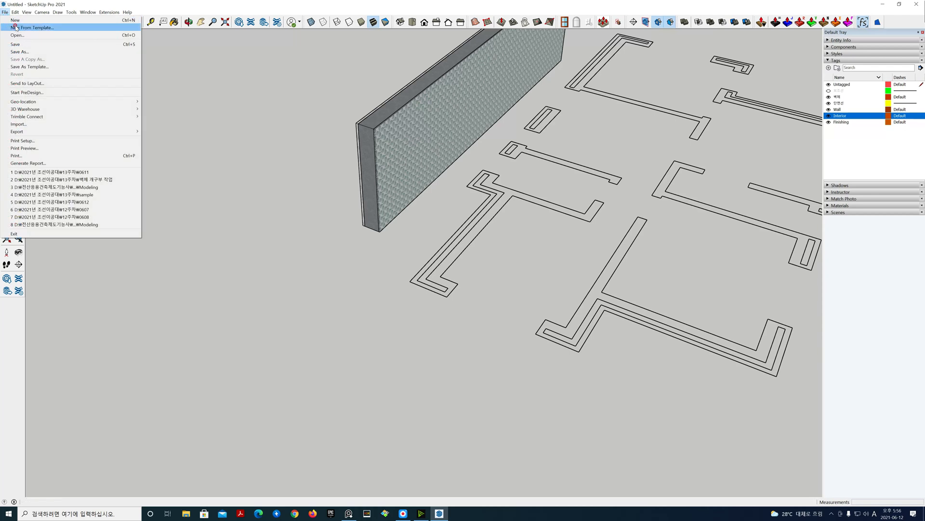
{"action": "left_click", "coordinate": [17, 20]}
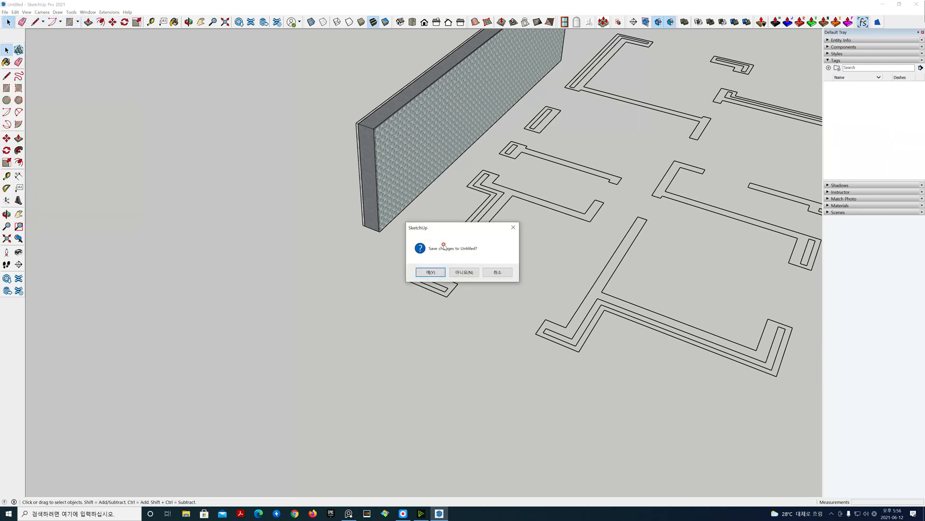
{"action": "left_click", "coordinate": [464, 273]}
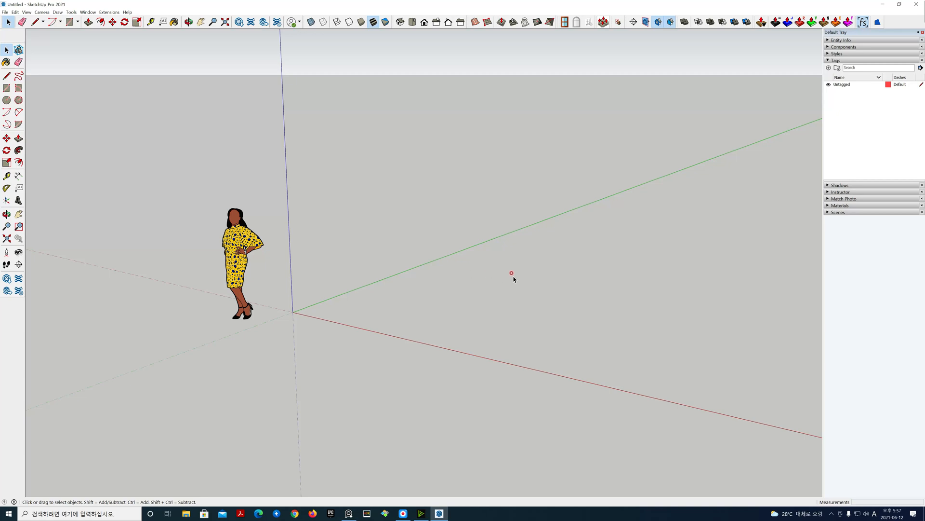
Step: Import the Plan drawing file into the new model and select the scale figure
{"action": "key", "text": "h"}
{"action": "left_click_drag", "start_coordinate": [514, 269], "coordinate": [416, 278]}
{"action": "left_click", "coordinate": [5, 12]}
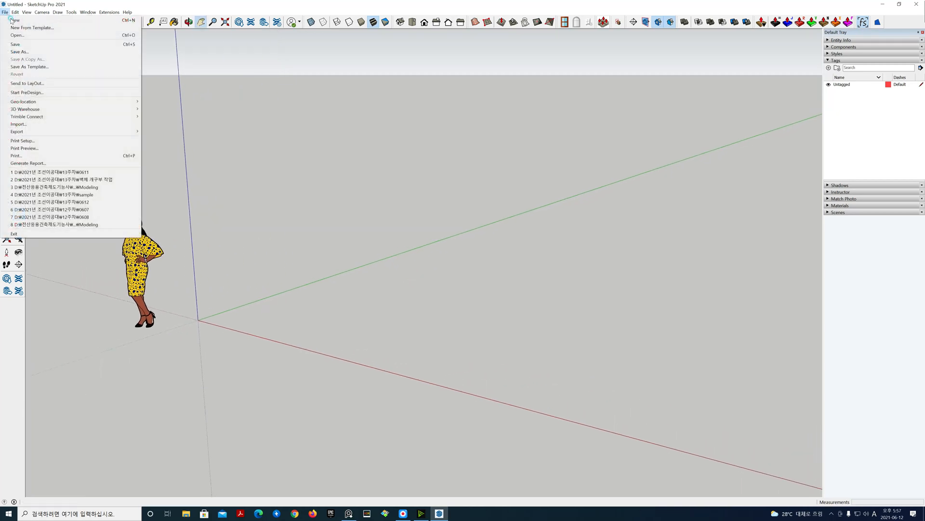
{"action": "left_click", "coordinate": [62, 124]}
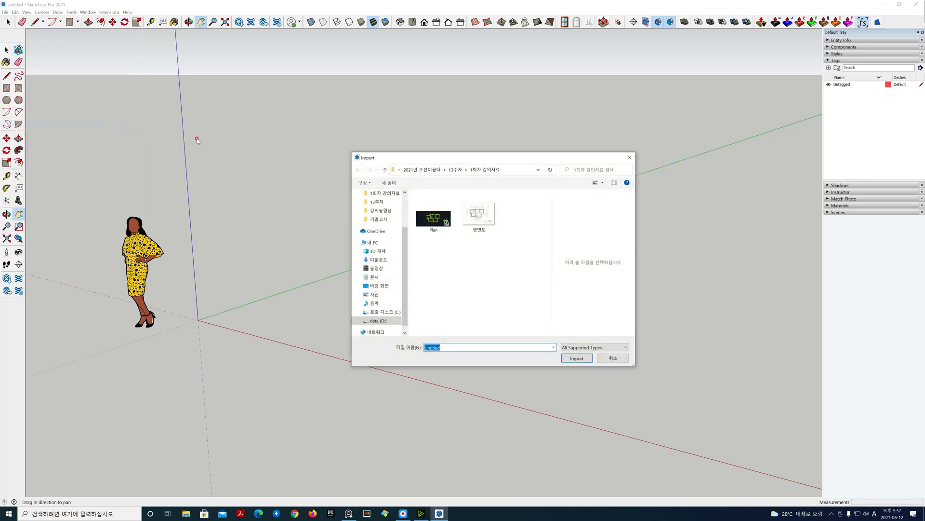
{"action": "left_click", "coordinate": [433, 202]}
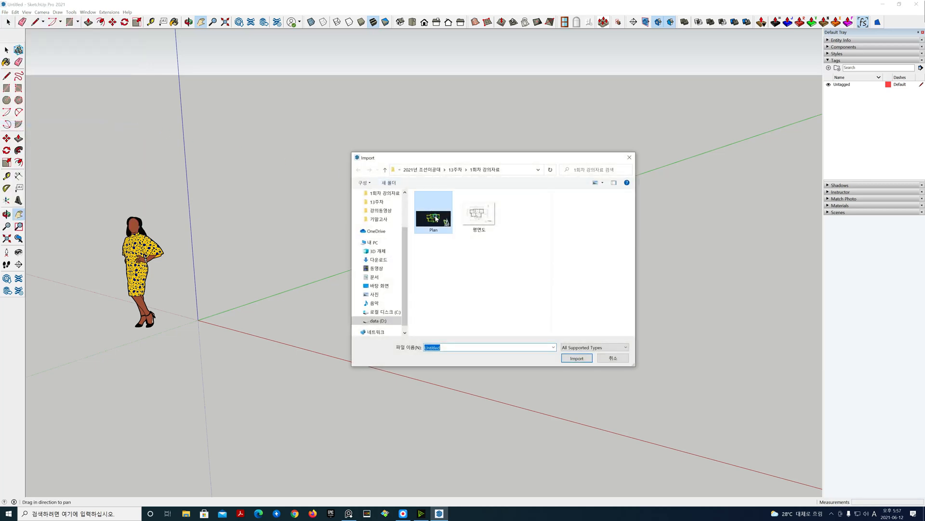
{"action": "left_click", "coordinate": [578, 359]}
{"action": "left_click", "coordinate": [496, 307]}
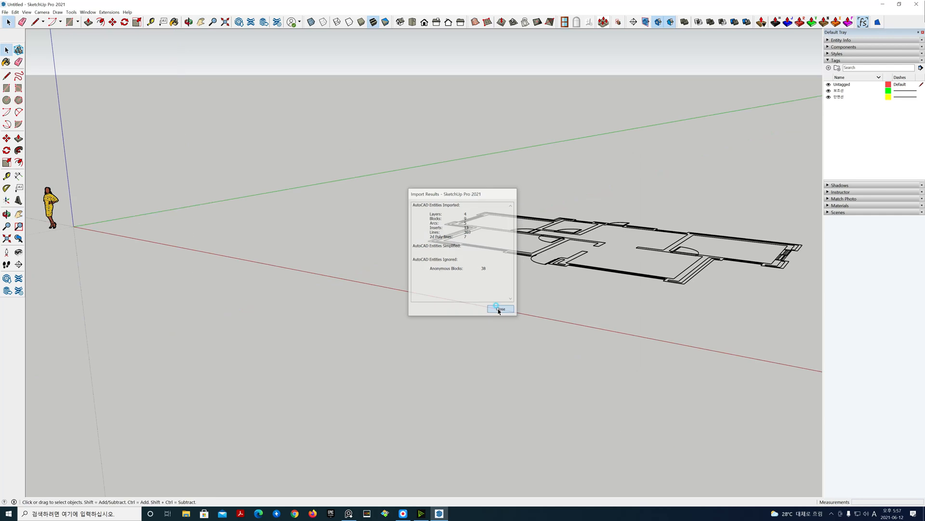
{"action": "left_click", "coordinate": [51, 215]}
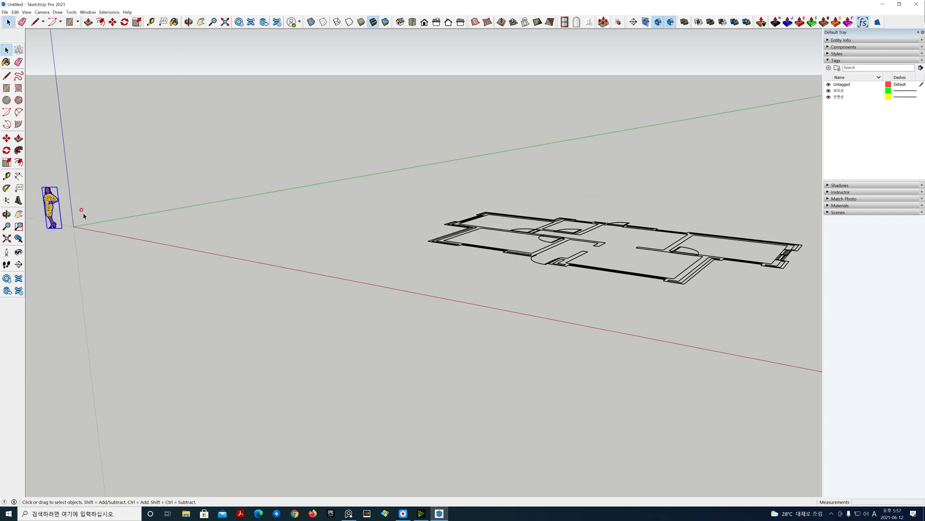
Step: Delete the scale figure and set a top view with parallel projection centred on the plan
{"action": "key", "text": "Delete"}
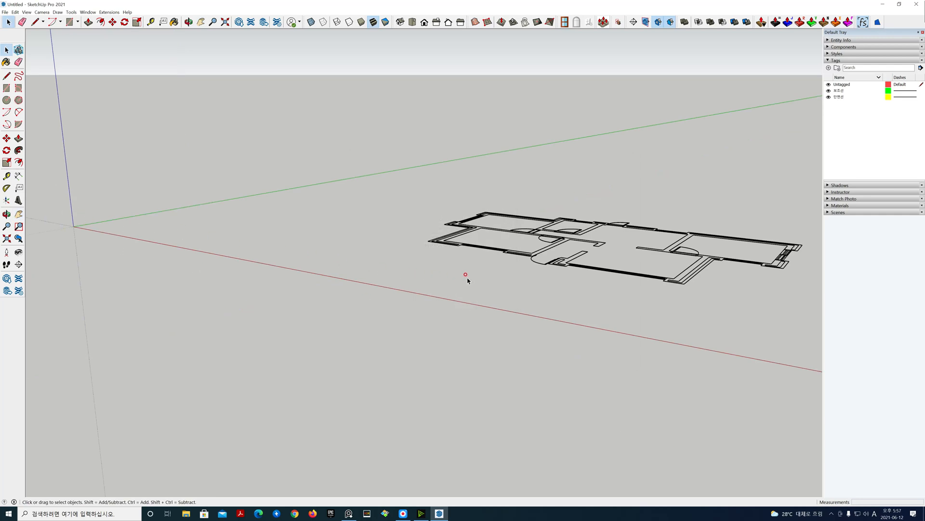
{"action": "key", "text": "h"}
{"action": "left_click_drag", "start_coordinate": [545, 289], "coordinate": [414, 309]}
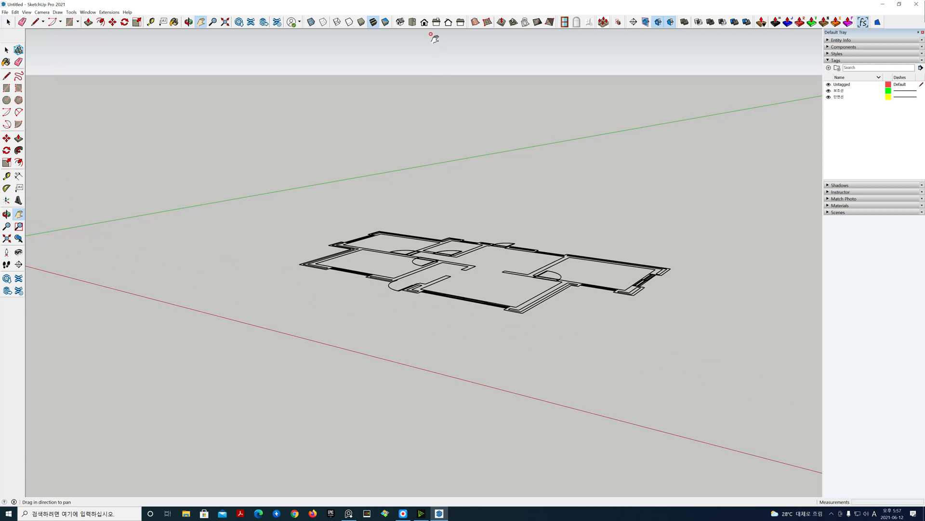
{"action": "left_click", "coordinate": [413, 22]}
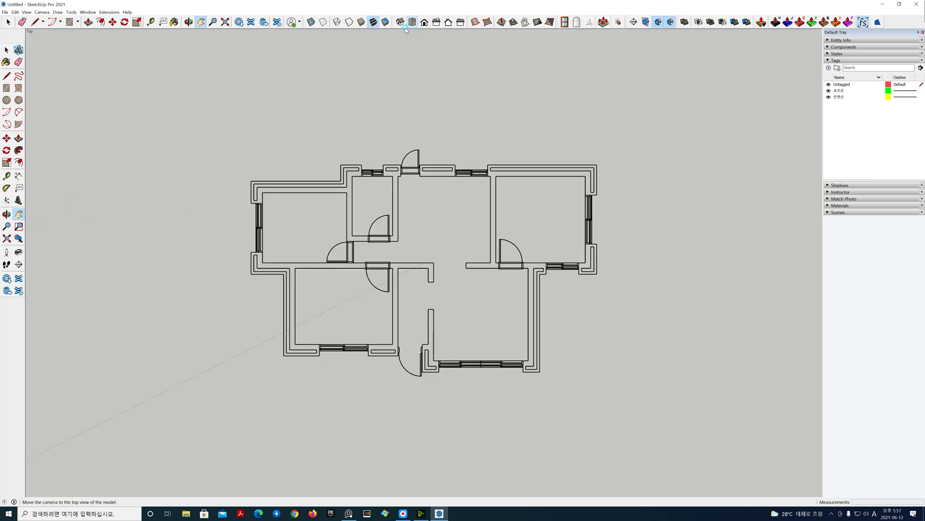
{"action": "left_click", "coordinate": [41, 12]}
{"action": "left_click", "coordinate": [53, 41]}
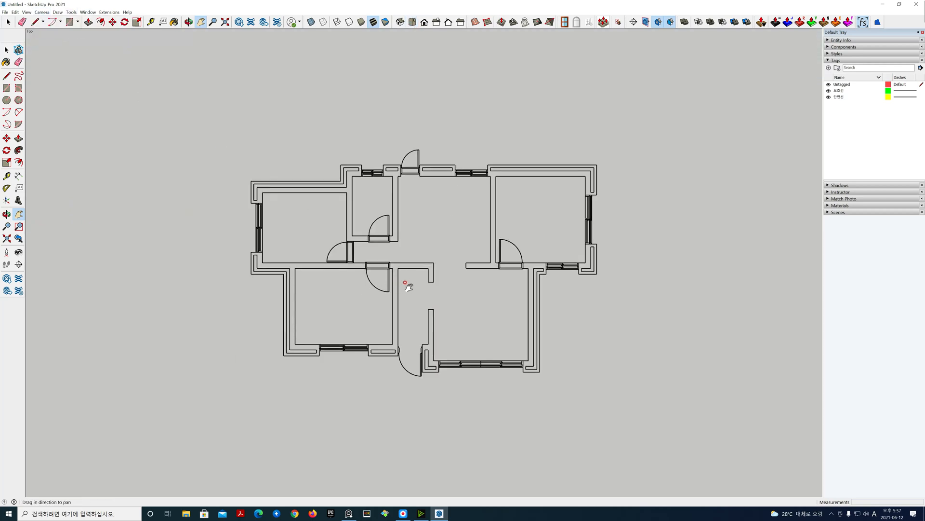
{"action": "scroll", "coordinate": [409, 287], "scroll_direction": "up", "scroll_amount": 2}
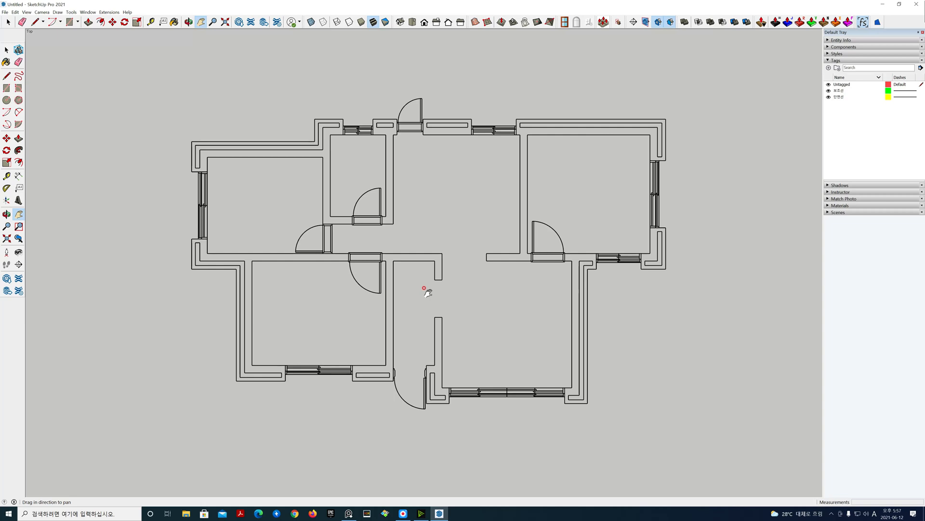
{"action": "scroll", "coordinate": [428, 292], "scroll_direction": "up", "scroll_amount": 2}
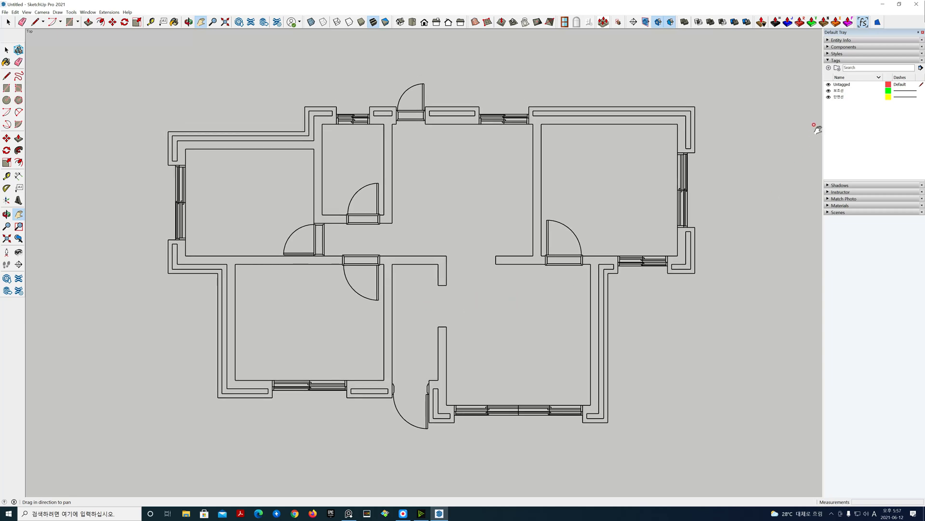
Step: Hide the 보조선 tag, then add a new tag and name it 벽체
{"action": "left_click", "coordinate": [830, 90]}
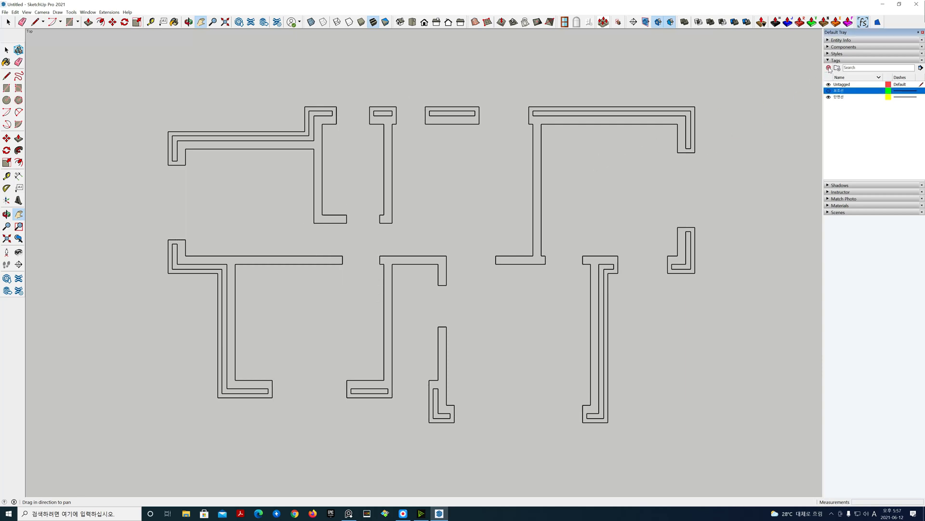
{"action": "left_click", "coordinate": [828, 67]}
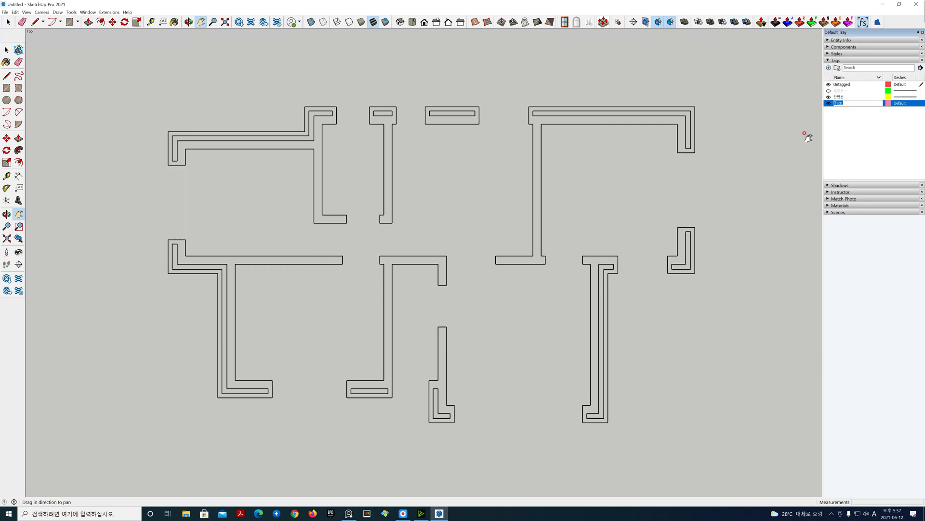
{"action": "type", "text": "ㅈ"}
{"action": "key", "text": "Return"}
{"action": "double_click", "coordinate": [854, 102]}
{"action": "type", "text": "ㅣㅂ겨"}
{"action": "key", "text": "Return"}
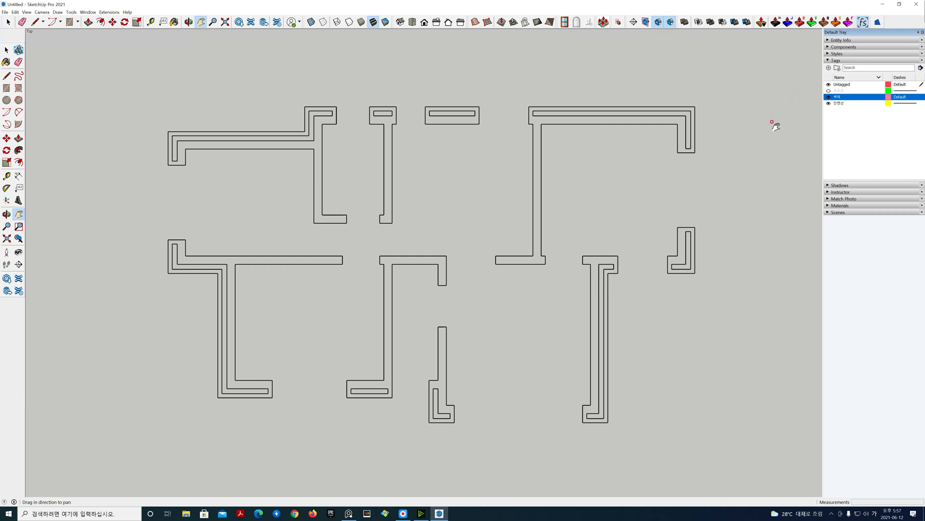
Step: Start MajWall with a 420 wall width and the finishing and interior widths set to 0
{"action": "left_click", "coordinate": [75, 13]}
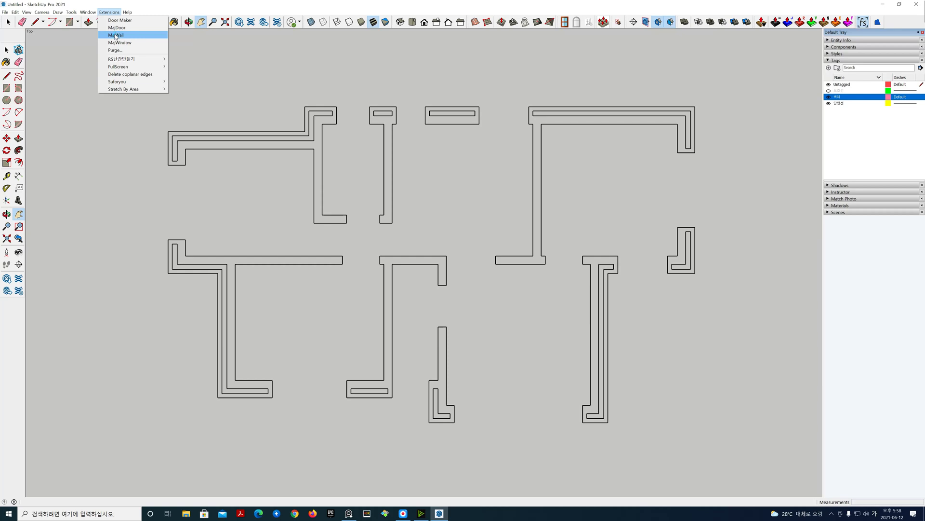
{"action": "left_click", "coordinate": [116, 35]}
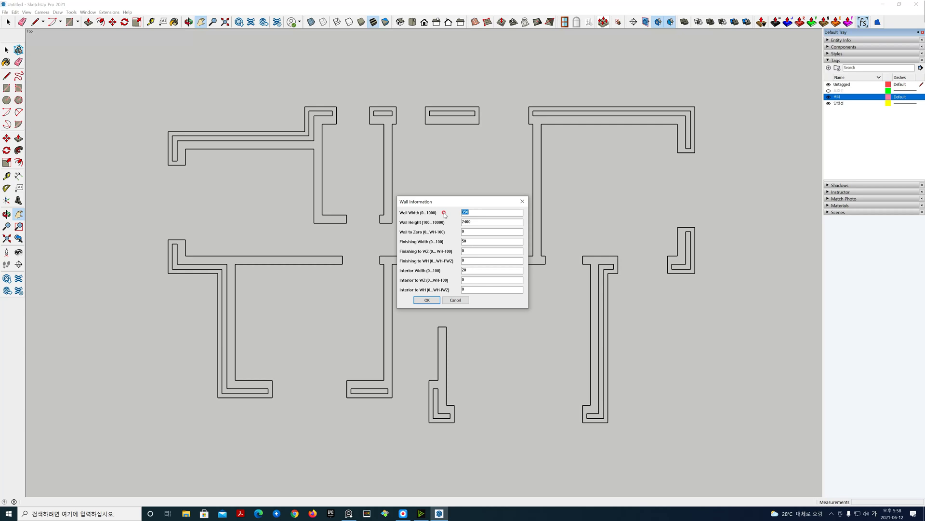
{"action": "type", "text": "420"}
{"action": "left_click_drag", "start_coordinate": [473, 242], "coordinate": [433, 241]}
{"action": "type", "text": "0"}
{"action": "left_click_drag", "start_coordinate": [474, 270], "coordinate": [430, 270]}
{"action": "type", "text": "0"}
{"action": "left_click", "coordinate": [427, 300]}
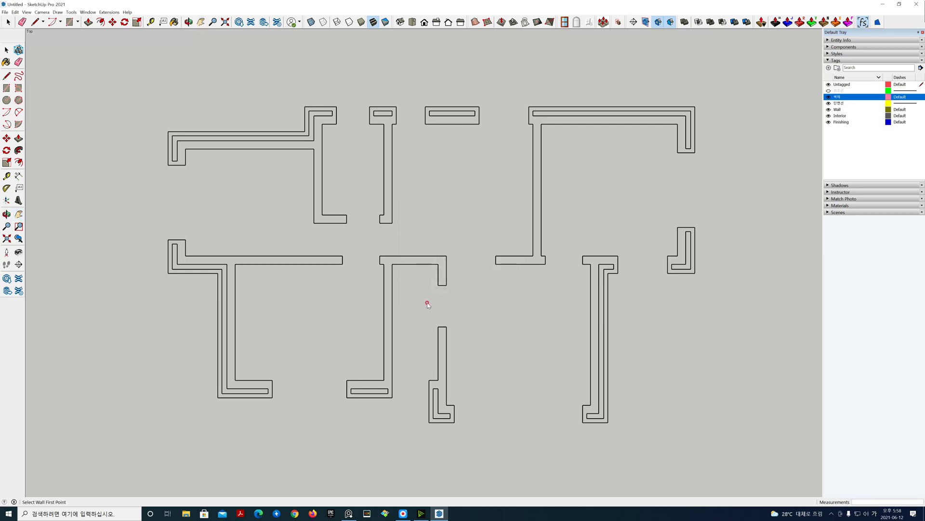
Step: Trace the plan's outer wall outline corner by corner back to the start point to build the exterior walls
{"action": "left_click", "coordinate": [168, 132]}
{"action": "left_click", "coordinate": [304, 130]}
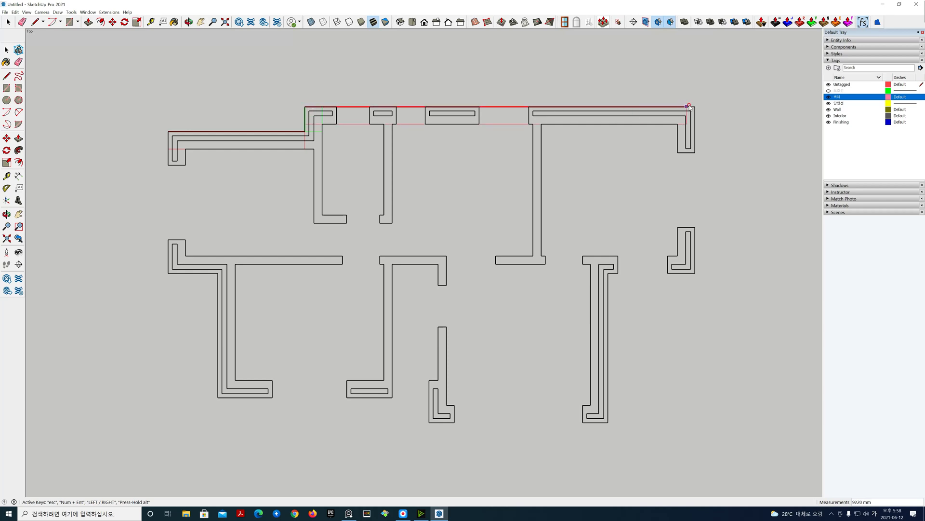
{"action": "left_click", "coordinate": [695, 273]}
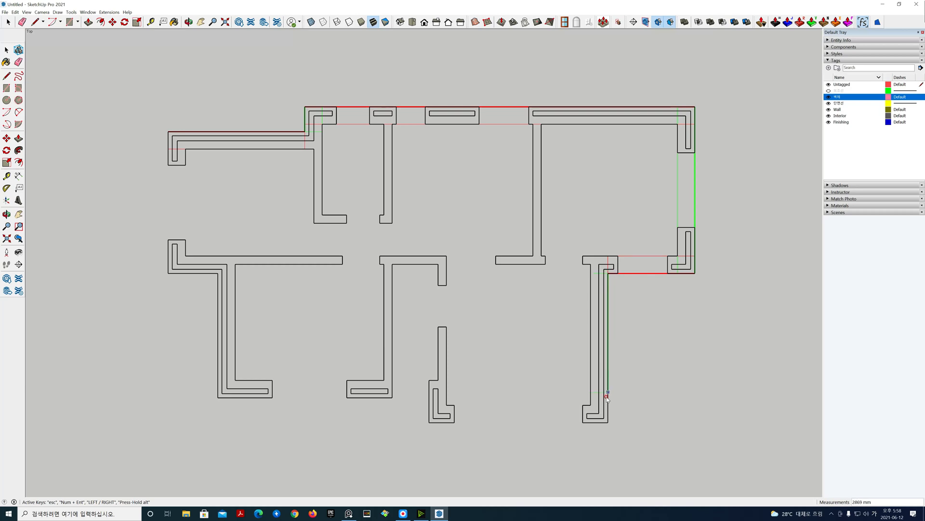
{"action": "left_click", "coordinate": [430, 422]}
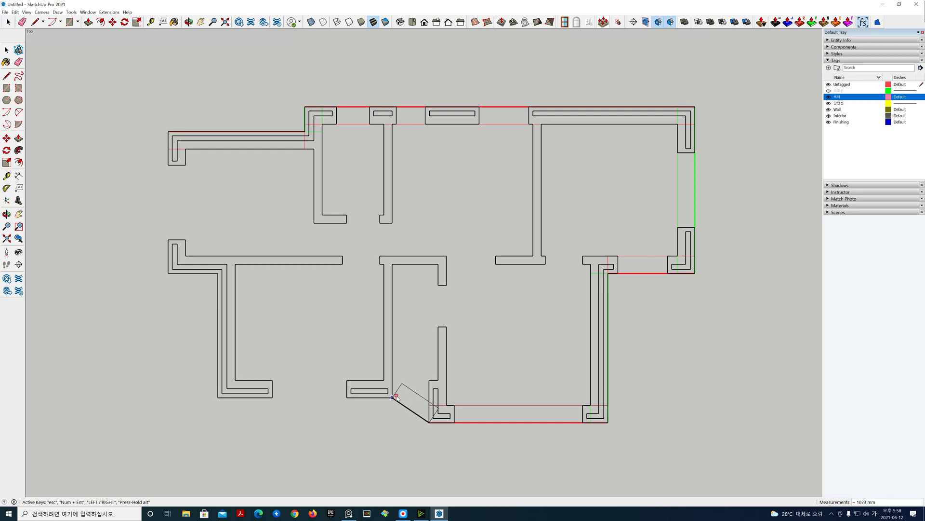
{"action": "left_click", "coordinate": [426, 397]}
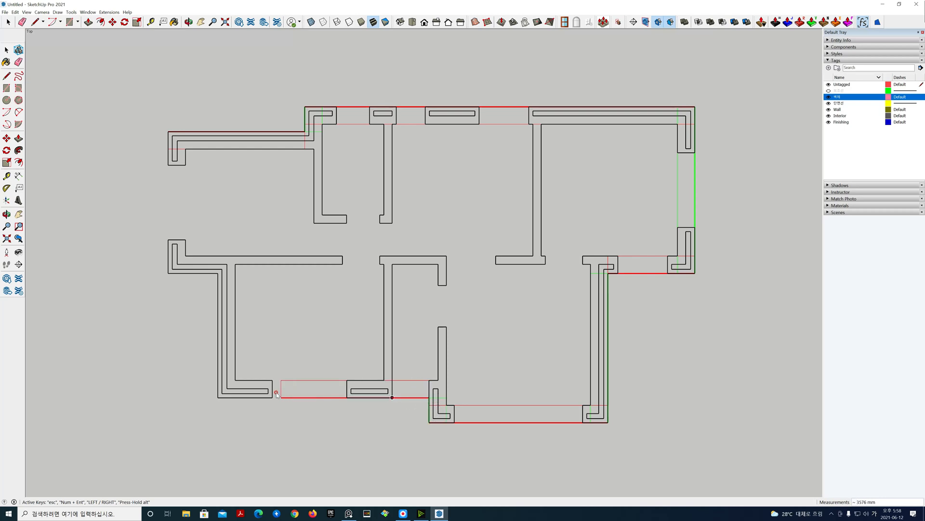
{"action": "left_click", "coordinate": [218, 397]}
{"action": "left_click", "coordinate": [217, 273]}
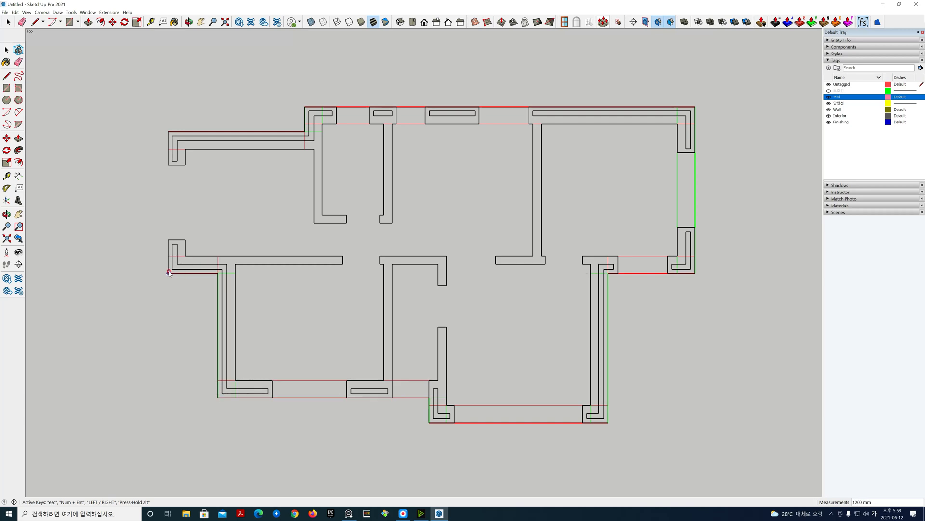
{"action": "left_click", "coordinate": [168, 273]}
{"action": "left_click", "coordinate": [168, 131]}
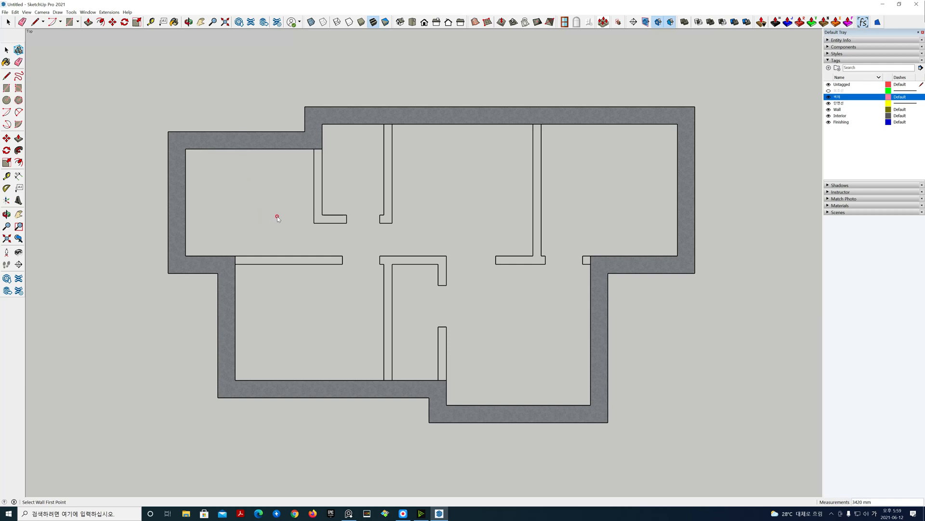
{"action": "key", "text": "space"}
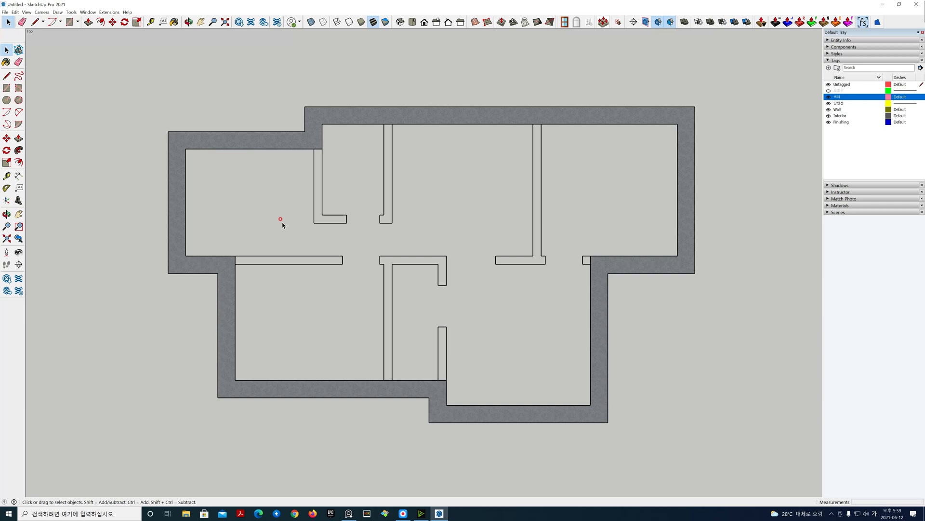
Step: Switch to an isometric perspective view and orbit and pan around the new exterior walls to examine them
{"action": "left_click", "coordinate": [401, 22]}
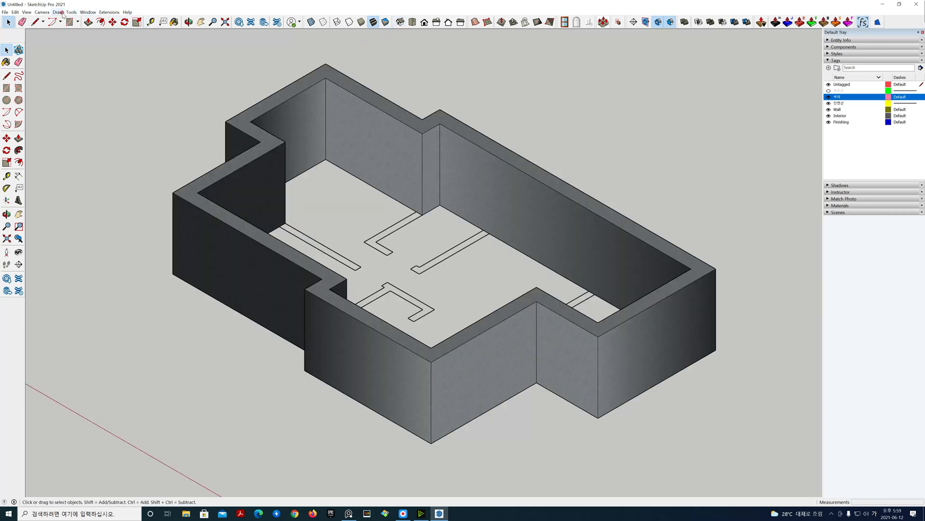
{"action": "left_click", "coordinate": [42, 12]}
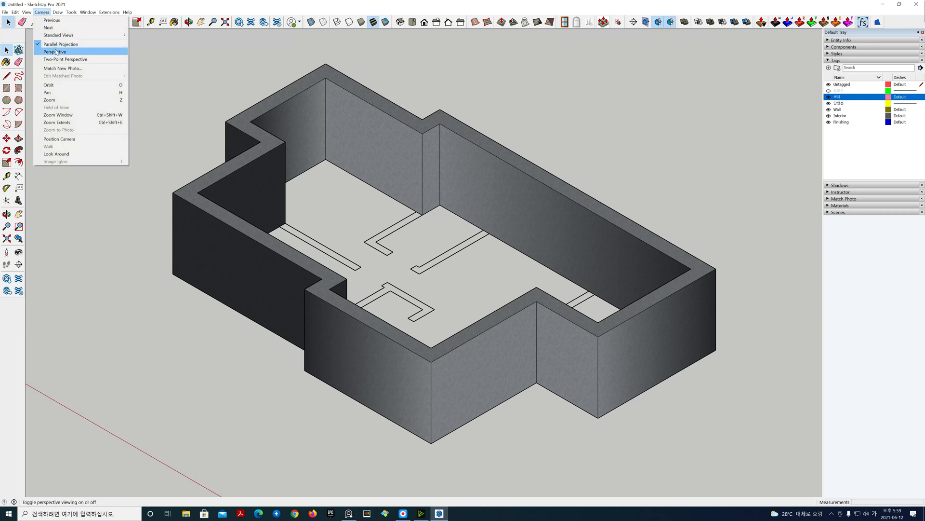
{"action": "left_click", "coordinate": [53, 51]}
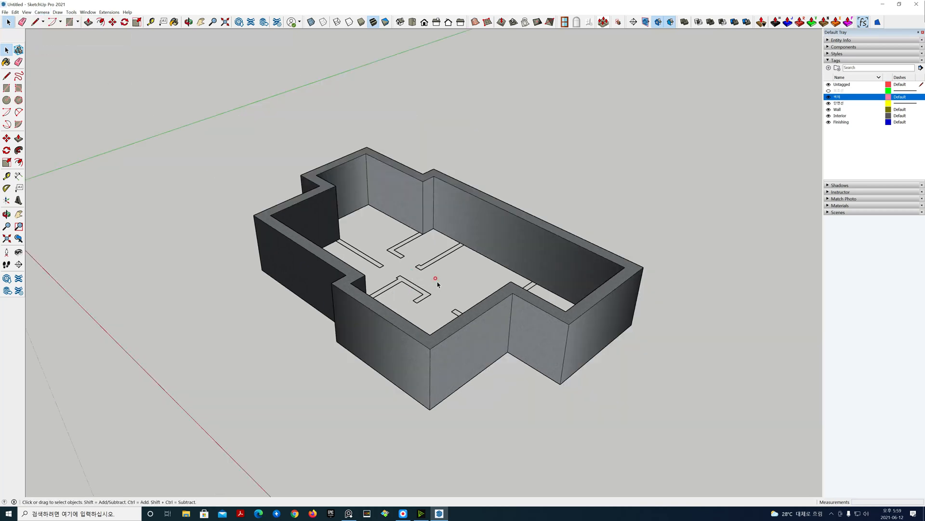
{"action": "middle_click_drag", "start_coordinate": [437, 284], "coordinate": [666, 376]}
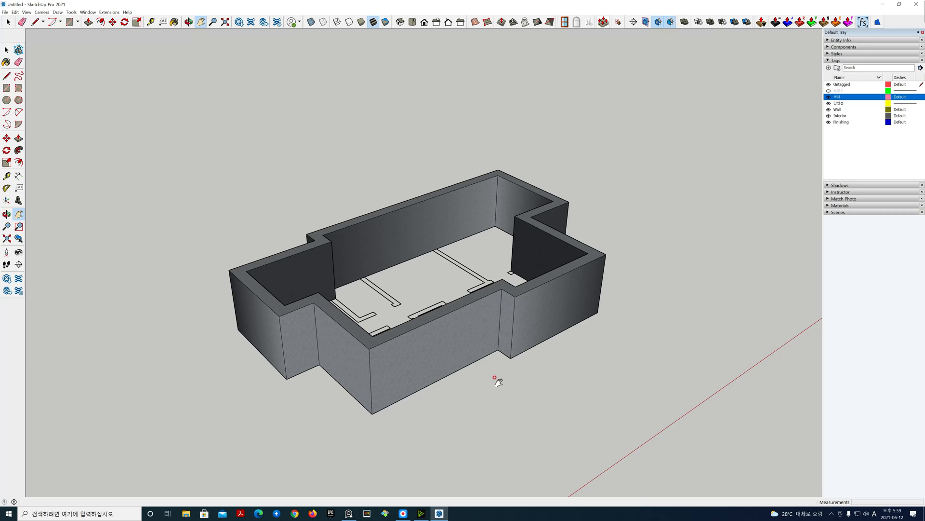
{"action": "middle_click_drag", "start_coordinate": [478, 380], "coordinate": [481, 436]}
{"action": "left_click_drag", "start_coordinate": [497, 384], "coordinate": [496, 378]}
{"action": "mouse_move", "coordinate": [496, 378]}
{"action": "middle_mouse_down"}
{"action": "mouse_move", "coordinate": [487, 349]}
{"action": "mouse_move", "coordinate": [483, 376]}
{"action": "middle_mouse_up"}
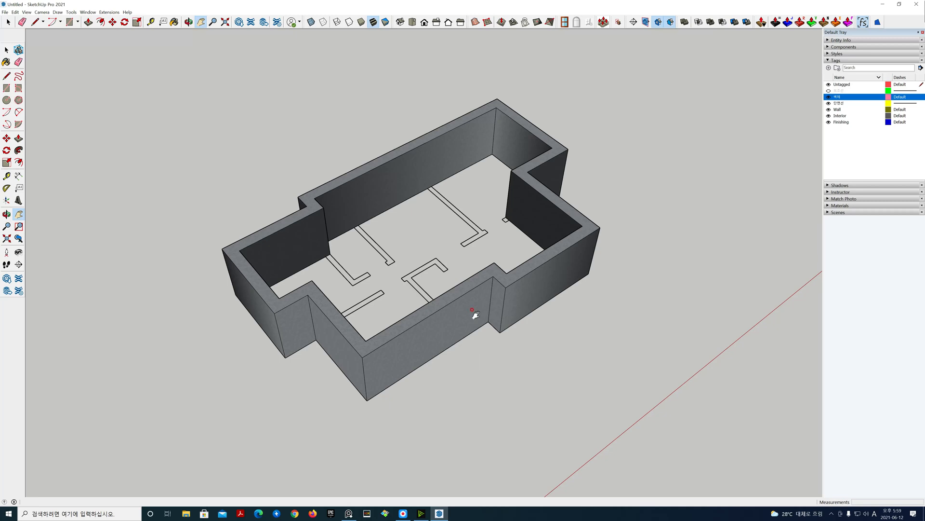
{"action": "key", "text": "o"}
{"action": "left_click_drag", "start_coordinate": [432, 224], "coordinate": [429, 265]}
{"action": "key", "text": "h"}
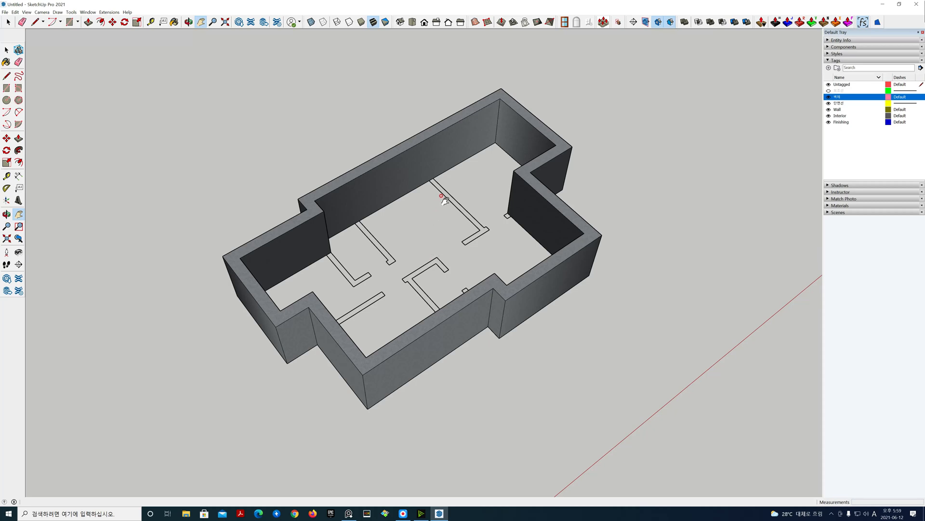
Step: Switch between top and isometric views and orbit, pan and zoom to inspect the wall layout
{"action": "left_click", "coordinate": [413, 22]}
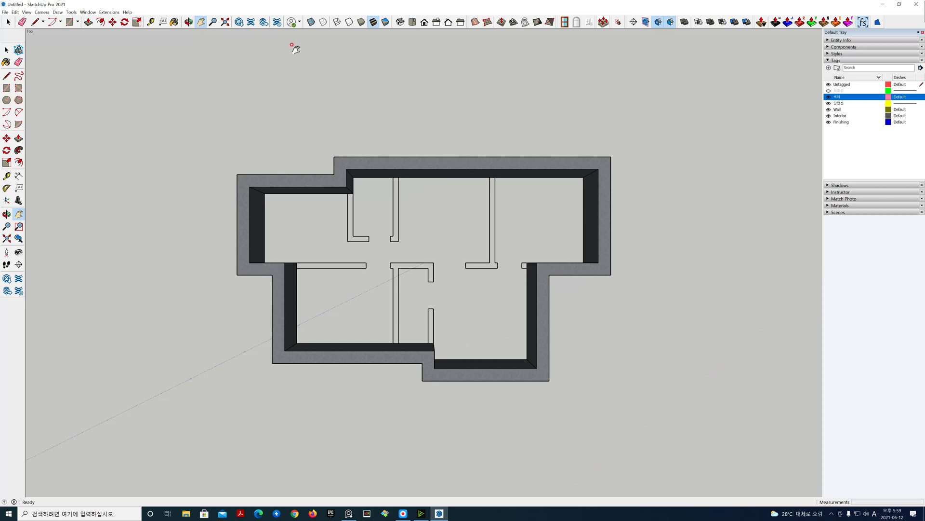
{"action": "left_click", "coordinate": [42, 12]}
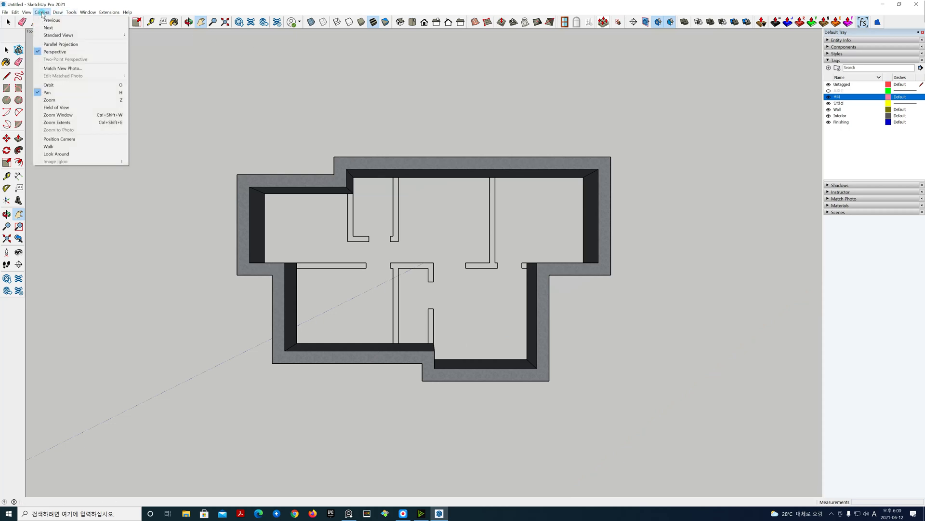
{"action": "left_click", "coordinate": [45, 44]}
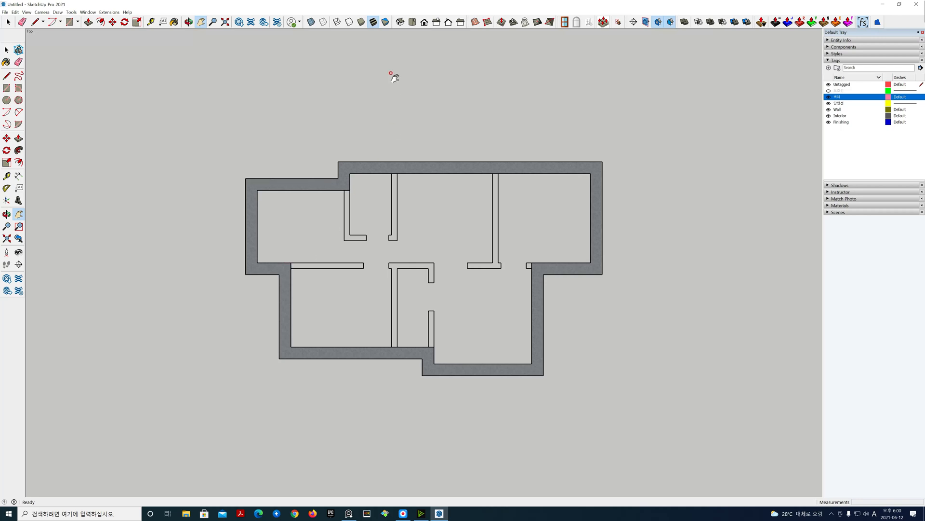
{"action": "left_click", "coordinate": [400, 21]}
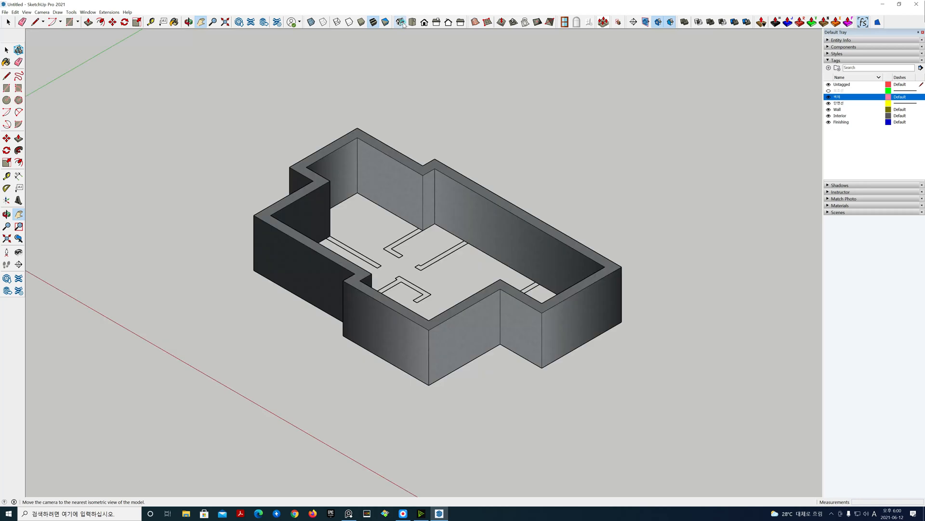
{"action": "left_click", "coordinate": [42, 12]}
{"action": "left_click", "coordinate": [50, 51]}
{"action": "middle_click_drag", "start_coordinate": [100, 100], "coordinate": [345, 279]}
{"action": "scroll", "coordinate": [344, 278], "scroll_direction": "up", "scroll_amount": 1}
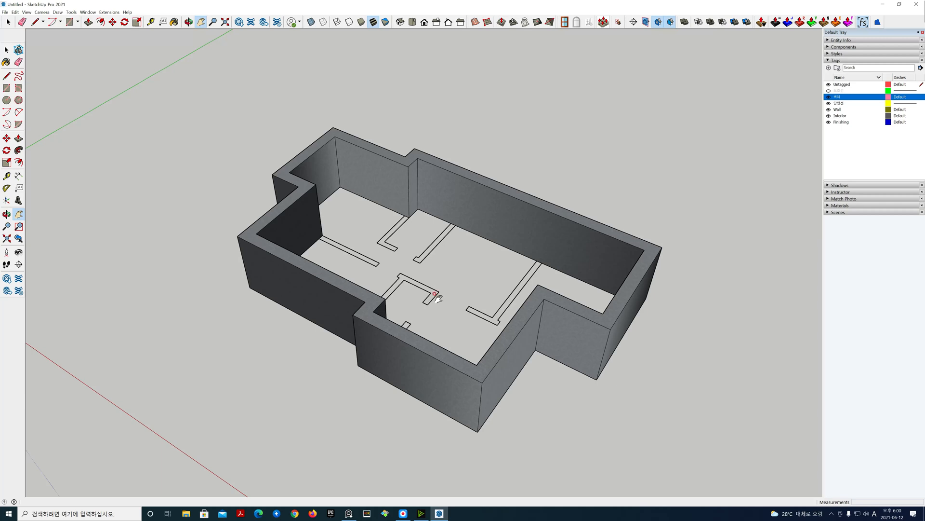
{"action": "middle_click_drag", "start_coordinate": [439, 298], "coordinate": [439, 376]}
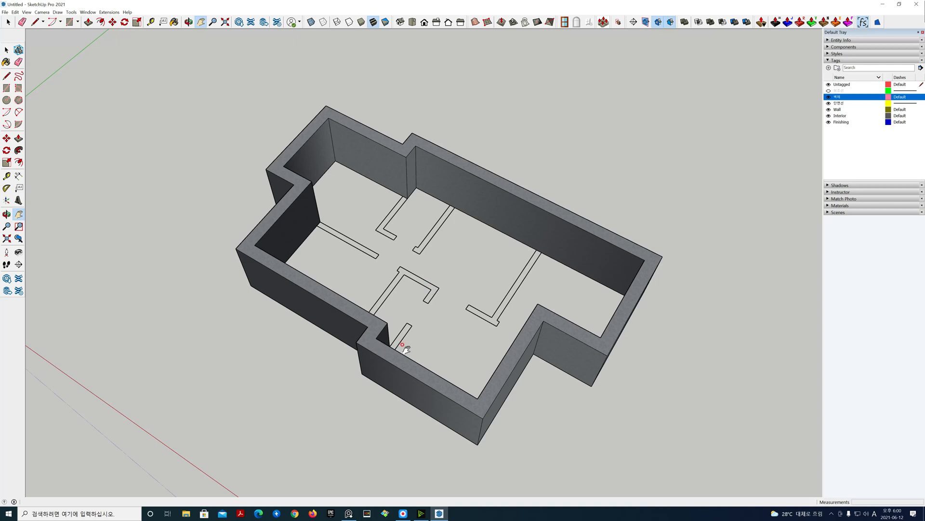
{"action": "middle_click_drag", "start_coordinate": [410, 343], "coordinate": [409, 345]}
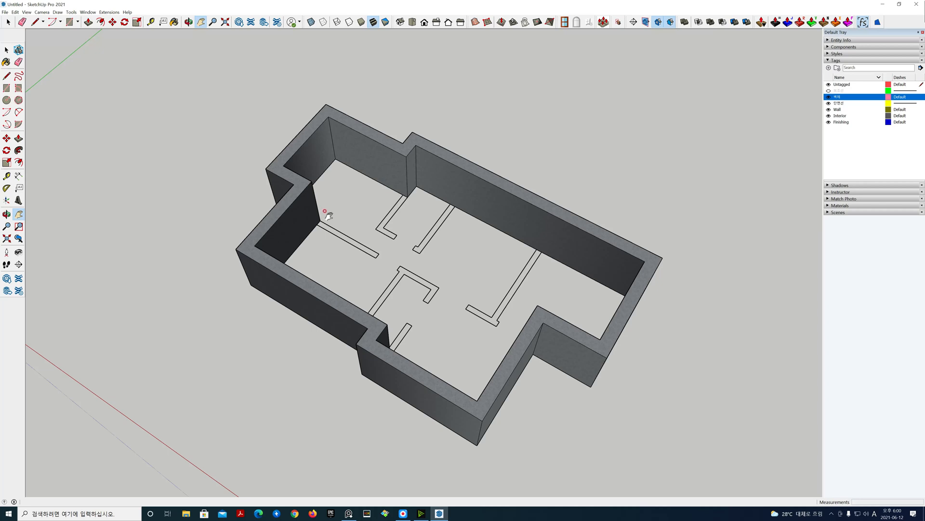
{"action": "middle_click_drag", "start_coordinate": [324, 209], "coordinate": [334, 274]}
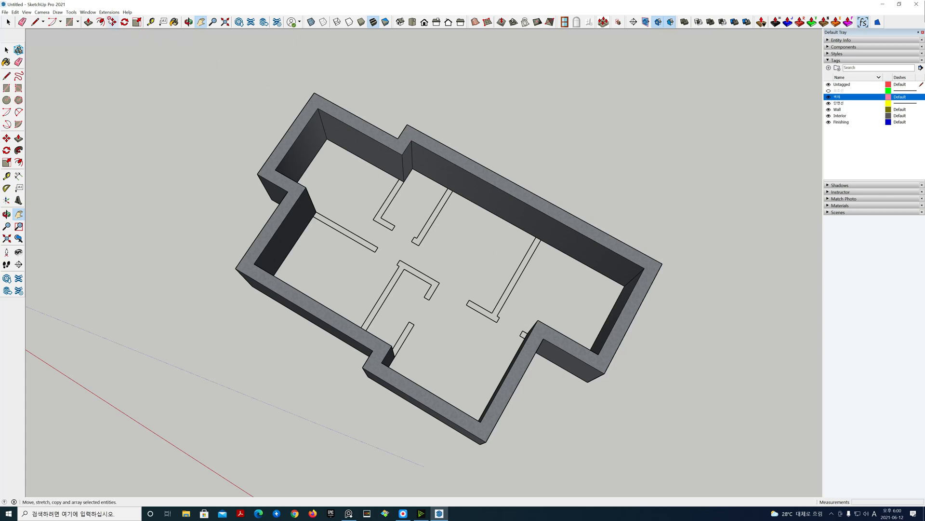
Step: Start MajWall again with the wall width set to 200
{"action": "left_click", "coordinate": [109, 12]}
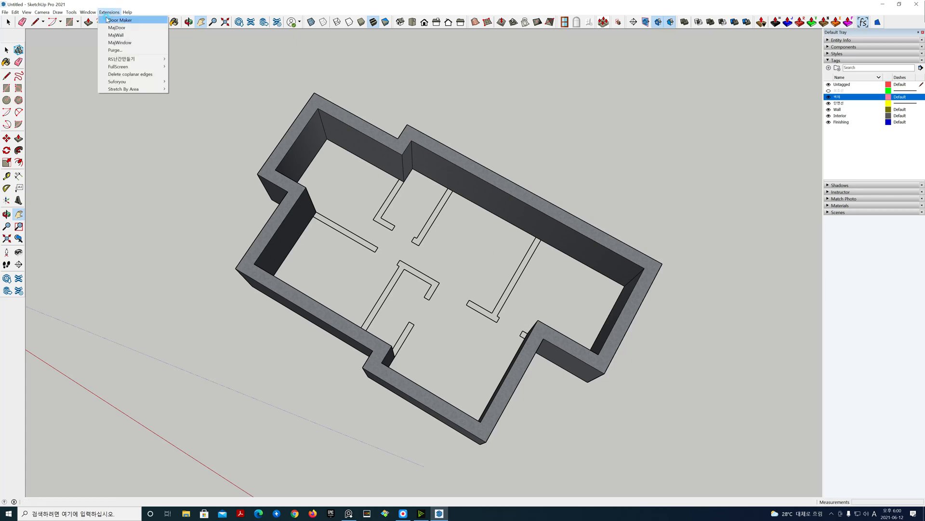
{"action": "left_click", "coordinate": [124, 37]}
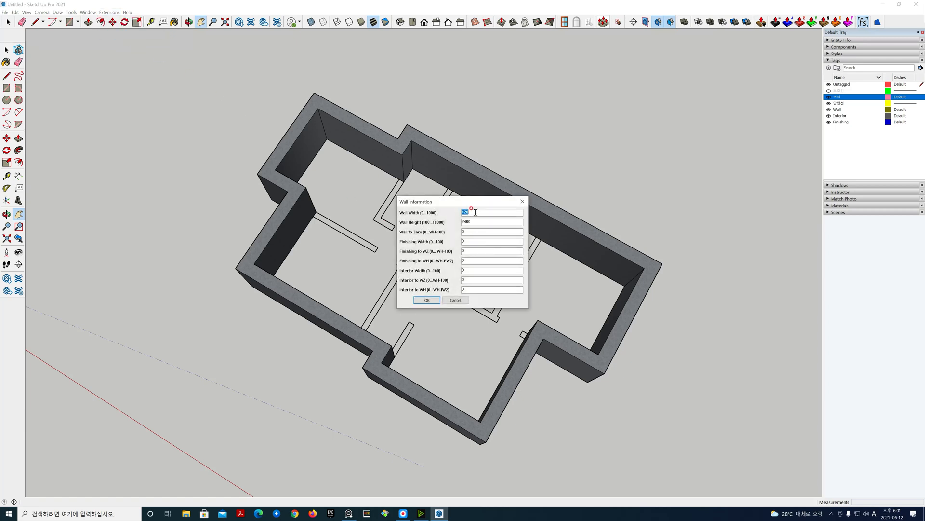
{"action": "type", "text": "200"}
{"action": "left_click", "coordinate": [427, 300]}
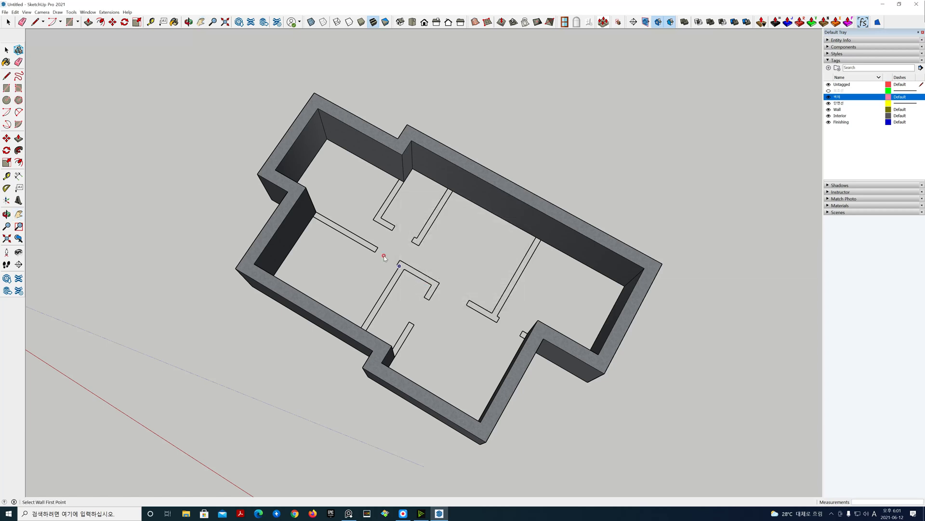
Step: Draw an interior wall along the plan's long central partition line from one outer wall to the other
{"action": "left_click", "coordinate": [316, 212]}
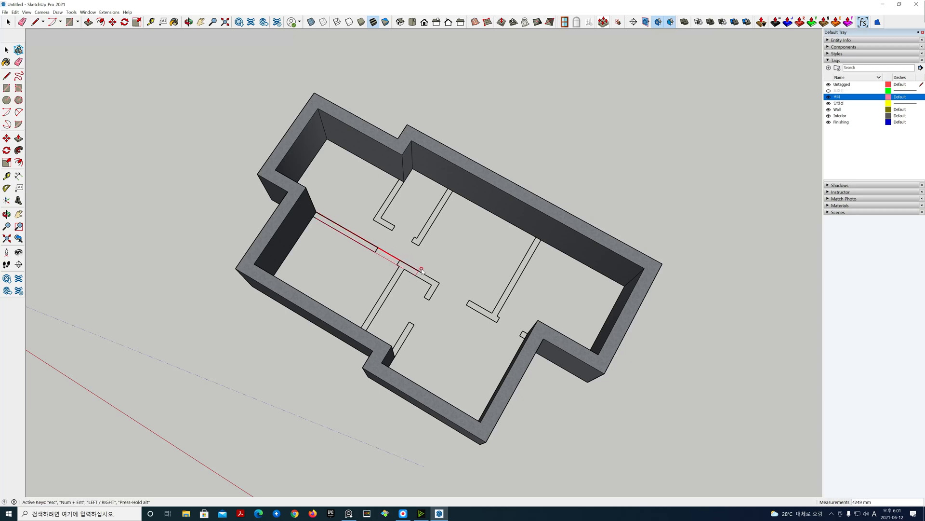
{"action": "middle_click_drag", "start_coordinate": [424, 264], "coordinate": [586, 296]}
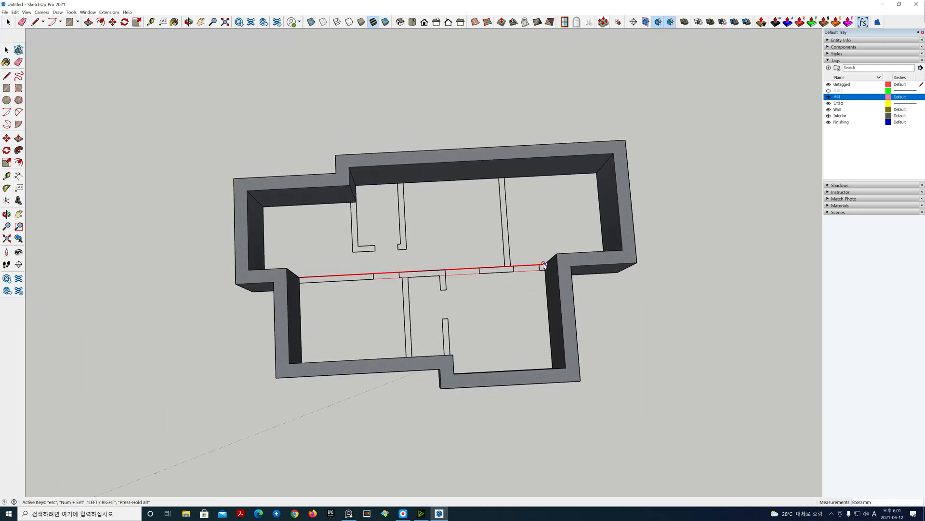
{"action": "left_click", "coordinate": [544, 265]}
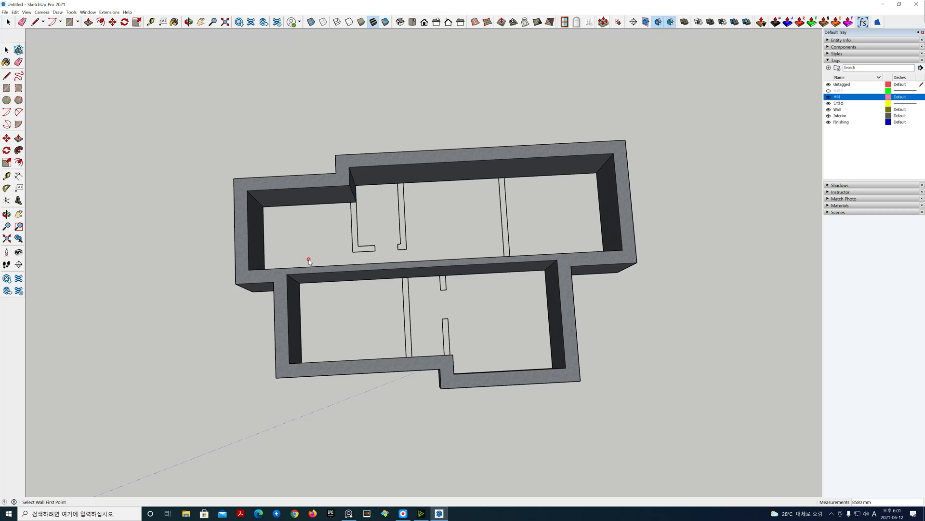
Step: Draw a short interior wall from the central wall to the outer wall across the right-hand part of the plan
{"action": "middle_click_drag", "start_coordinate": [341, 310], "coordinate": [116, 253]}
{"action": "middle_click_drag", "start_coordinate": [696, 305], "coordinate": [435, 332]}
{"action": "scroll", "coordinate": [430, 326], "scroll_direction": "up", "scroll_amount": 3}
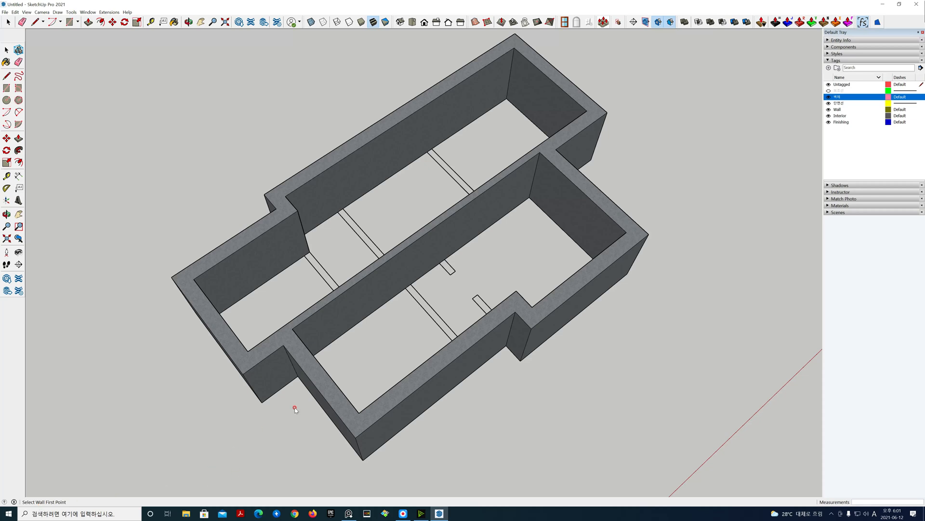
{"action": "left_click", "coordinate": [410, 285]}
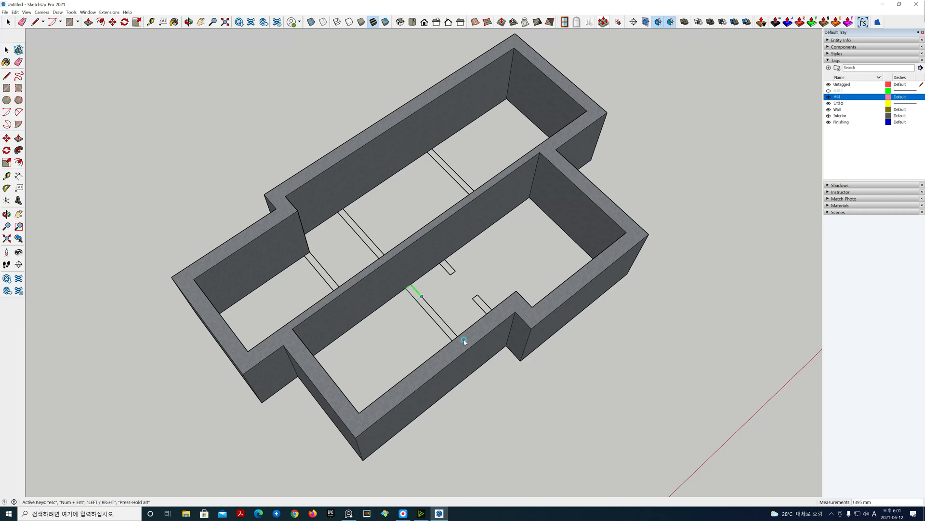
{"action": "middle_click_drag", "start_coordinate": [501, 382], "coordinate": [690, 319]}
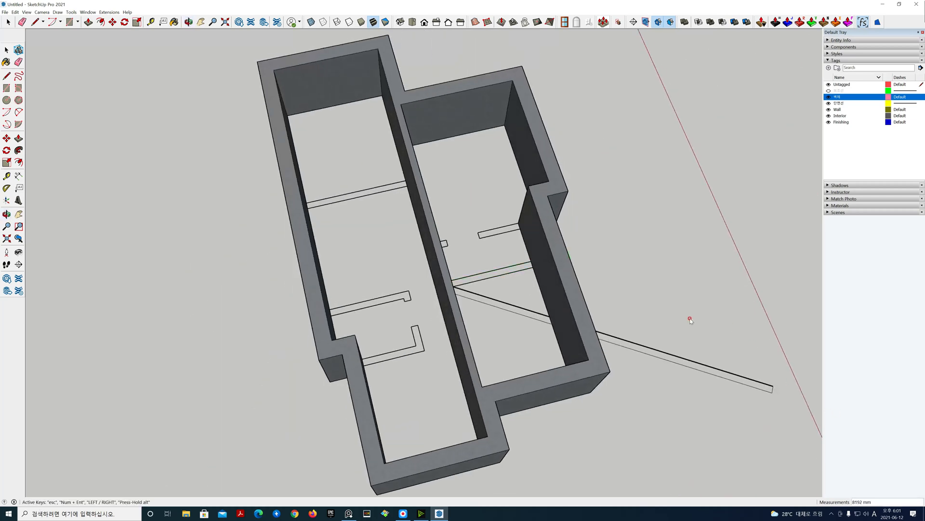
{"action": "left_click", "coordinate": [531, 262]}
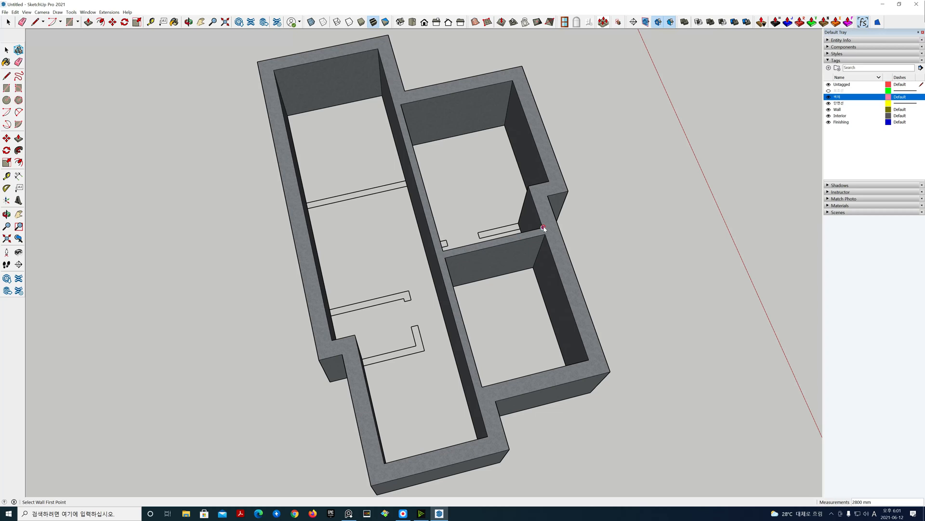
Step: Draw a second parallel interior wall beside the previous one to form a narrow room
{"action": "middle_click_drag", "start_coordinate": [624, 254], "coordinate": [419, 271]}
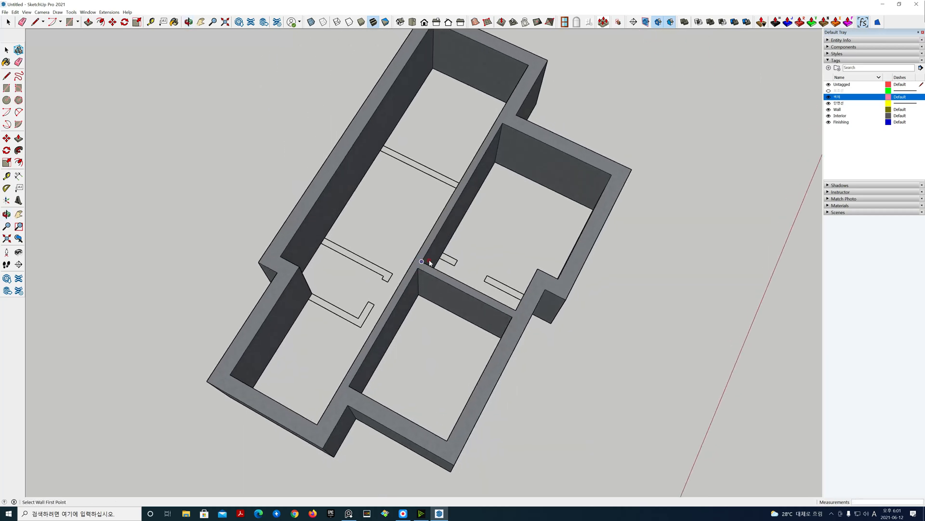
{"action": "middle_click_drag", "start_coordinate": [609, 396], "coordinate": [562, 398]}
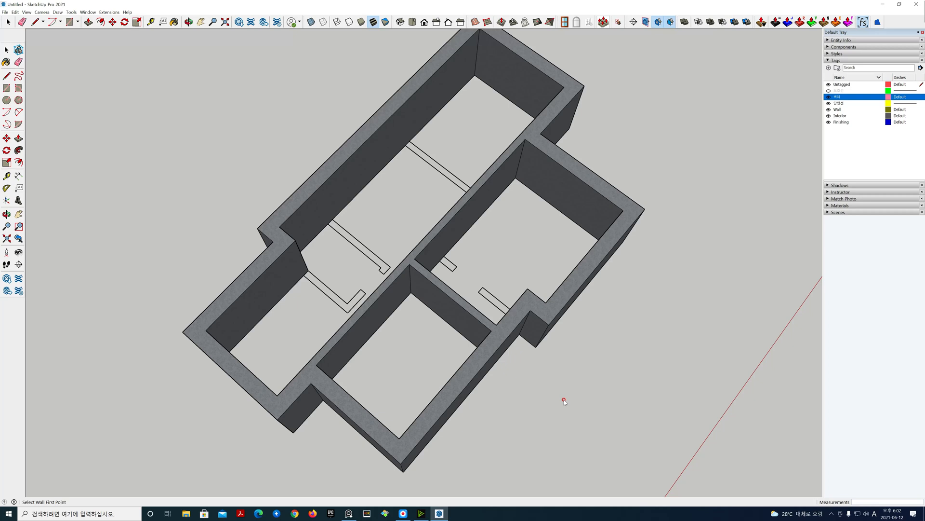
{"action": "middle_click_drag", "start_coordinate": [530, 268], "coordinate": [539, 276]}
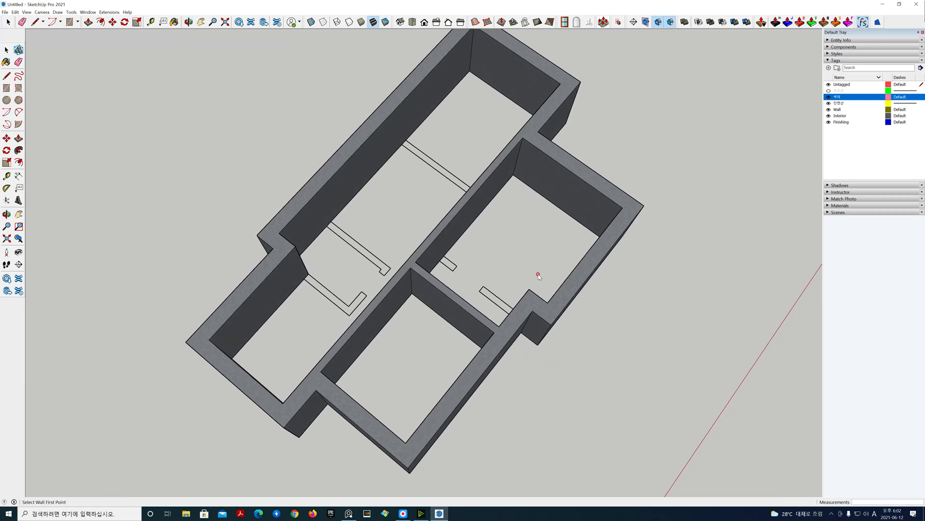
{"action": "left_click", "coordinate": [444, 257]}
{"action": "middle_click_drag", "start_coordinate": [445, 260], "coordinate": [729, 306]}
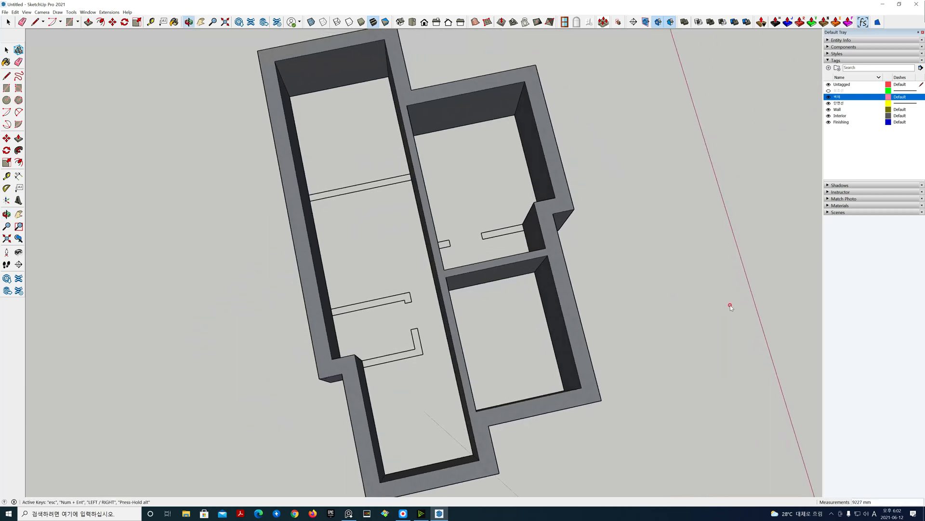
{"action": "left_click", "coordinate": [523, 226]}
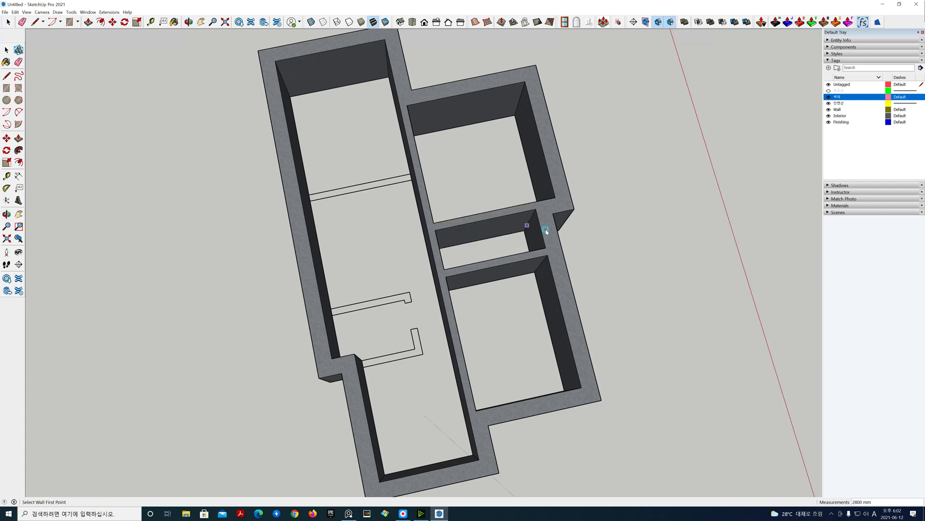
Step: Draw a three-segment interior wall enclosing the small room on the left side of the plan
{"action": "middle_click_drag", "start_coordinate": [389, 345], "coordinate": [200, 309]}
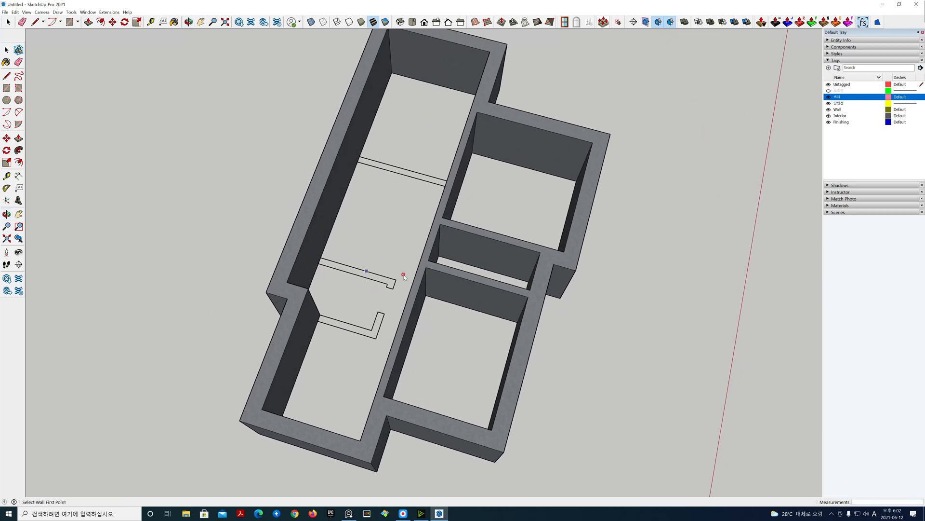
{"action": "right_click_drag", "start_coordinate": [924, 288], "coordinate": [811, 275]}
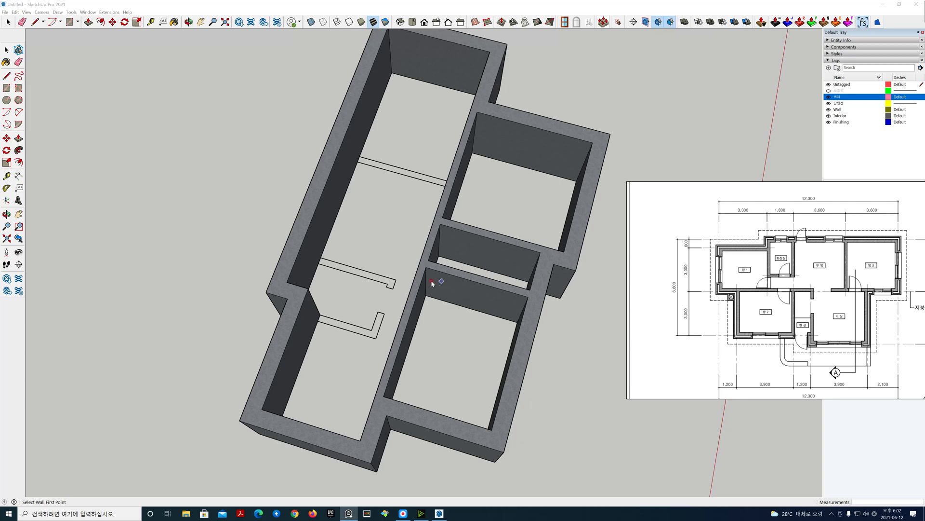
{"action": "middle_click_drag", "start_coordinate": [375, 259], "coordinate": [392, 265]}
{"action": "left_click", "coordinate": [319, 265]}
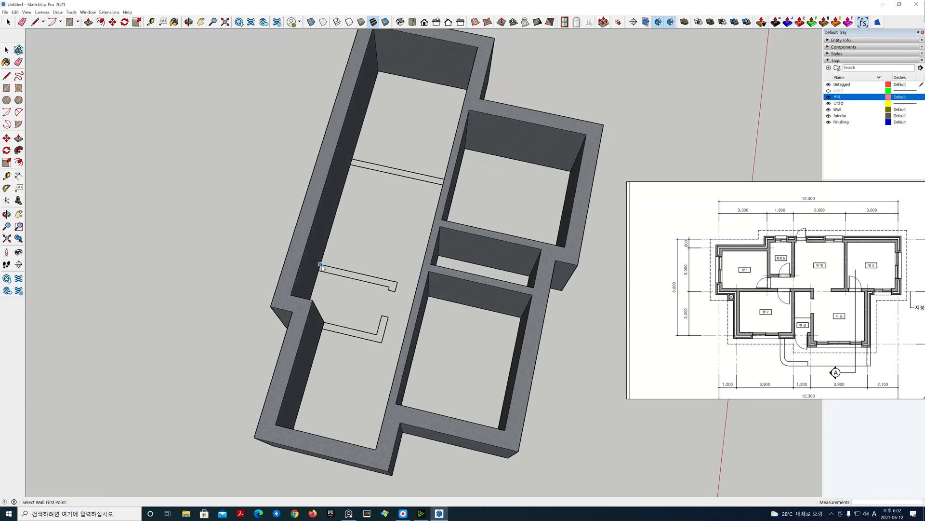
{"action": "left_click", "coordinate": [394, 283]}
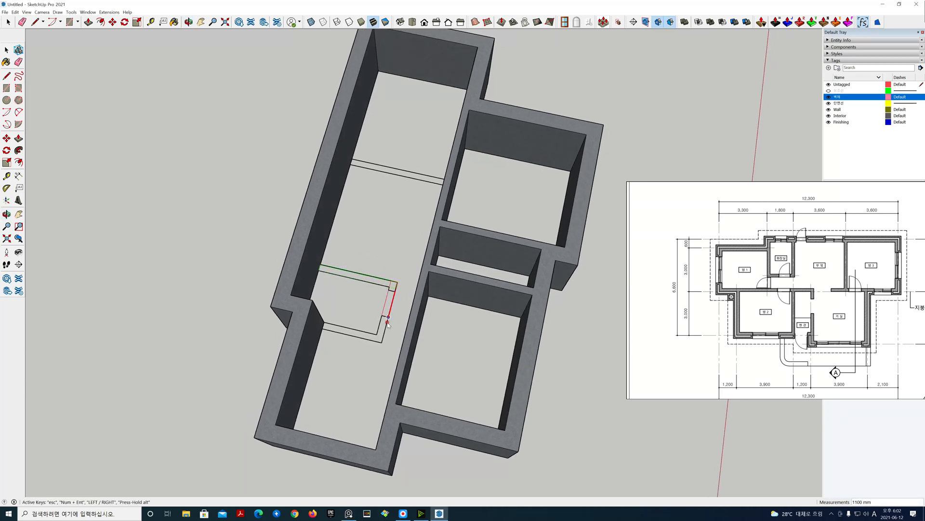
{"action": "left_click", "coordinate": [381, 342]}
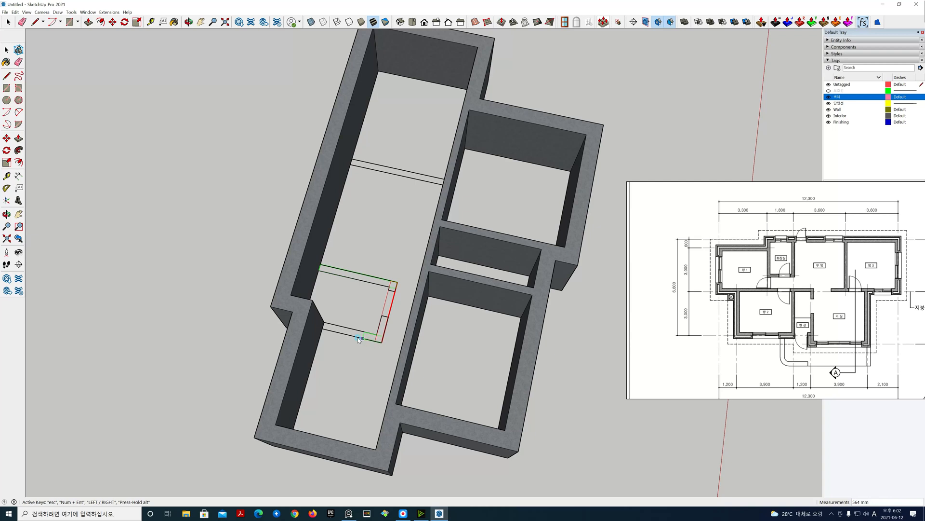
{"action": "left_click", "coordinate": [322, 329]}
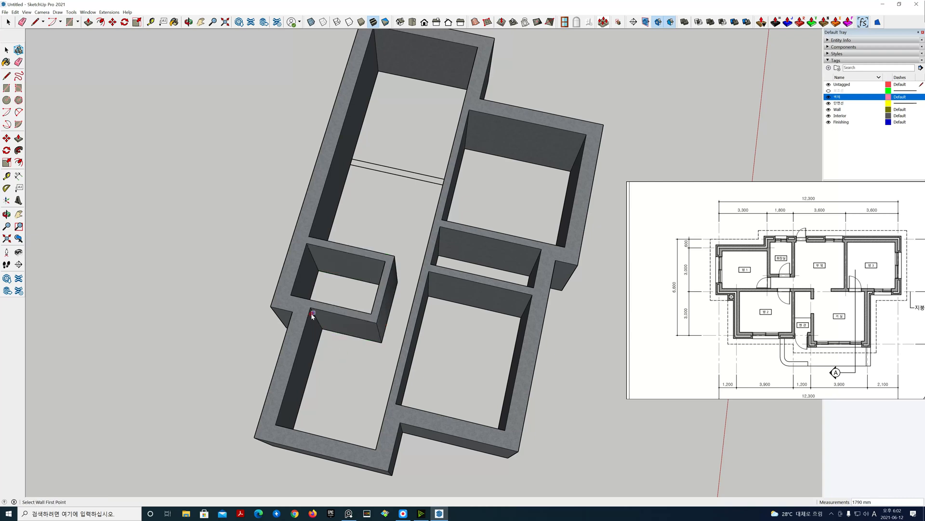
Step: Draw an interior wall across the upper-left long room from the outer wall to the central wall
{"action": "middle_click_drag", "start_coordinate": [295, 314], "coordinate": [378, 214]}
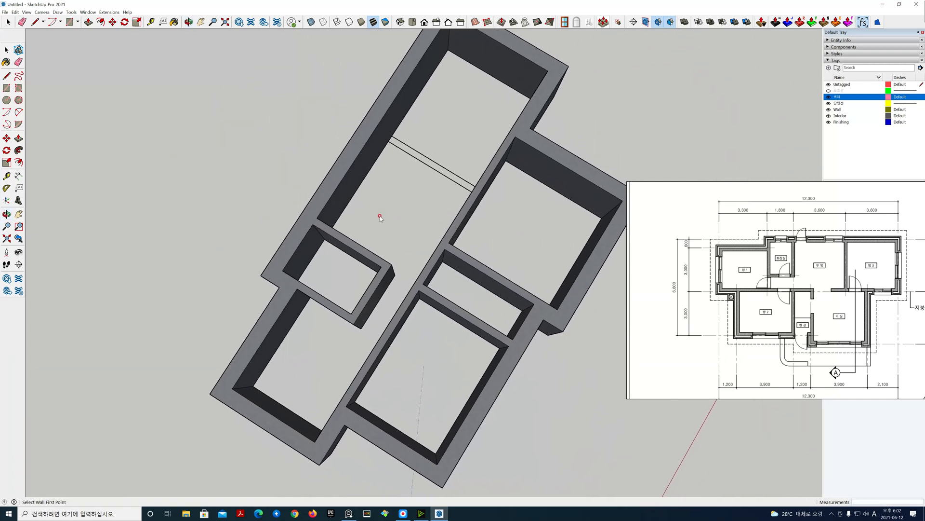
{"action": "left_click", "coordinate": [393, 137]}
{"action": "middle_click_drag", "start_coordinate": [470, 185], "coordinate": [824, 187]}
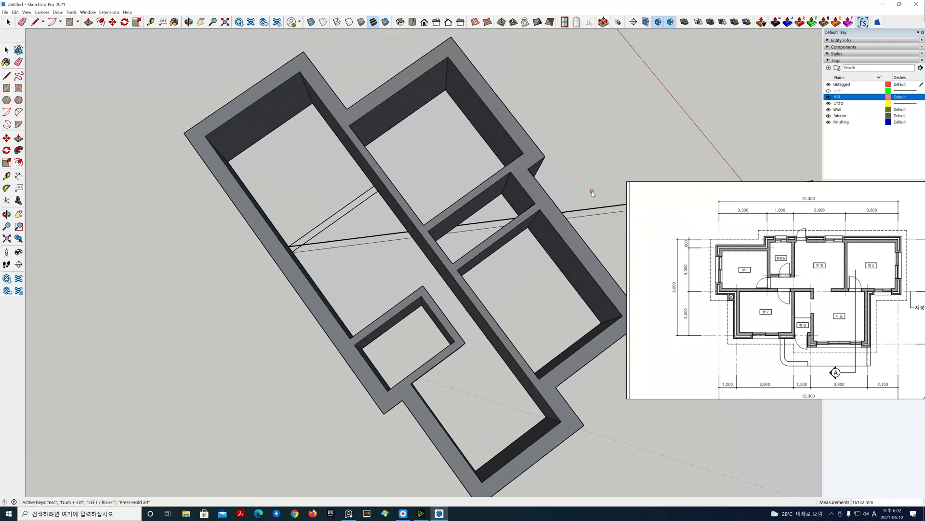
{"action": "left_click", "coordinate": [374, 186]}
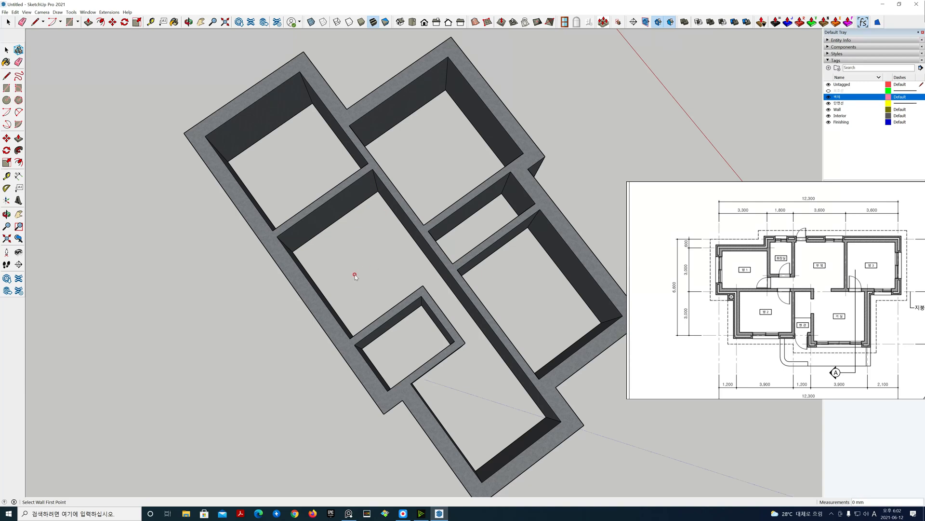
Step: Orbit, pan and zoom around the model to inspect the new interior walls
{"action": "key", "text": "o"}
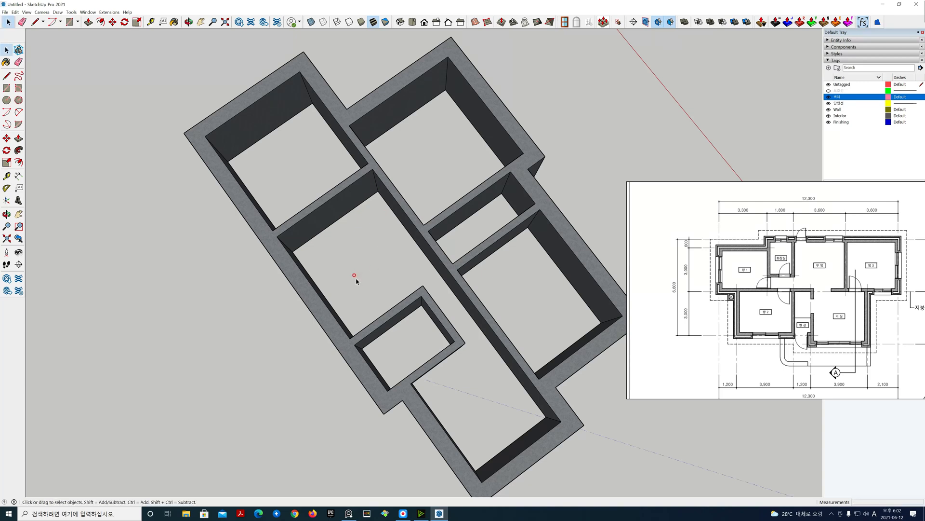
{"action": "middle_click_drag", "start_coordinate": [351, 279], "coordinate": [379, 198]}
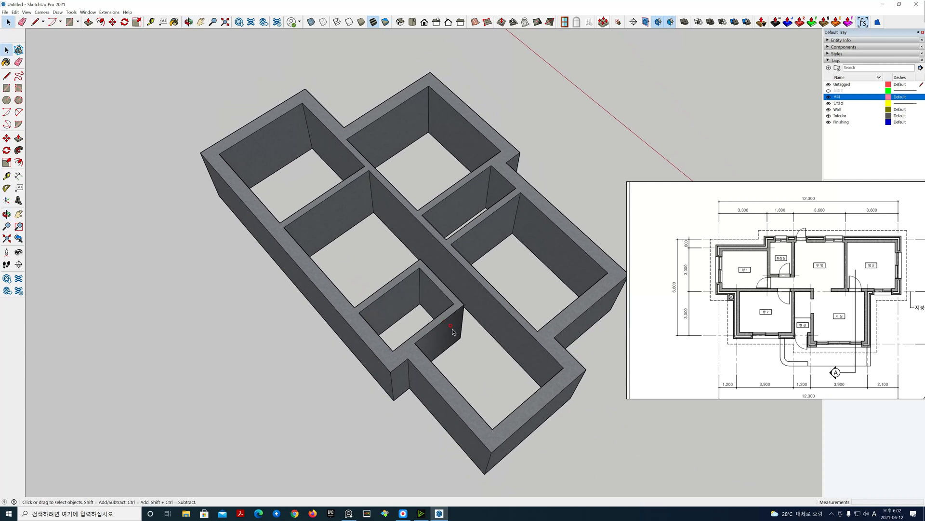
{"action": "middle_click_drag", "start_coordinate": [452, 329], "coordinate": [456, 275]}
{"action": "middle_click_drag", "start_coordinate": [637, 227], "coordinate": [340, 293]}
{"action": "scroll", "coordinate": [665, 296], "scroll_direction": "down", "scroll_amount": 1}
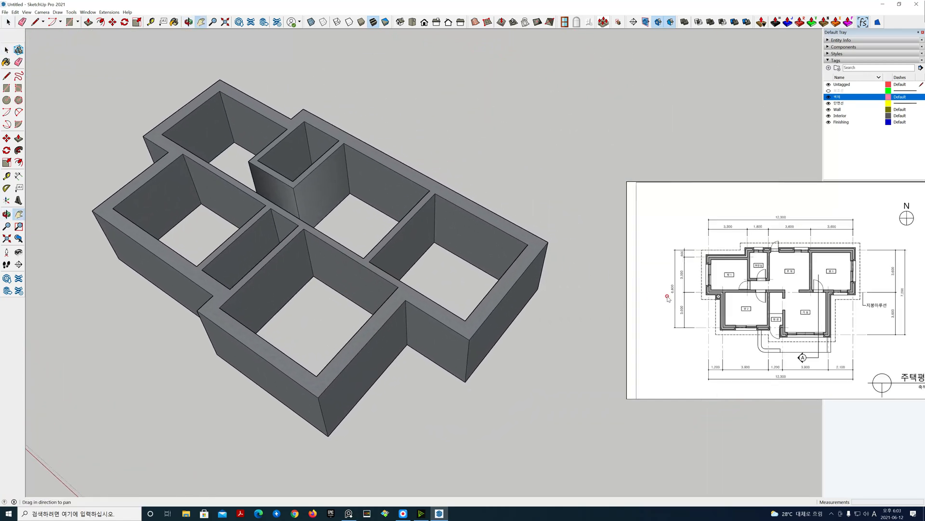
{"action": "scroll", "coordinate": [699, 298], "scroll_direction": "up", "scroll_amount": 1}
{"action": "left_click_drag", "start_coordinate": [711, 303], "coordinate": [683, 297]}
{"action": "scroll", "coordinate": [444, 291], "scroll_direction": "down", "scroll_amount": 1}
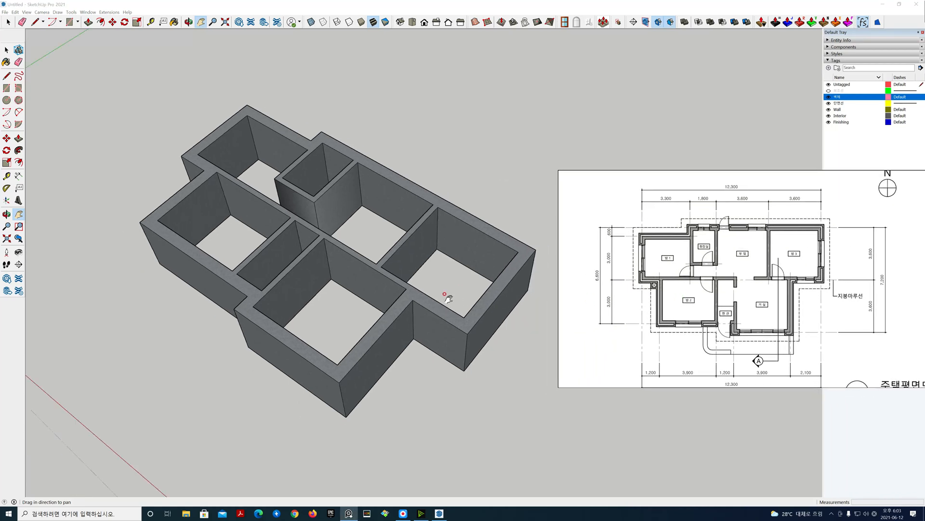
{"action": "middle_click_drag", "start_coordinate": [418, 279], "coordinate": [376, 292], "text": "shift"}
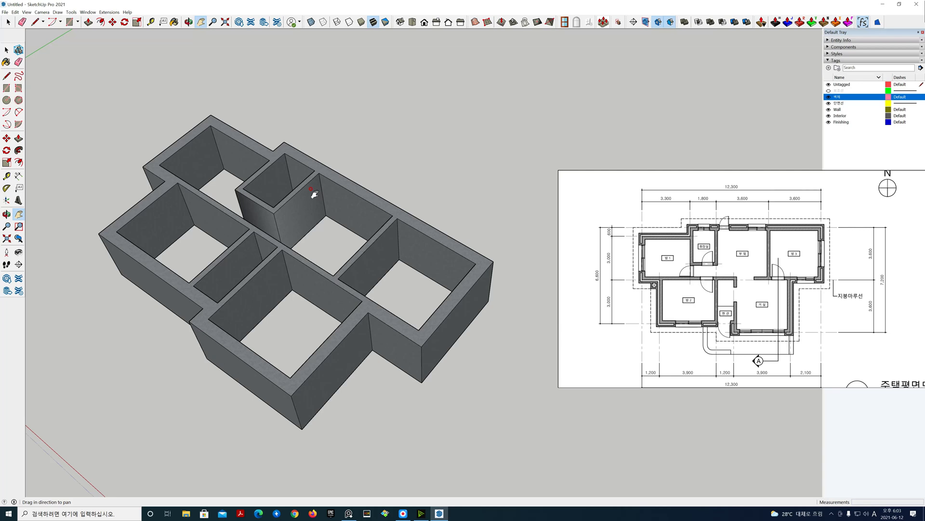
{"action": "key", "text": "o"}
{"action": "left_click_drag", "start_coordinate": [274, 316], "coordinate": [528, 312]}
{"action": "middle_click_drag", "start_coordinate": [527, 312], "coordinate": [553, 325]}
{"action": "left_click_drag", "start_coordinate": [443, 370], "coordinate": [419, 291]}
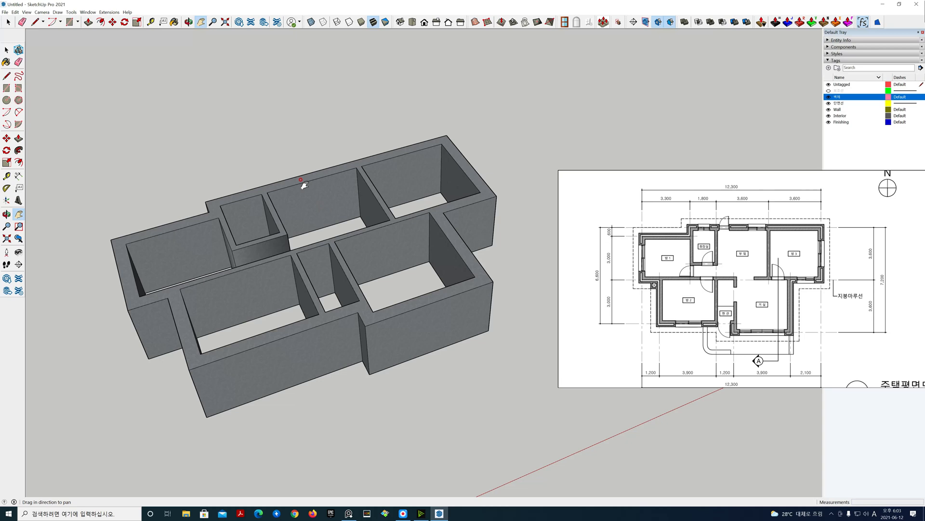
Step: Measure the height of an exterior wall corner with the Tape Measure tool
{"action": "left_click", "coordinate": [108, 13]}
{"action": "left_click_drag", "start_coordinate": [355, 413], "coordinate": [372, 380]}
{"action": "key", "text": "space"}
{"action": "key", "text": "t"}
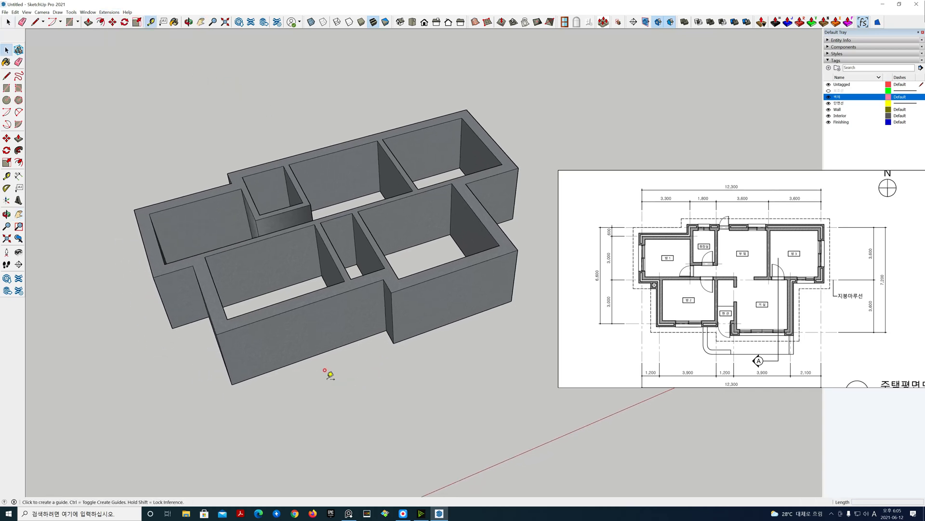
{"action": "middle_click_drag", "start_coordinate": [258, 382], "coordinate": [313, 365]}
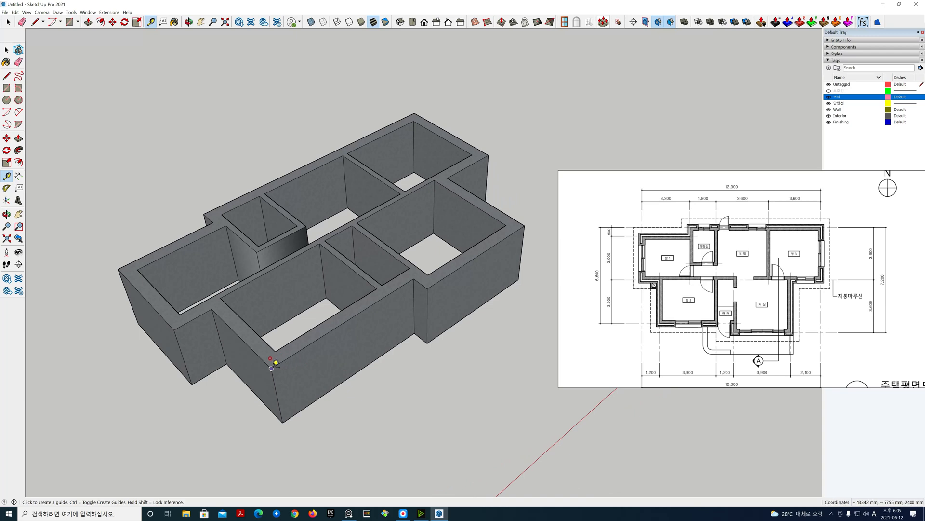
{"action": "left_click", "coordinate": [271, 368]}
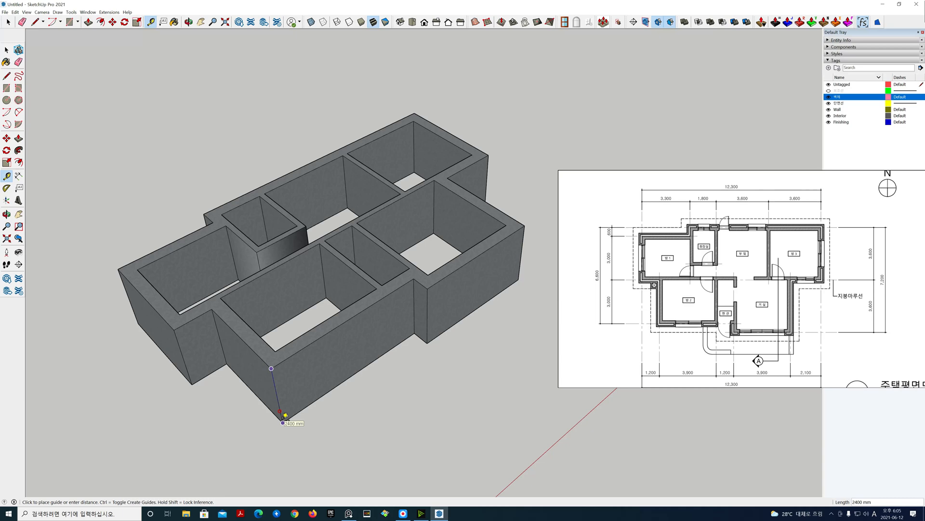
{"action": "key", "text": "space"}
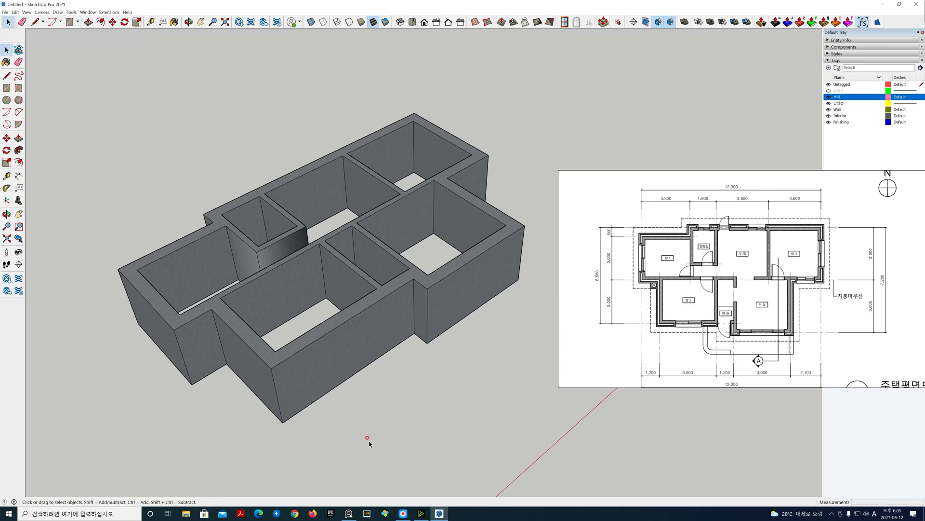
{"action": "scroll", "coordinate": [374, 370], "scroll_direction": "up", "scroll_amount": 1}
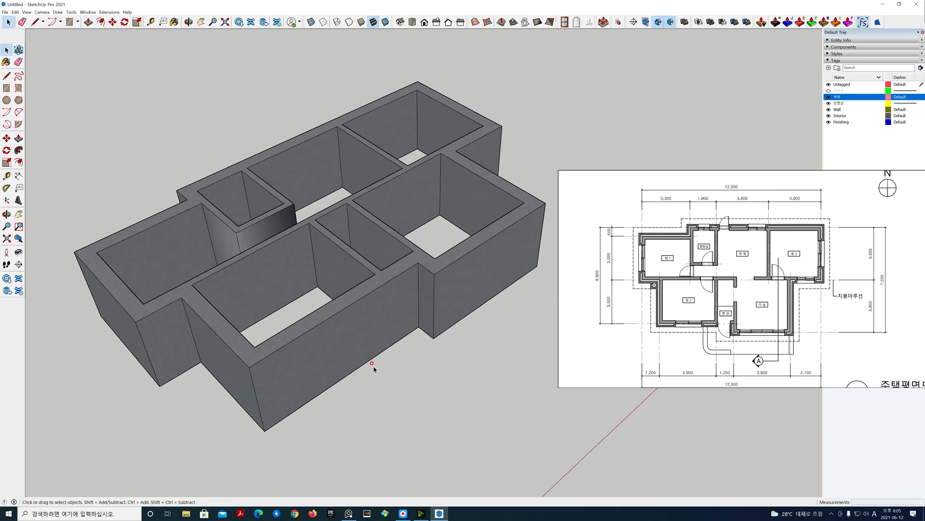
Step: Enter the wall group and push/pull its top face up by 100 mm
{"action": "left_click", "coordinate": [336, 312]}
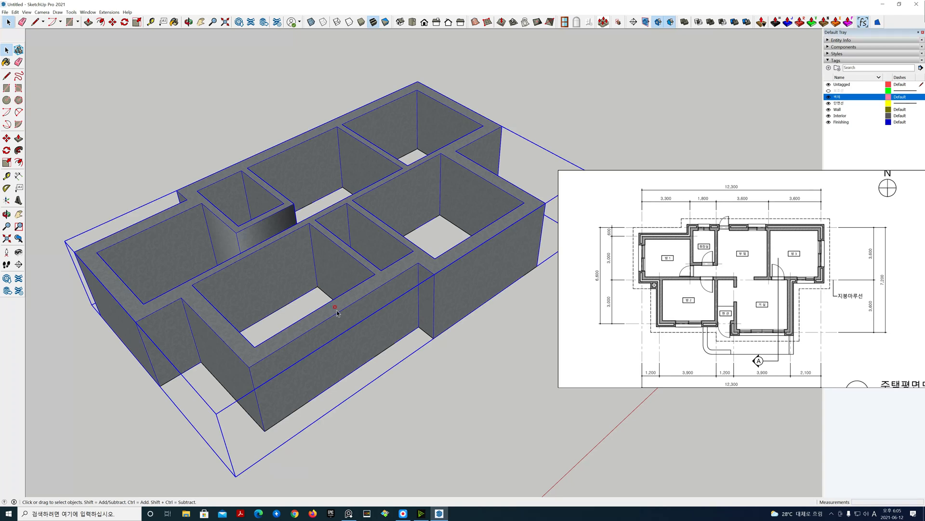
{"action": "left_click", "coordinate": [830, 47]}
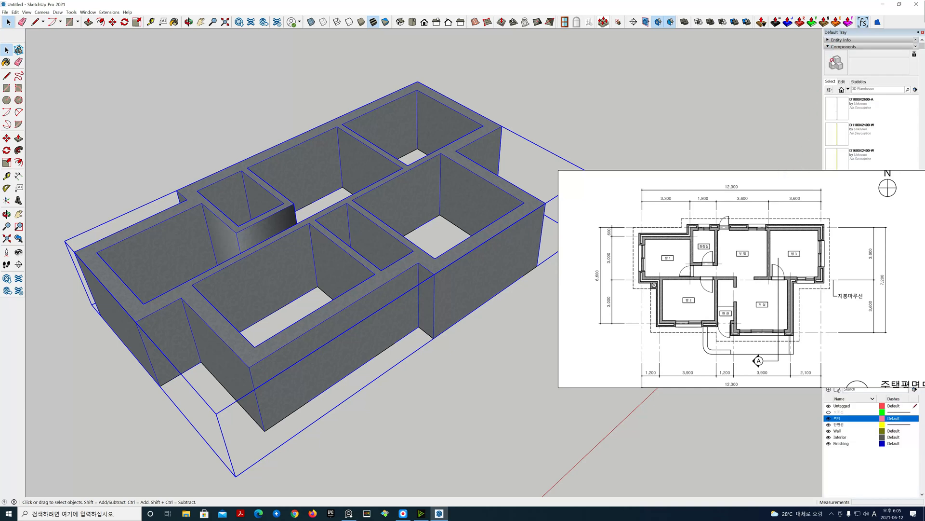
{"action": "left_click", "coordinate": [828, 47]}
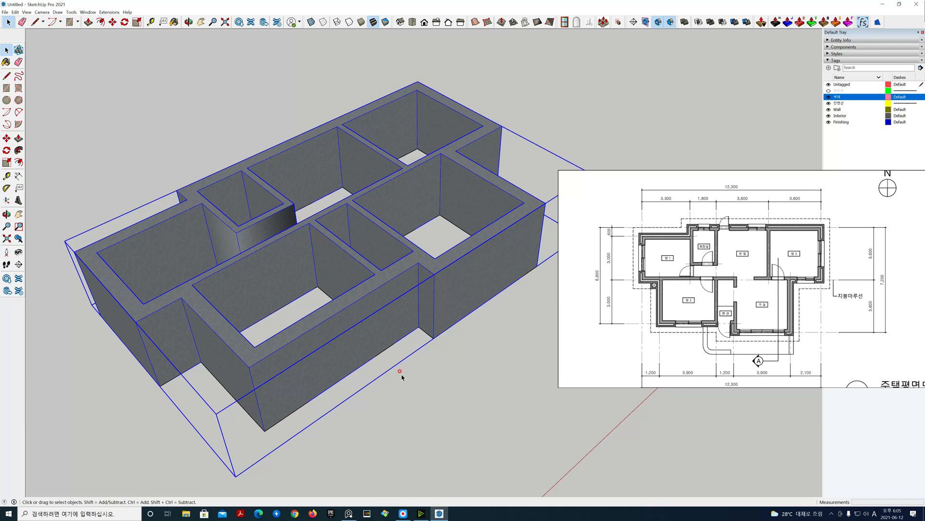
{"action": "scroll", "coordinate": [422, 369], "scroll_direction": "up", "scroll_amount": 2}
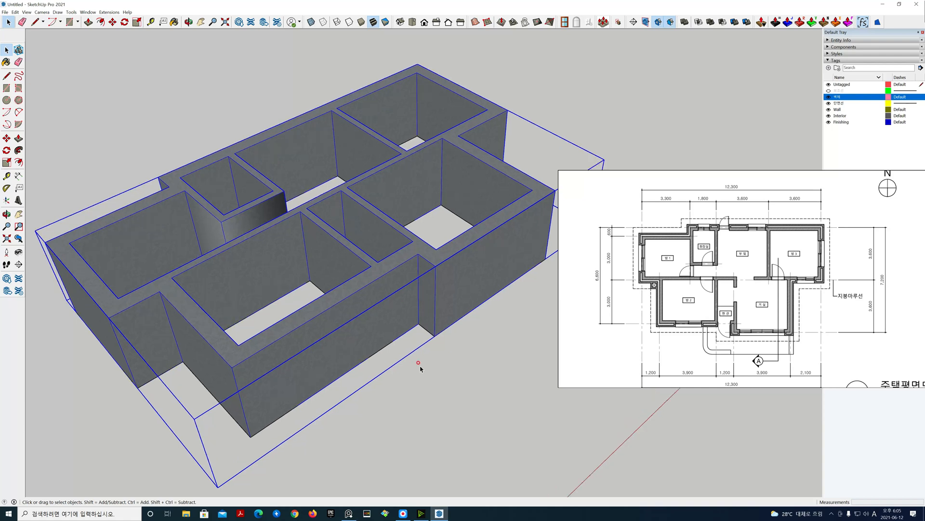
{"action": "double_click", "coordinate": [360, 271]}
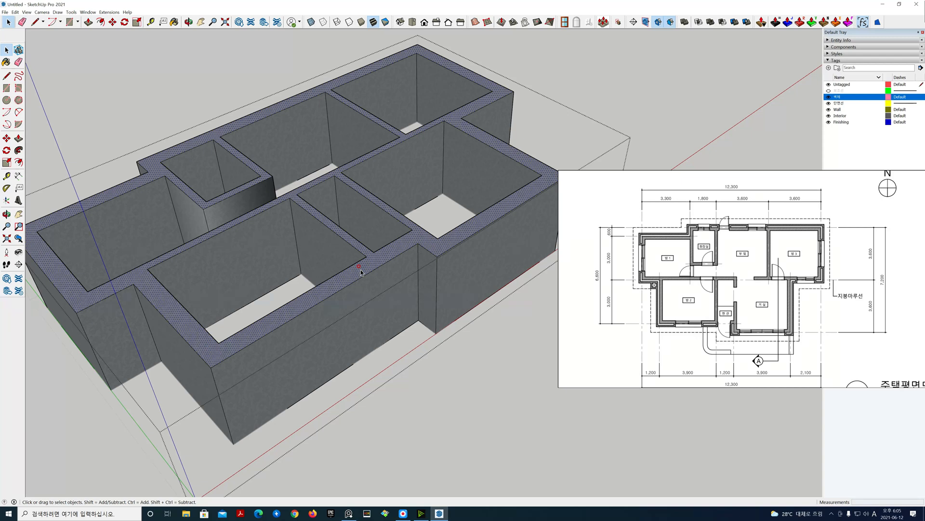
{"action": "key", "text": "p"}
{"action": "left_click_drag", "start_coordinate": [361, 272], "coordinate": [354, 249]}
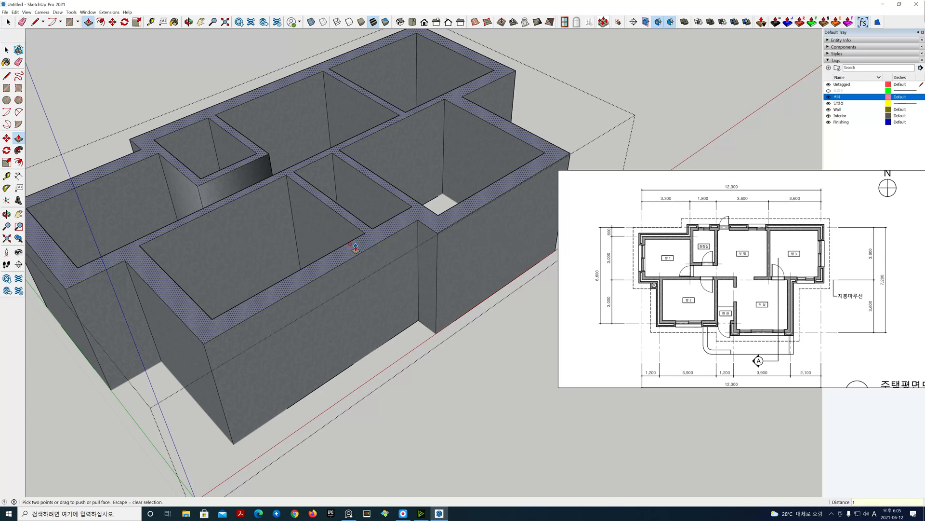
{"action": "key", "text": "Return"}
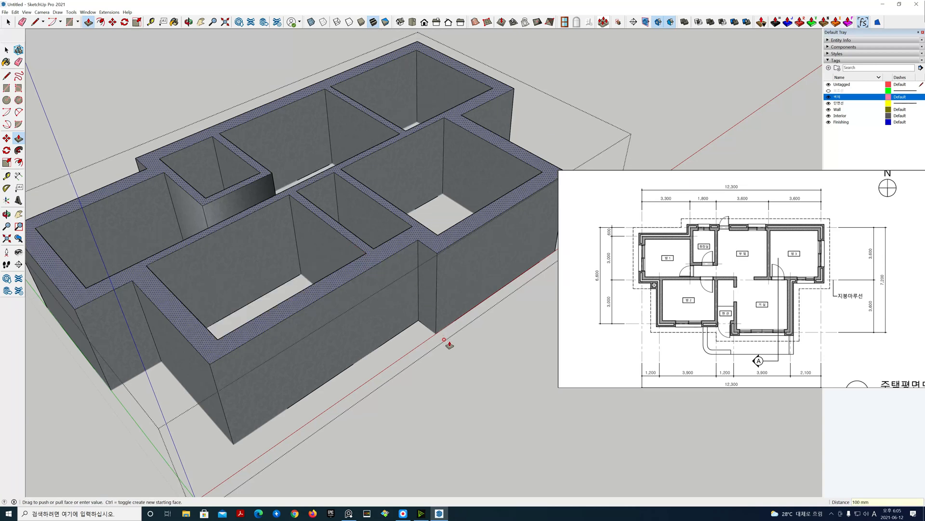
{"action": "key", "text": "space"}
{"action": "left_click", "coordinate": [424, 376]}
{"action": "scroll", "coordinate": [424, 376], "scroll_direction": "down", "scroll_amount": 3}
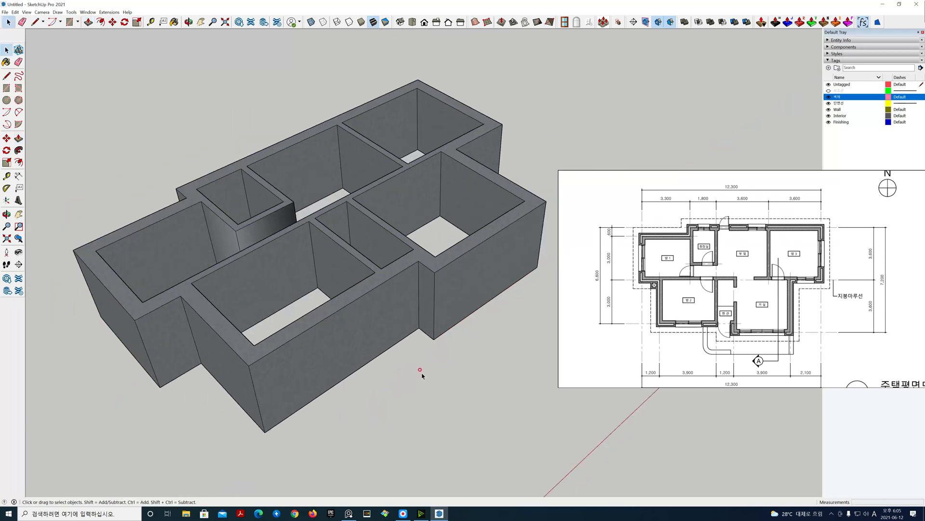
Step: Measure the exterior wall's height again with the Tape Measure tool
{"action": "key", "text": "t"}
{"action": "left_click", "coordinate": [276, 367]}
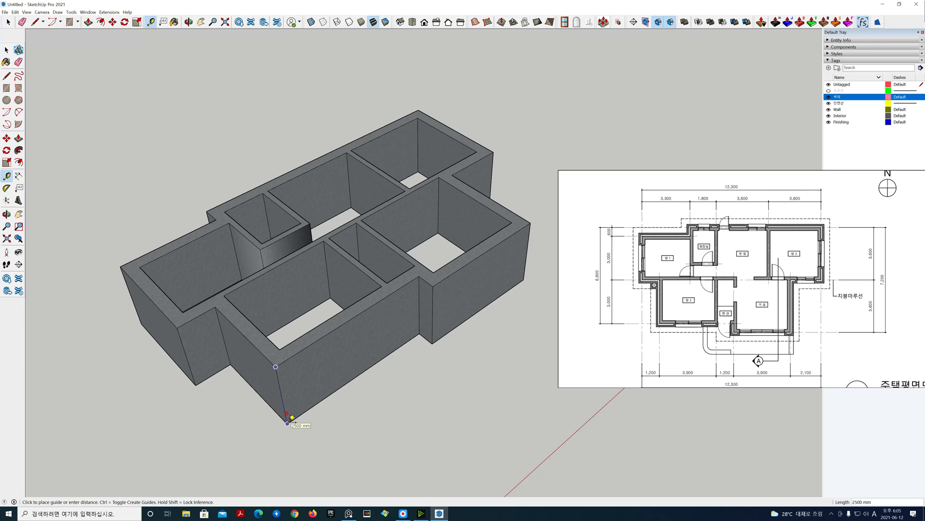
{"action": "key", "text": "space"}
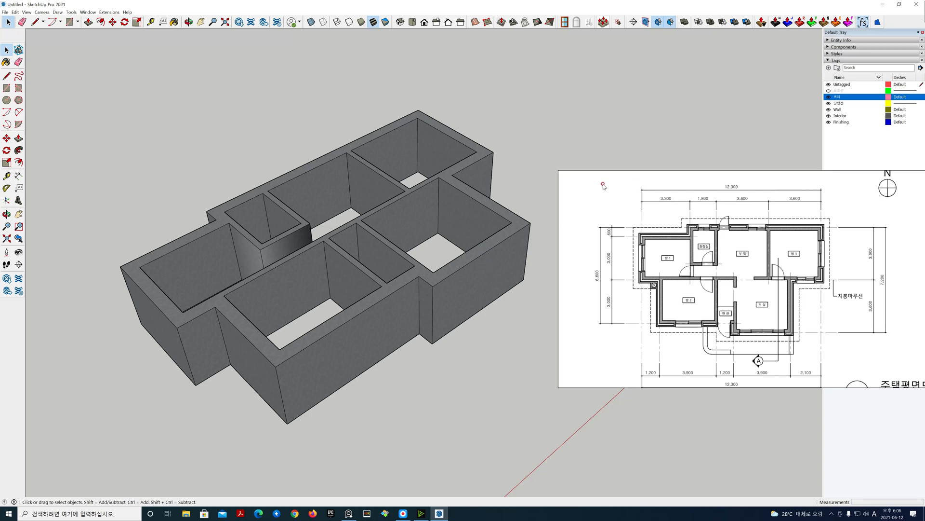
Step: Move the floor-plan image aside and delete the entire group of walls
{"action": "left_click_drag", "start_coordinate": [603, 185], "coordinate": [919, 184]}
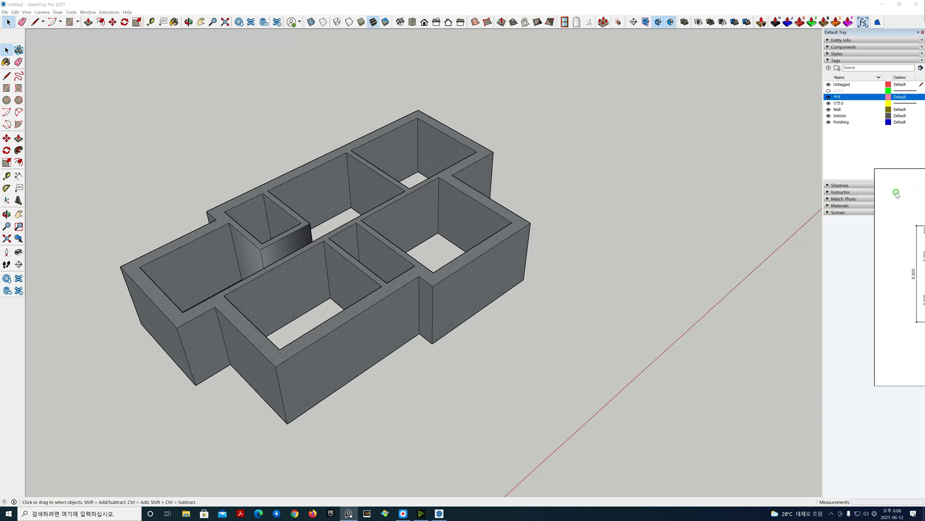
{"action": "left_click", "coordinate": [481, 271]}
{"action": "key", "text": "Delete"}
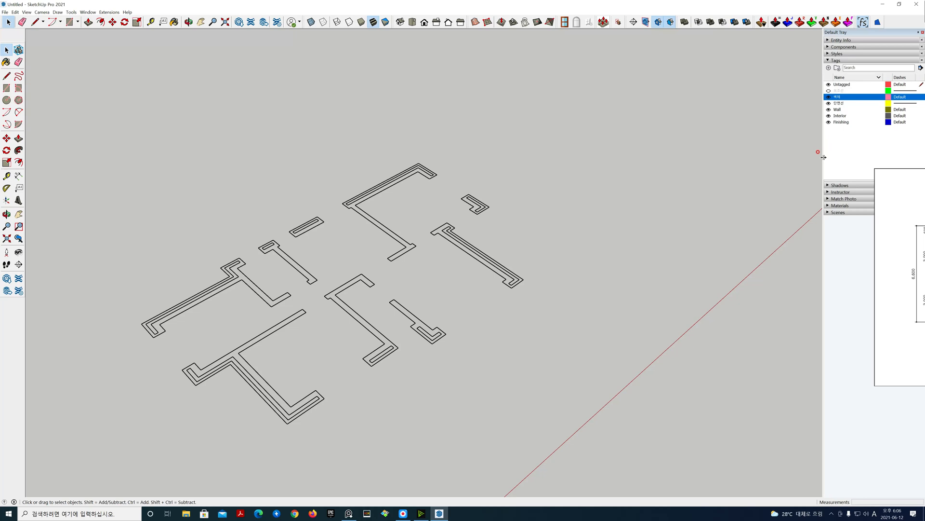
Step: Delete the Wall, Interior and Finishing tags and make the 벽체 tag the active one
{"action": "right_click_drag", "start_coordinate": [890, 182], "coordinate": [924, 180]}
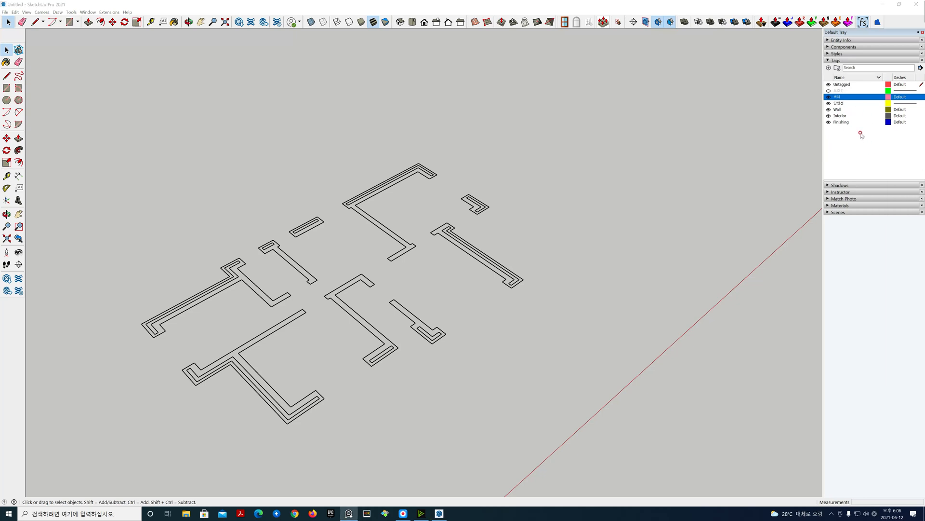
{"action": "left_click", "coordinate": [839, 109]}
{"action": "left_click", "coordinate": [844, 123], "text": "shift"}
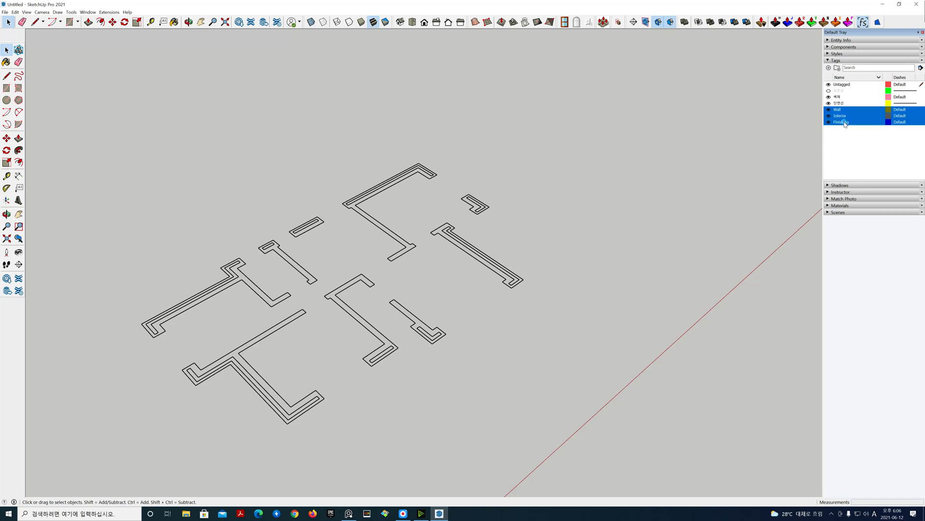
{"action": "right_click", "coordinate": [845, 124]}
{"action": "left_click", "coordinate": [856, 135]}
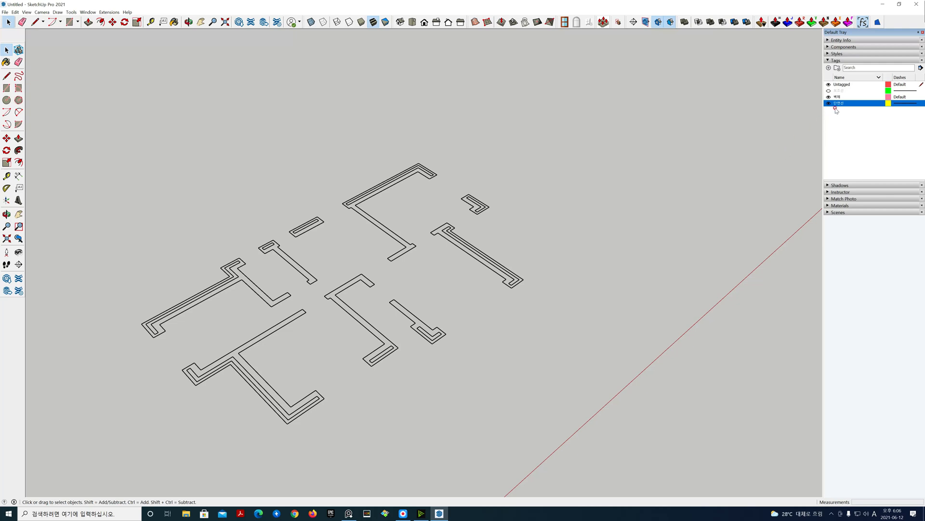
{"action": "left_click", "coordinate": [918, 97]}
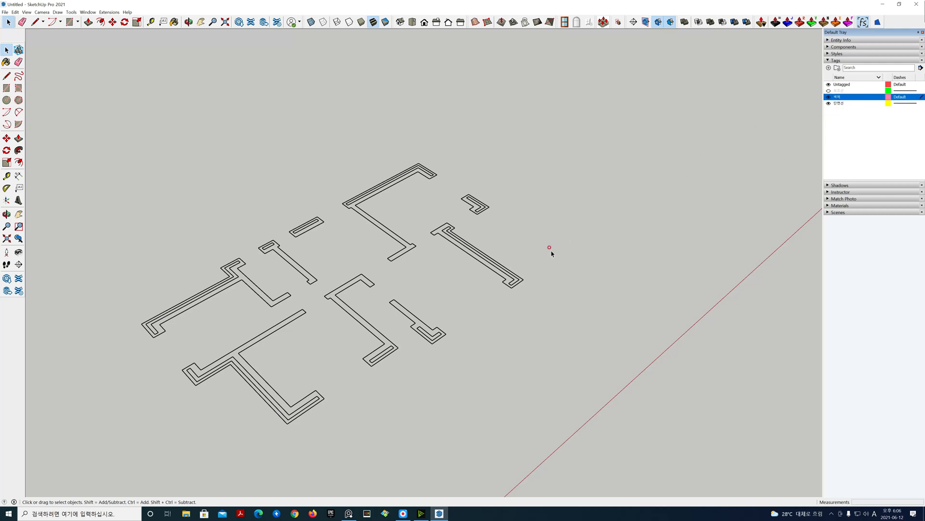
Step: In a top parallel-projection view, launch MajWall and set the wall height to 2500 mm
{"action": "key", "text": "h"}
{"action": "left_click_drag", "start_coordinate": [470, 264], "coordinate": [537, 240]}
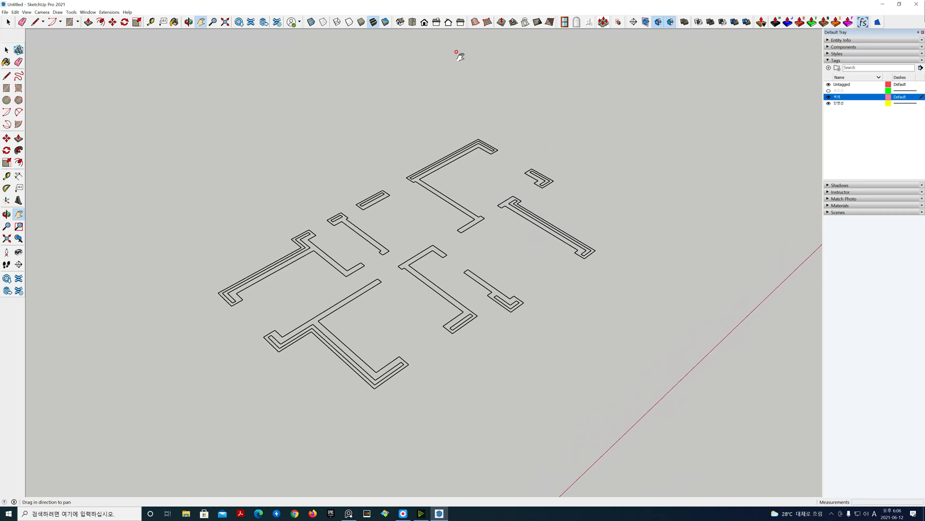
{"action": "left_click", "coordinate": [413, 23]}
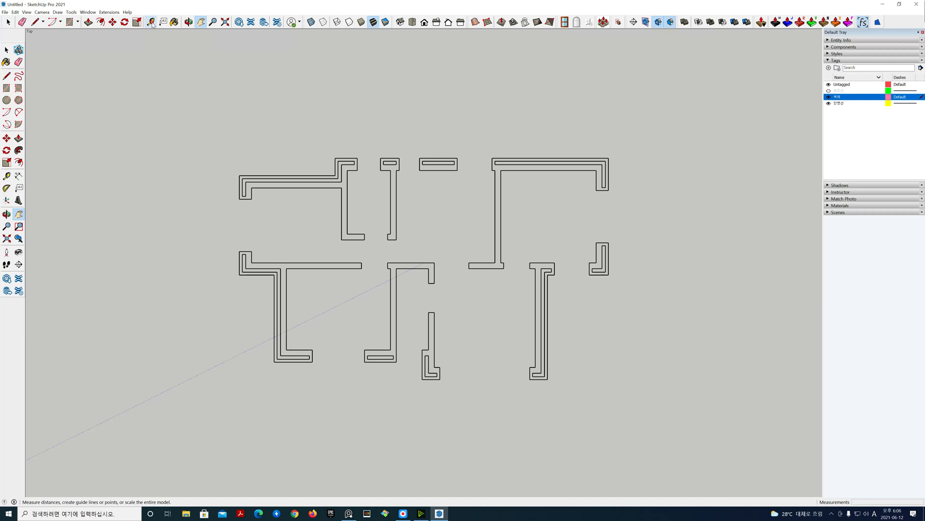
{"action": "left_click", "coordinate": [42, 12]}
{"action": "left_click", "coordinate": [56, 44]}
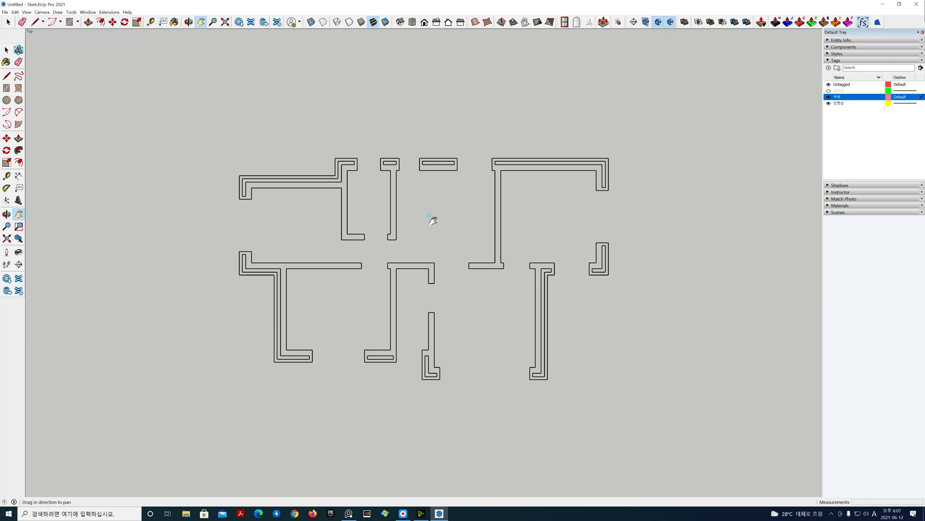
{"action": "left_click_drag", "start_coordinate": [433, 220], "coordinate": [418, 215]}
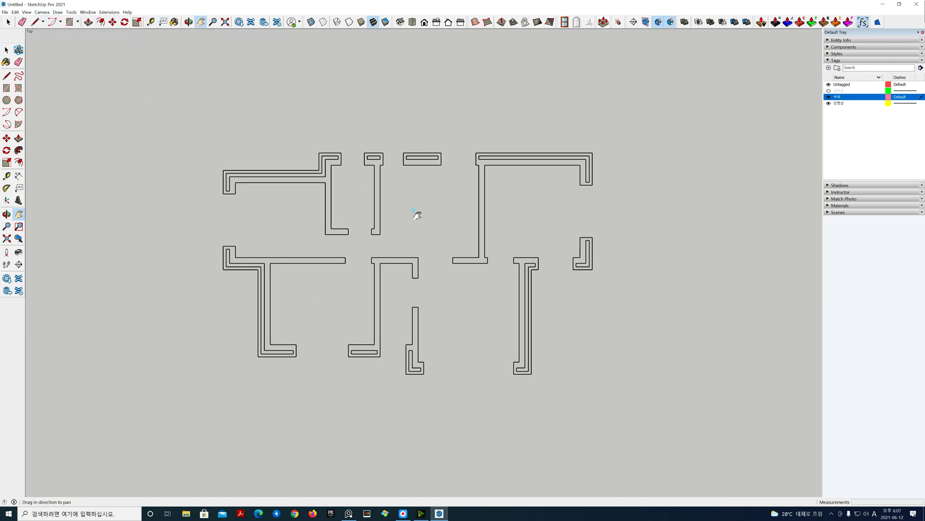
{"action": "left_click", "coordinate": [109, 12]}
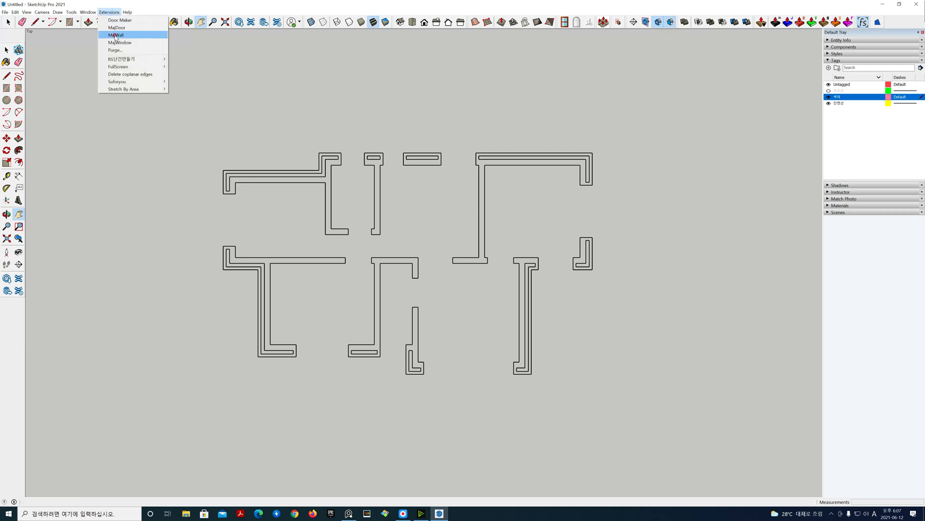
{"action": "left_click", "coordinate": [116, 35]}
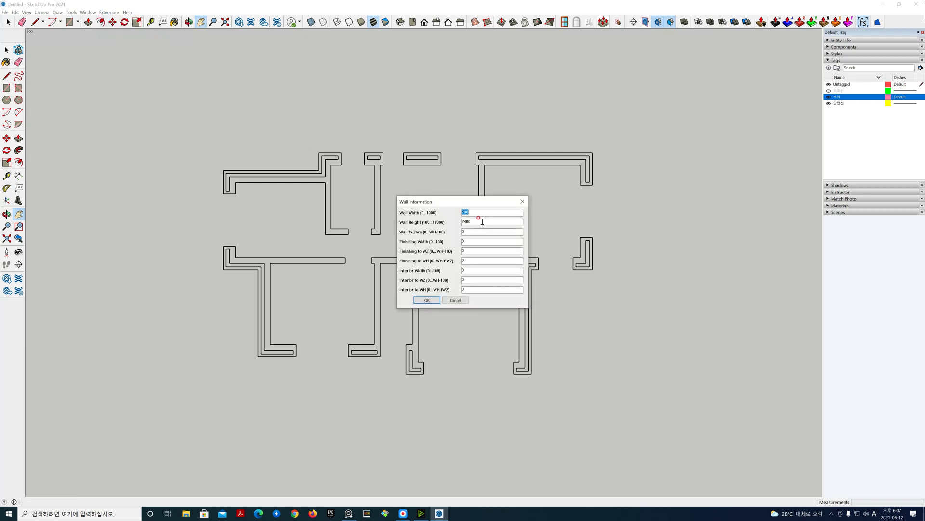
{"action": "key", "text": "Tab"}
{"action": "type", "text": "2"}
{"action": "left_click_drag", "start_coordinate": [480, 212], "coordinate": [422, 212]}
{"action": "type", "text": "42"}
{"action": "left_click", "coordinate": [429, 300]}
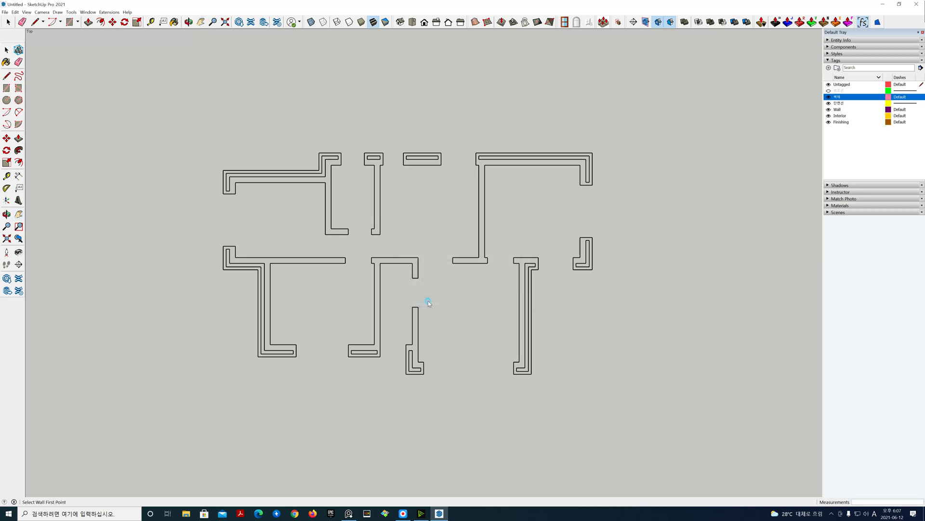
Step: Trace the exterior wall outline along the plan's outer corners with MajWall, closing back at the starting corner
{"action": "left_click", "coordinate": [223, 170]}
{"action": "left_click", "coordinate": [320, 170]}
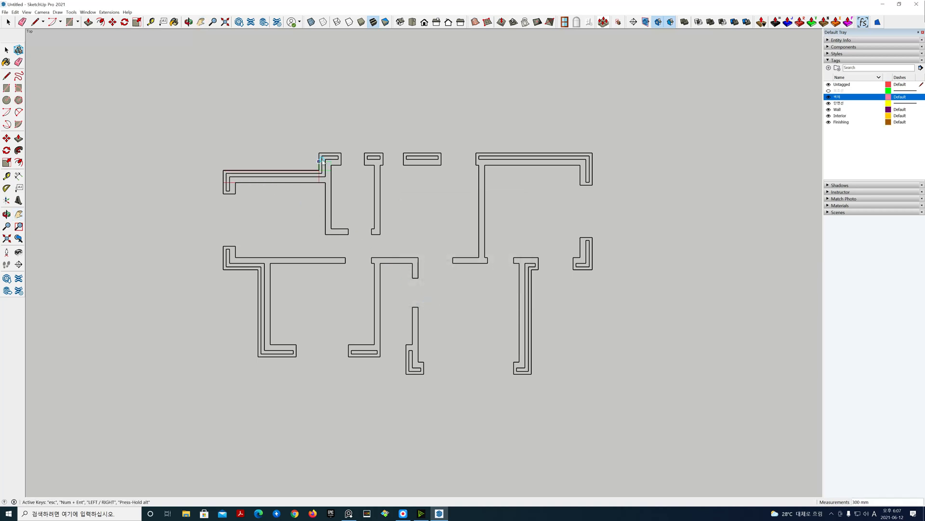
{"action": "left_click", "coordinate": [319, 154]}
{"action": "left_click", "coordinate": [592, 153]}
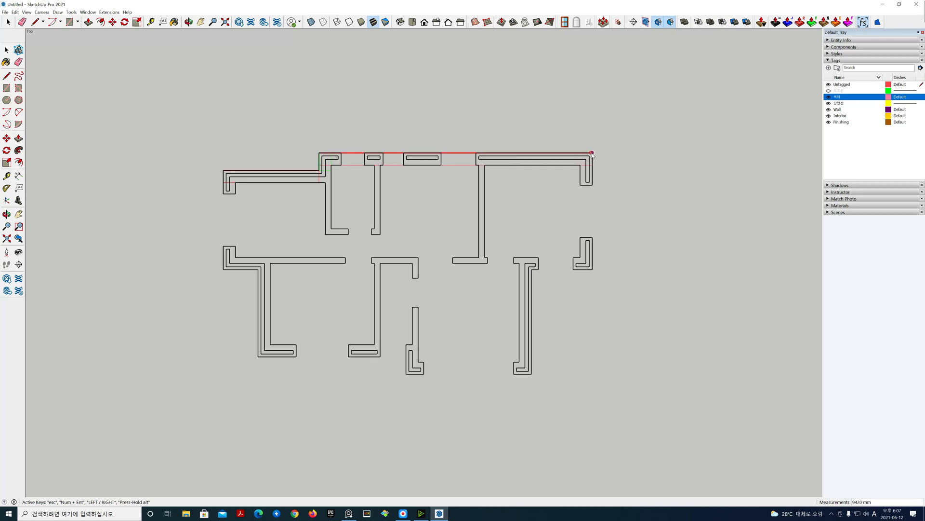
{"action": "left_click", "coordinate": [592, 269]}
{"action": "left_click", "coordinate": [532, 269]}
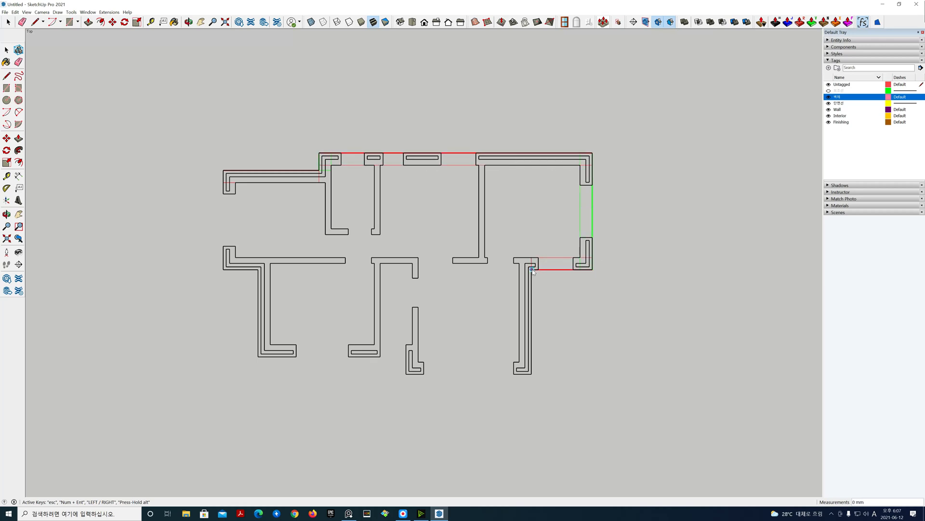
{"action": "left_click", "coordinate": [533, 373]}
{"action": "left_click", "coordinate": [406, 374]}
{"action": "left_click", "coordinate": [406, 356]}
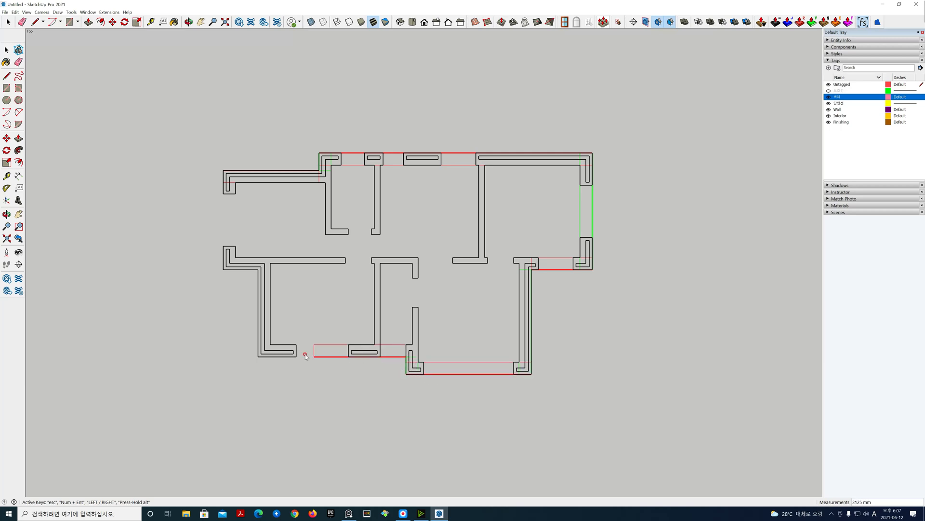
{"action": "left_click", "coordinate": [258, 357]}
{"action": "left_click", "coordinate": [258, 268]}
{"action": "left_click", "coordinate": [223, 268]}
{"action": "left_click", "coordinate": [224, 170]}
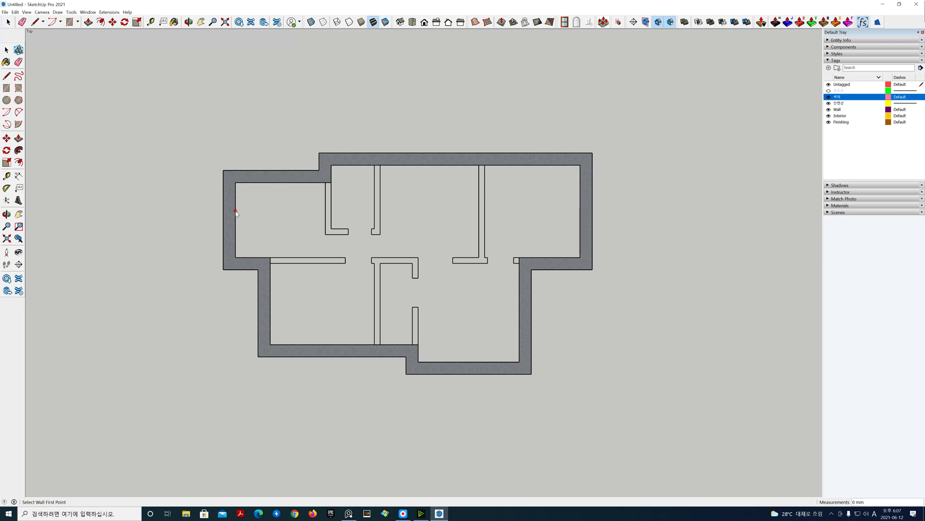
{"action": "key", "text": "space"}
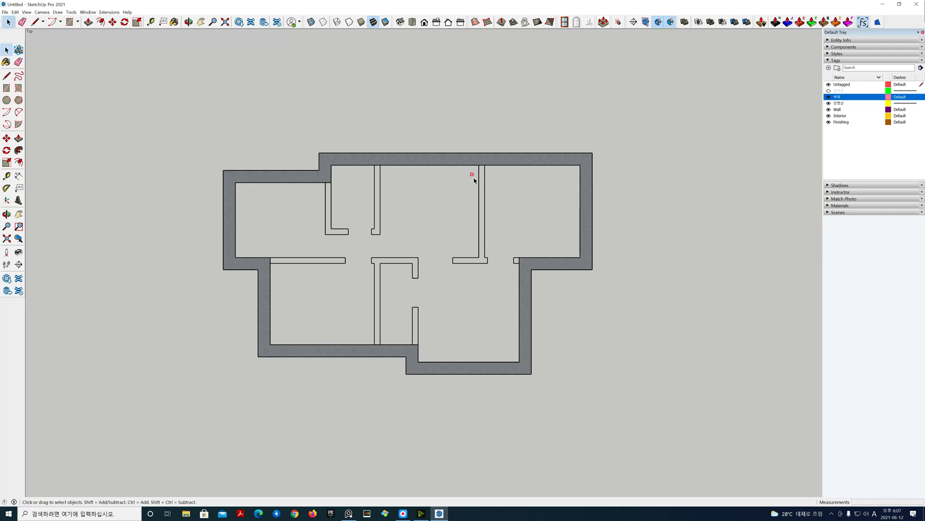
Step: Inspect the new exterior walls in an isometric perspective view
{"action": "left_click", "coordinate": [400, 21]}
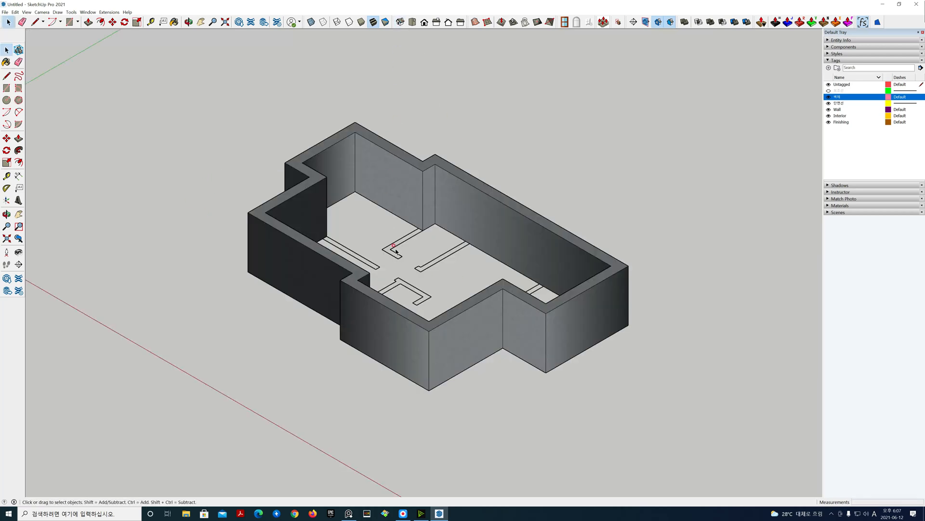
{"action": "middle_click_drag", "start_coordinate": [394, 266], "coordinate": [665, 260]}
{"action": "left_click", "coordinate": [47, 12]}
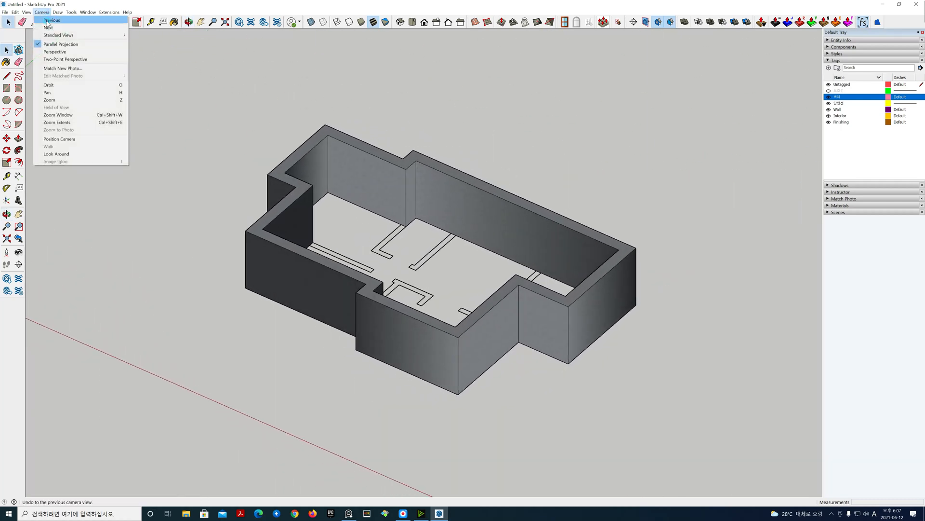
{"action": "left_click", "coordinate": [53, 49]}
{"action": "middle_click_drag", "start_coordinate": [202, 234], "coordinate": [265, 290]}
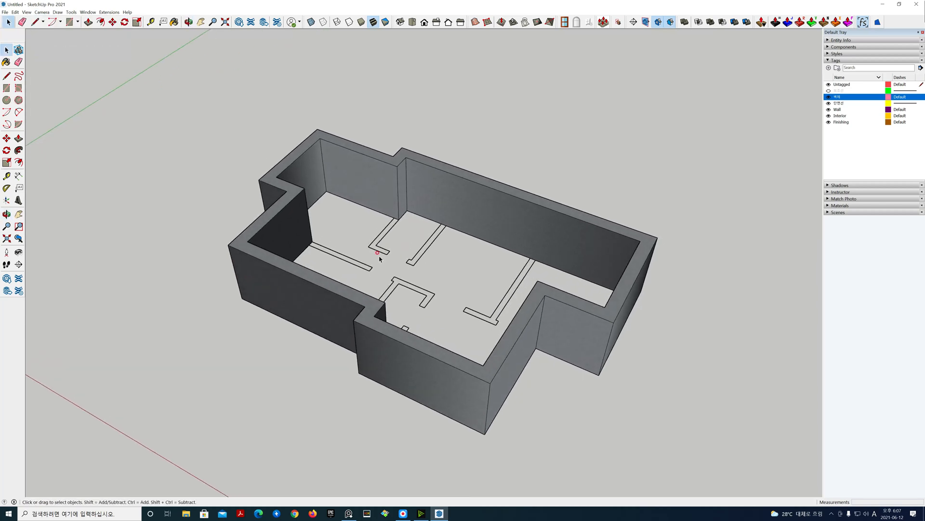
{"action": "middle_click_drag", "start_coordinate": [380, 259], "coordinate": [382, 308]}
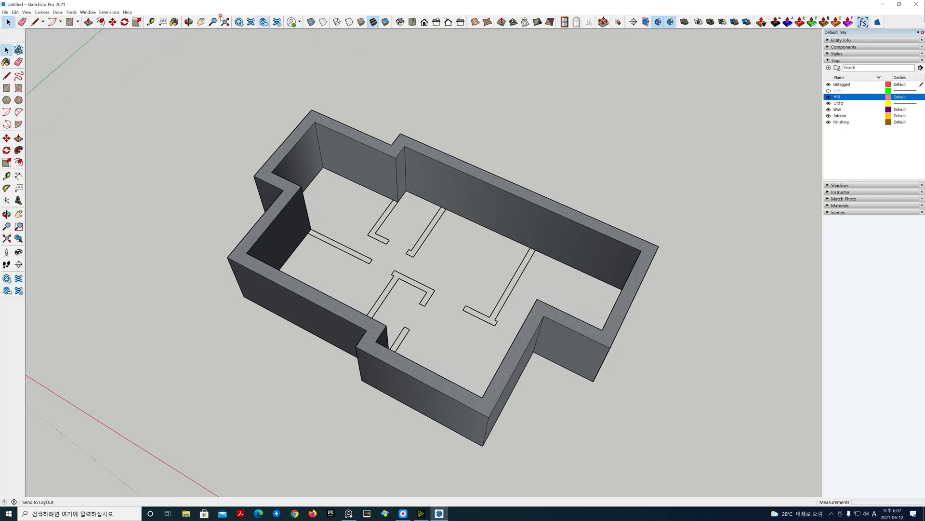
Step: Relaunch MajWall and draw the long interior wall spanning the plan's middle between the exterior walls
{"action": "left_click", "coordinate": [109, 12]}
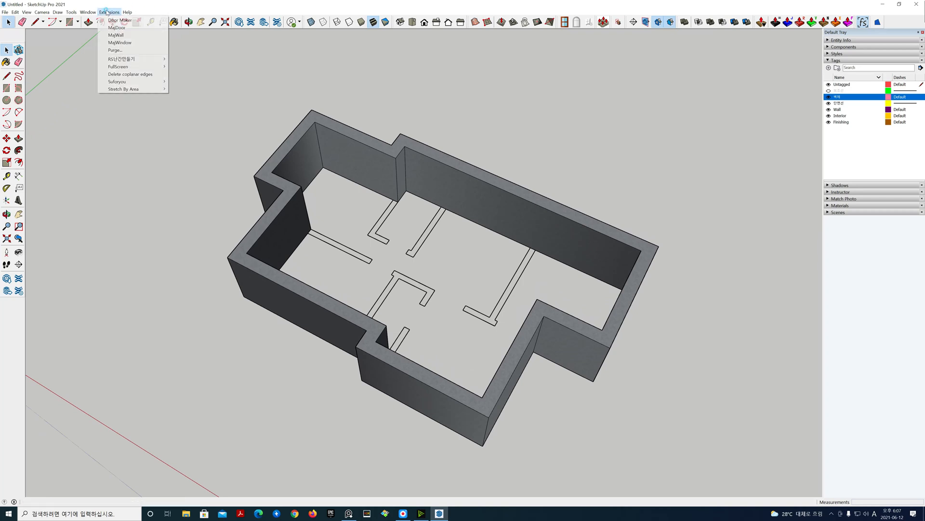
{"action": "left_click", "coordinate": [109, 35]}
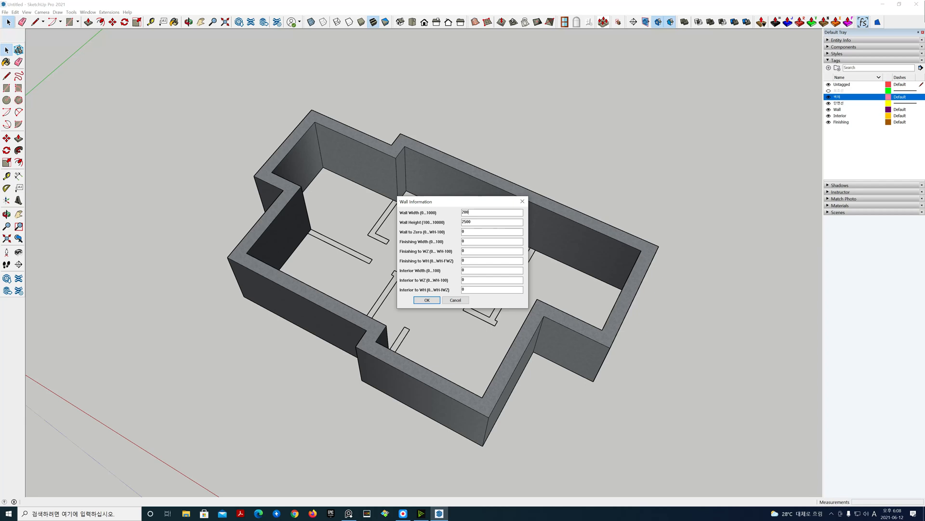
{"action": "left_click", "coordinate": [427, 300]}
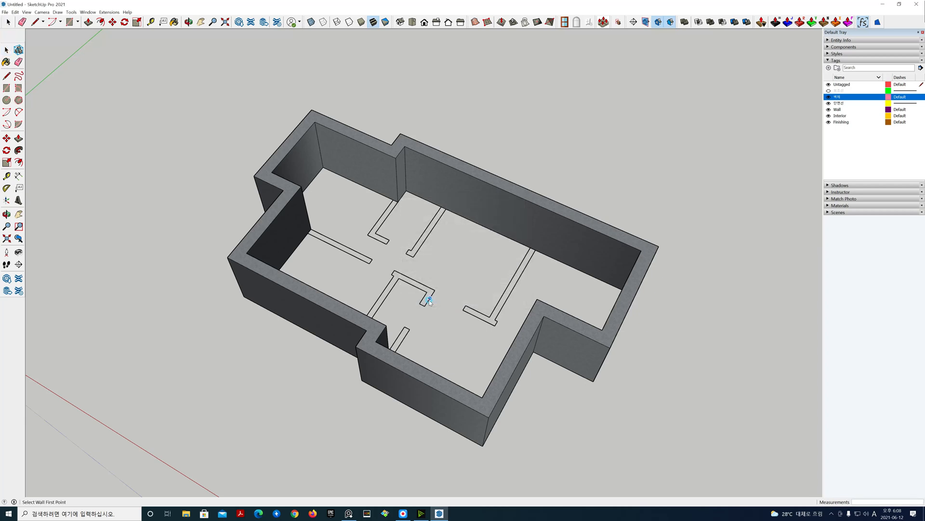
{"action": "middle_click_drag", "start_coordinate": [380, 303], "coordinate": [414, 315]}
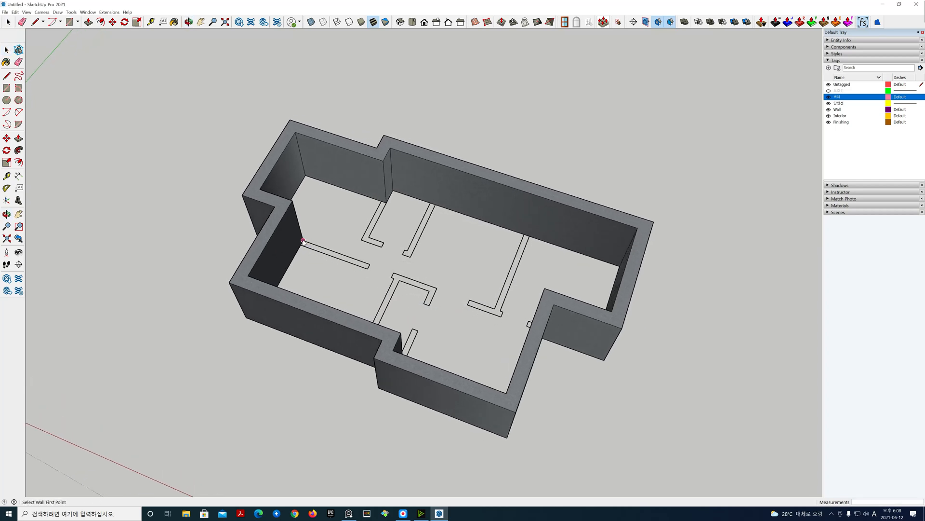
{"action": "left_click", "coordinate": [303, 241]}
{"action": "middle_click_drag", "start_coordinate": [368, 261], "coordinate": [544, 296]}
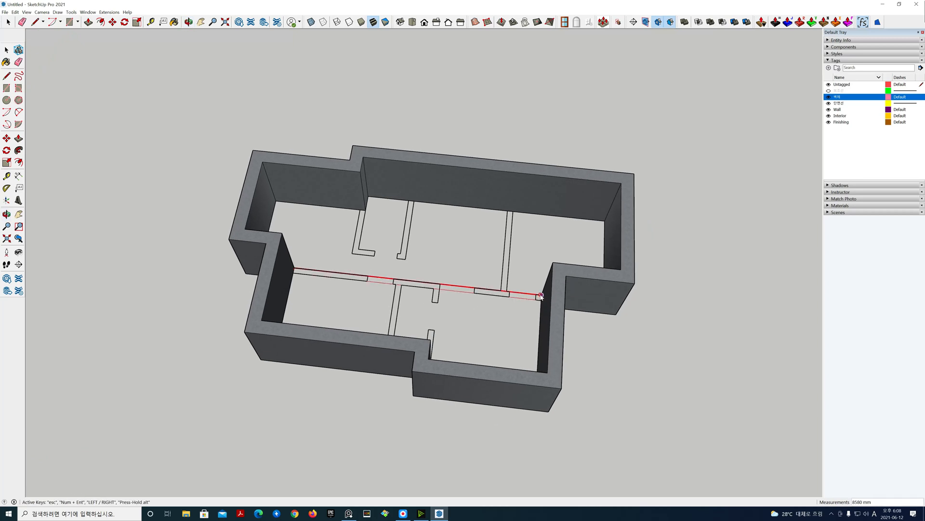
{"action": "left_click", "coordinate": [541, 296]}
Step: Add two short interior walls in the right-hand part of the plan along the plan lines
{"action": "middle_click_drag", "start_coordinate": [477, 316], "coordinate": [456, 310]}
{"action": "left_click", "coordinate": [454, 289]}
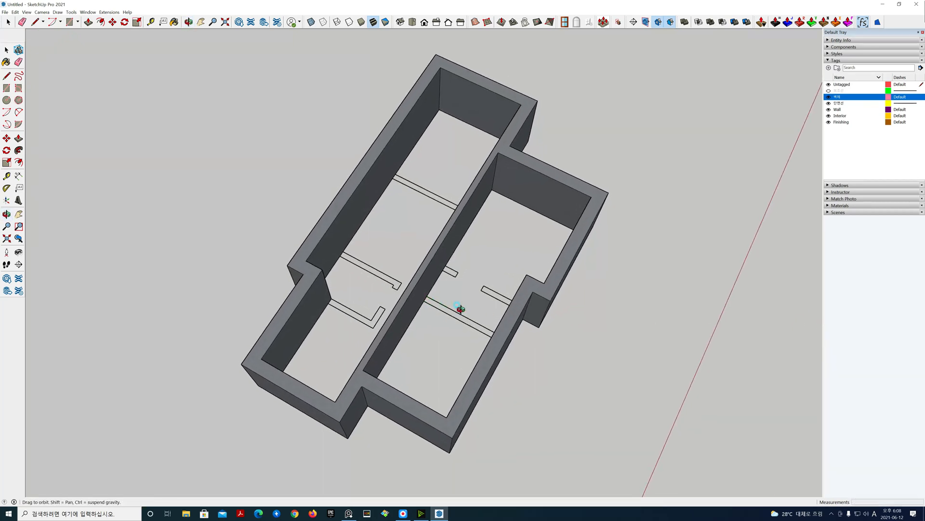
{"action": "left_click", "coordinate": [528, 279]}
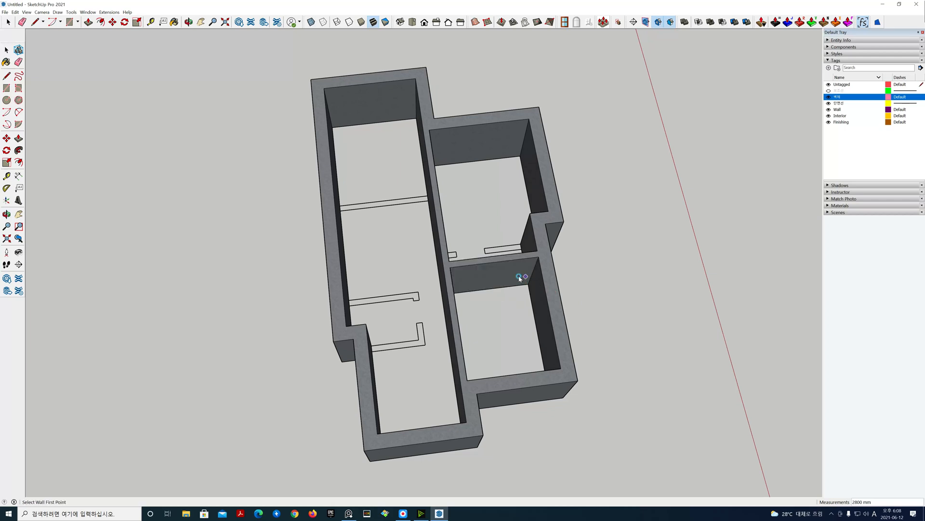
{"action": "middle_click_drag", "start_coordinate": [502, 243], "coordinate": [621, 277]}
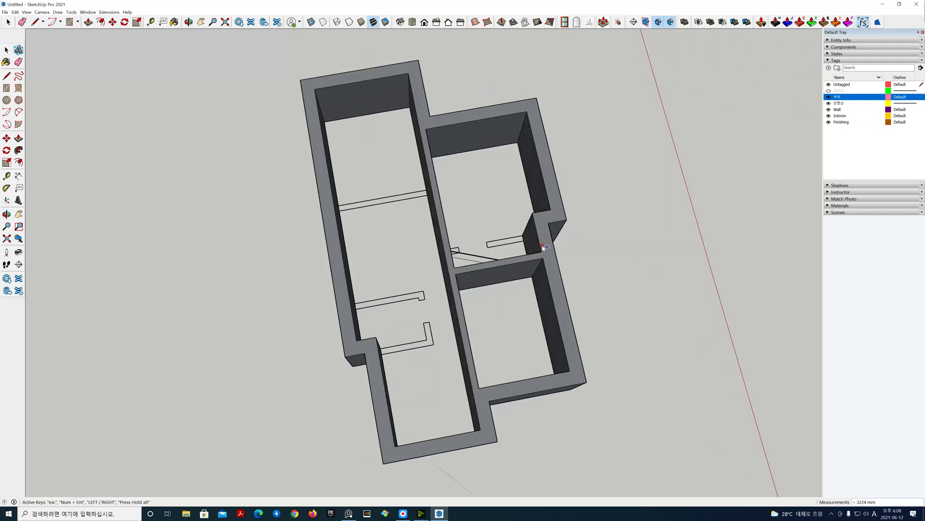
{"action": "left_click", "coordinate": [523, 236]}
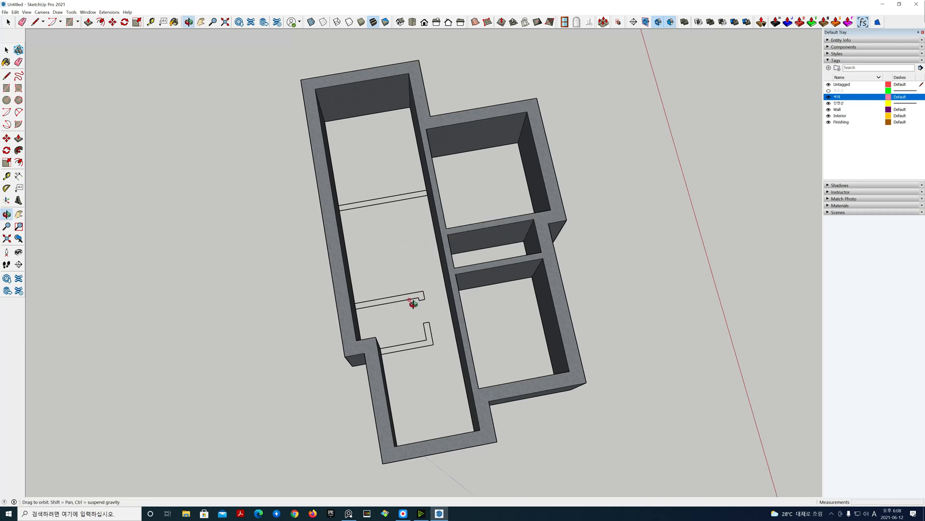
Step: Trace the small room's three interior walls along the plan lines in the left-hand section
{"action": "middle_click_drag", "start_coordinate": [413, 306], "coordinate": [351, 280]}
{"action": "left_click", "coordinate": [351, 279]}
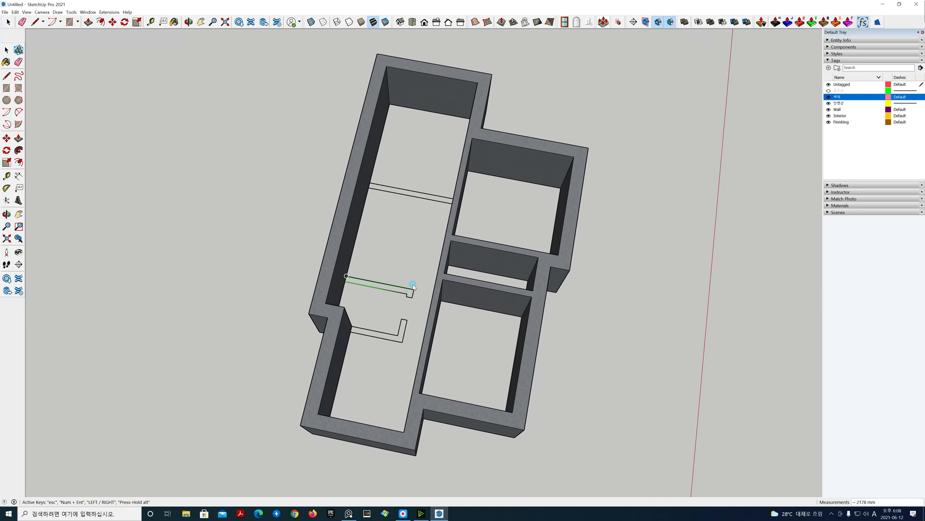
{"action": "left_click", "coordinate": [411, 290]}
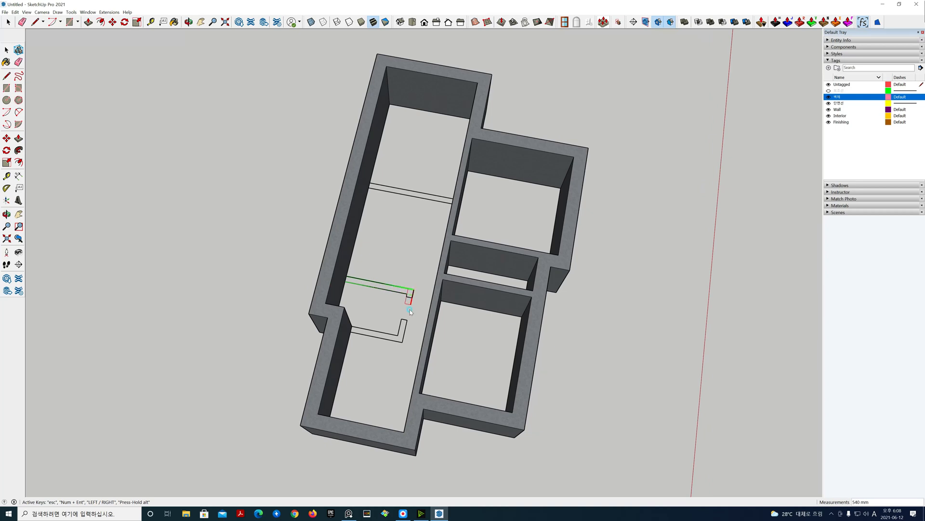
{"action": "left_click", "coordinate": [401, 341]}
{"action": "left_click", "coordinate": [351, 331]}
Step: Draw the interior wall across the left-hand room and leave the wall tool
{"action": "mouse_move", "coordinate": [417, 261]}
{"action": "middle_mouse_down"}
{"action": "mouse_move", "coordinate": [536, 270]}
{"action": "mouse_move", "coordinate": [409, 276]}
{"action": "middle_mouse_up"}
{"action": "left_click", "coordinate": [361, 183]}
{"action": "middle_click_drag", "start_coordinate": [361, 183], "coordinate": [490, 201]}
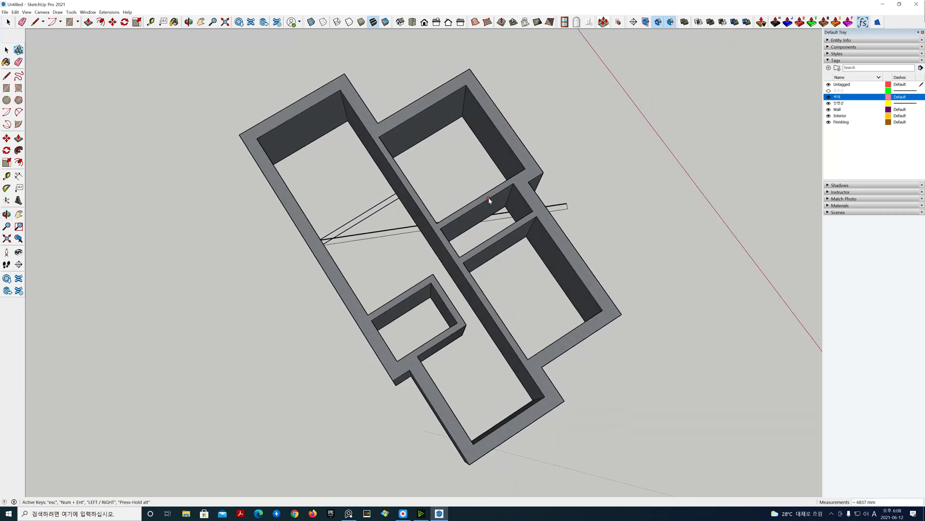
{"action": "left_click", "coordinate": [396, 193]}
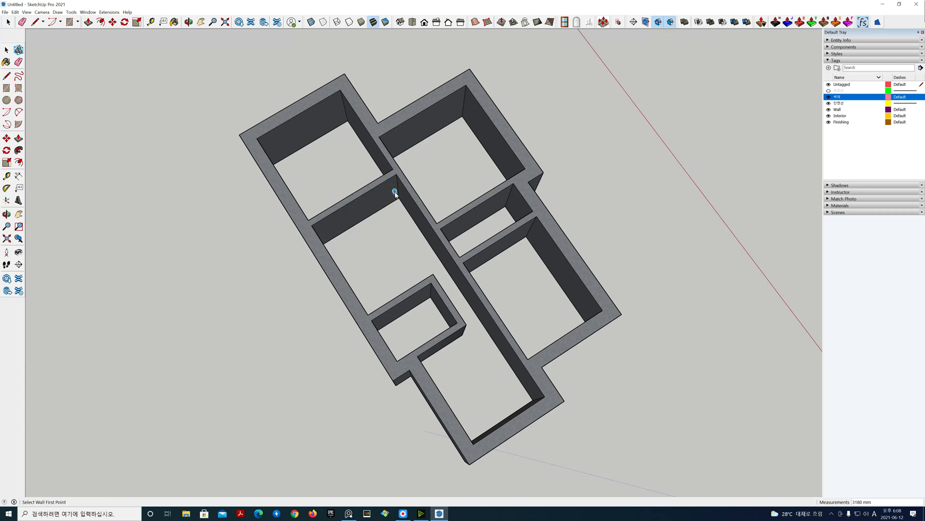
{"action": "middle_click_drag", "start_coordinate": [404, 241], "coordinate": [313, 239]}
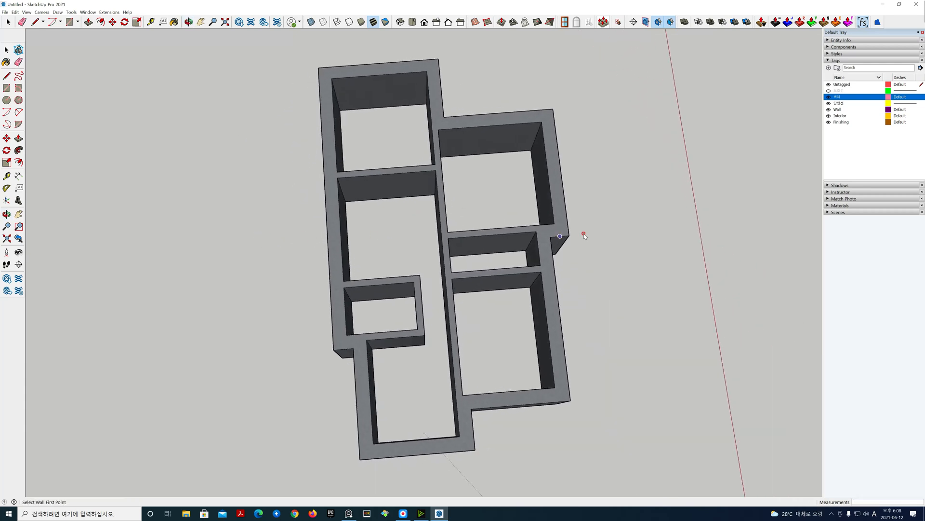
{"action": "middle_click_drag", "start_coordinate": [626, 242], "coordinate": [667, 274]}
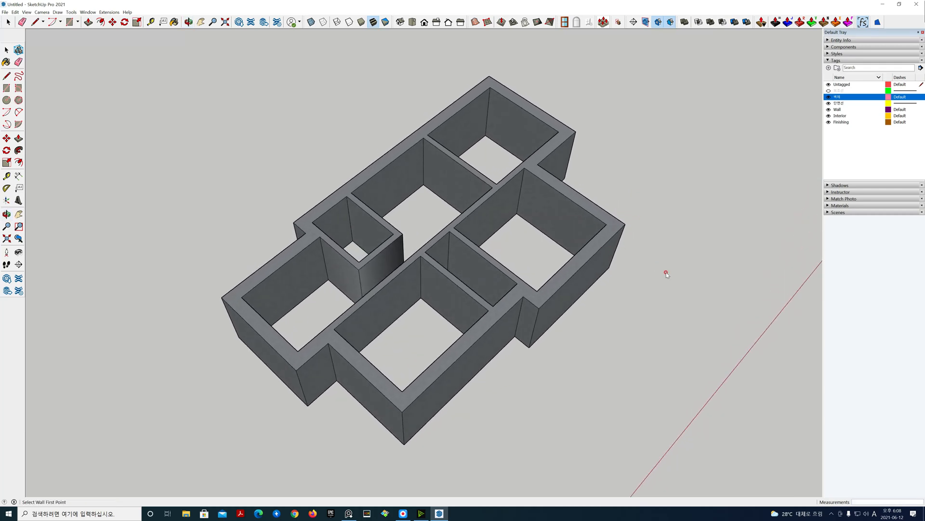
{"action": "key", "text": "space"}
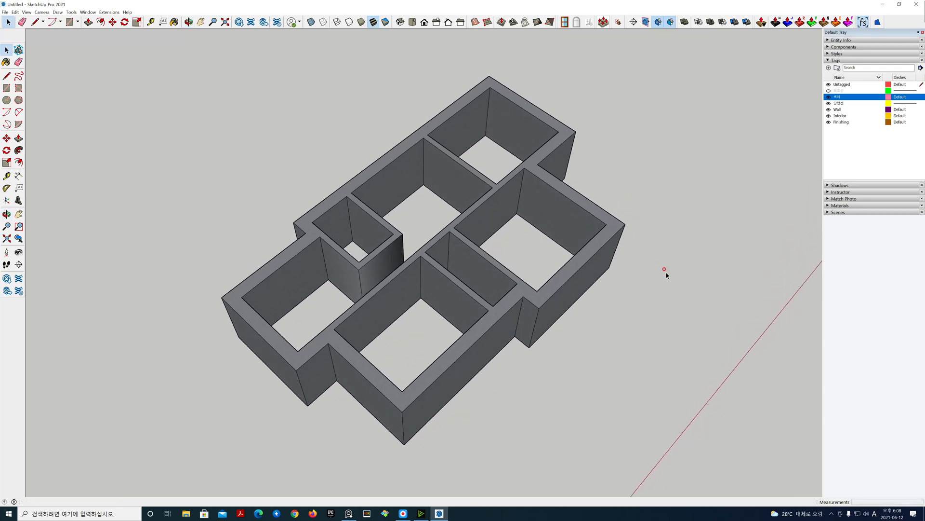
{"action": "middle_click_drag", "start_coordinate": [646, 343], "coordinate": [588, 320]}
{"action": "scroll", "coordinate": [588, 324], "scroll_direction": "down", "scroll_amount": 3}
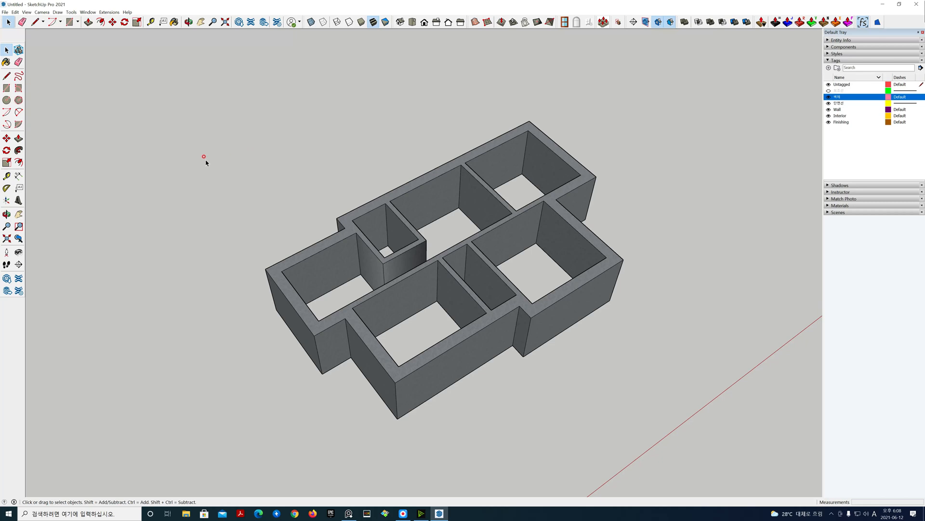
{"action": "left_click", "coordinate": [109, 12]}
{"action": "left_click", "coordinate": [115, 35]}
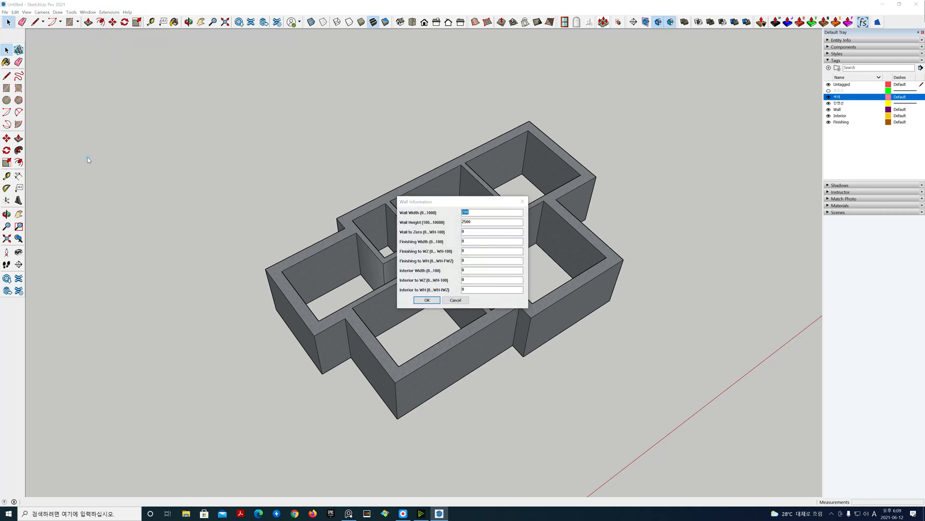
{"action": "left_click", "coordinate": [425, 298]}
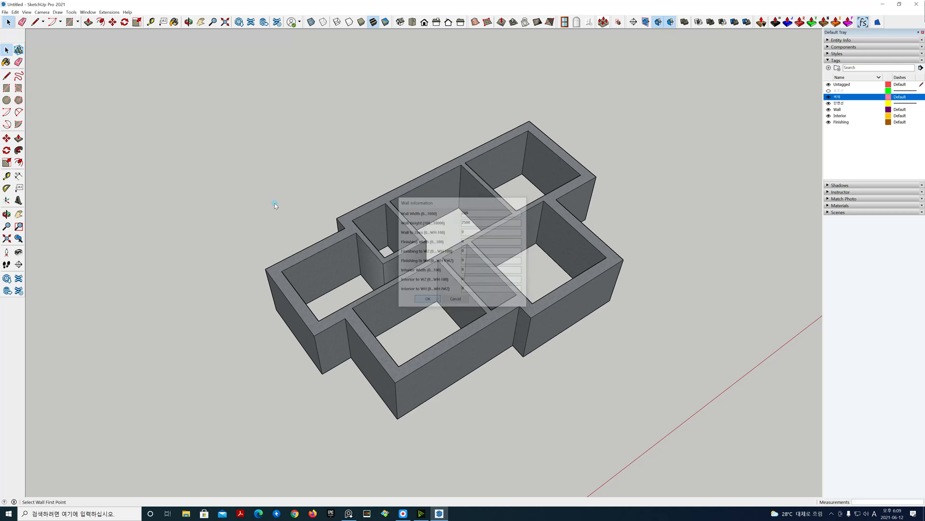
{"action": "left_click", "coordinate": [160, 175]}
{"action": "left_click", "coordinate": [292, 117]}
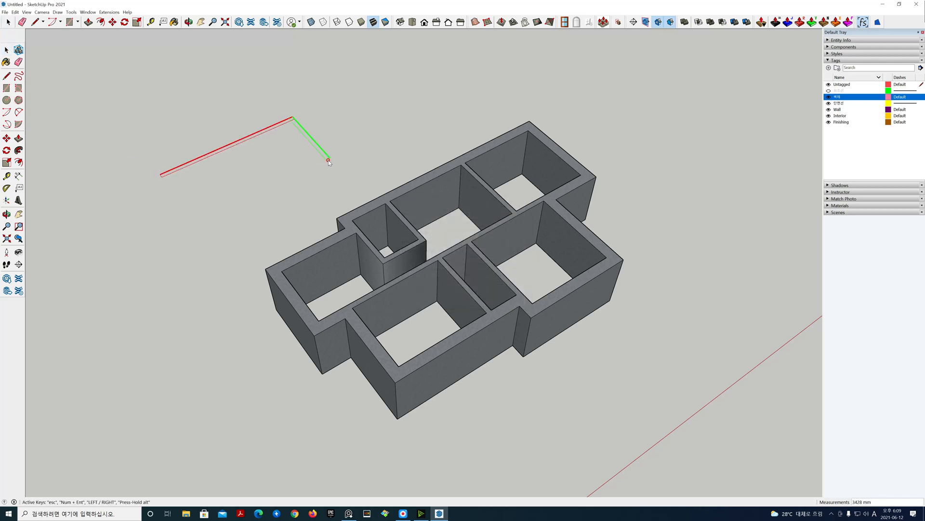
{"action": "left_click", "coordinate": [328, 160]}
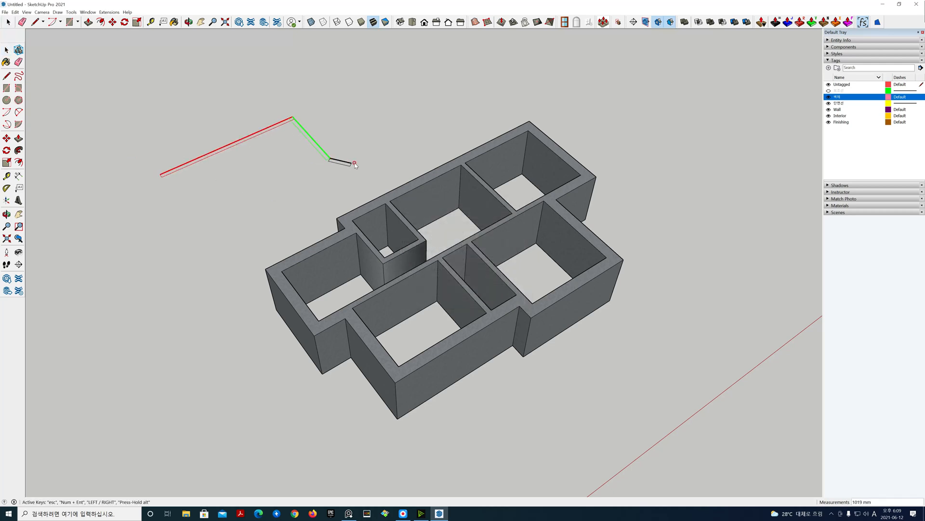
{"action": "left_click", "coordinate": [403, 127]}
{"action": "key", "text": "Escape"}
{"action": "key", "text": "Escape"}
{"action": "key", "text": "Escape"}
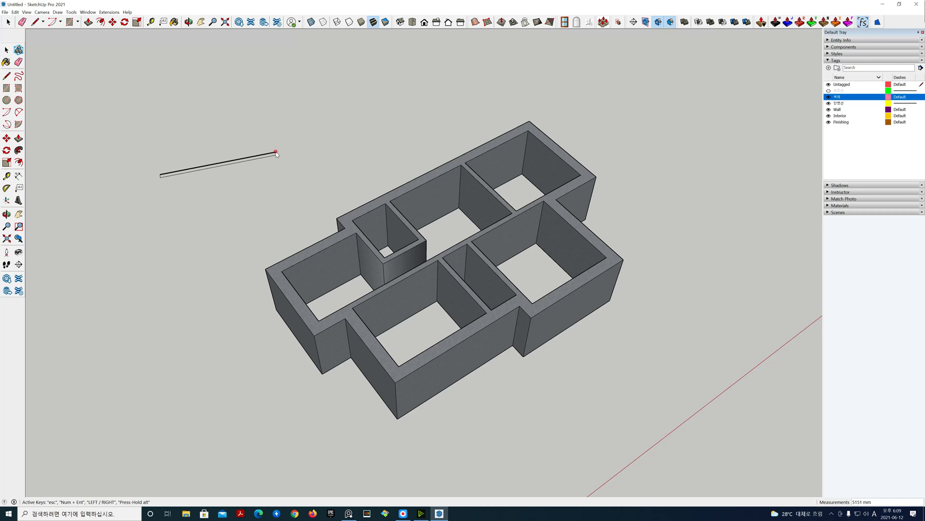
{"action": "key", "text": "Escape"}
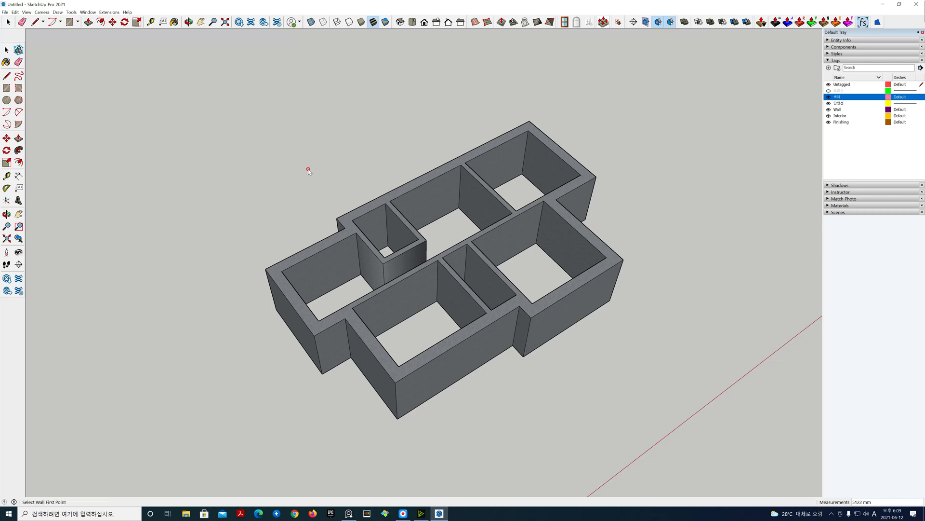
{"action": "key", "text": "space"}
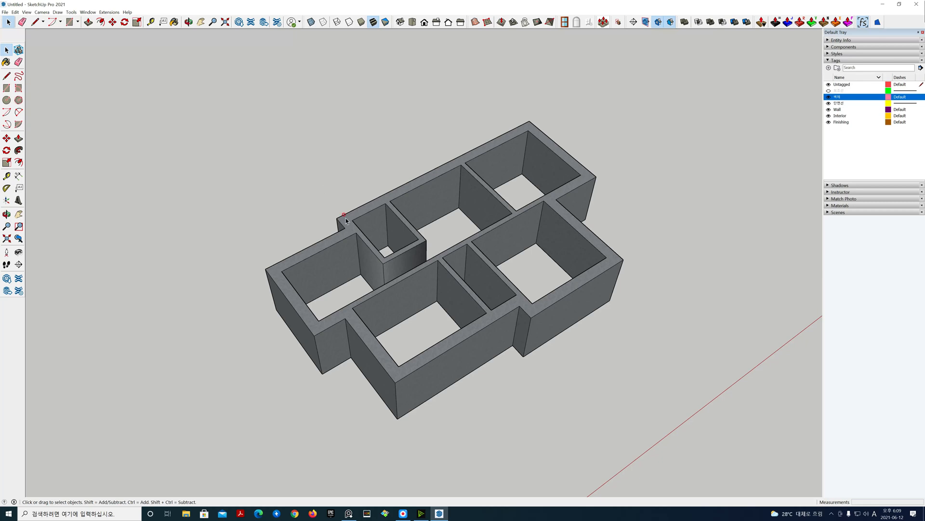
Step: Delete the Interior and Finishing tags from the tag list
{"action": "middle_click_drag", "start_coordinate": [326, 397], "coordinate": [589, 354]}
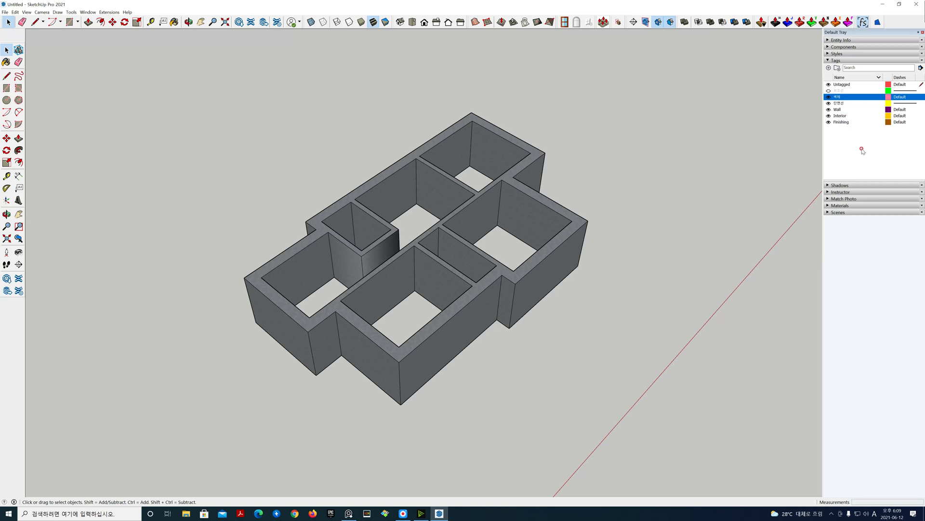
{"action": "left_click", "coordinate": [856, 134]}
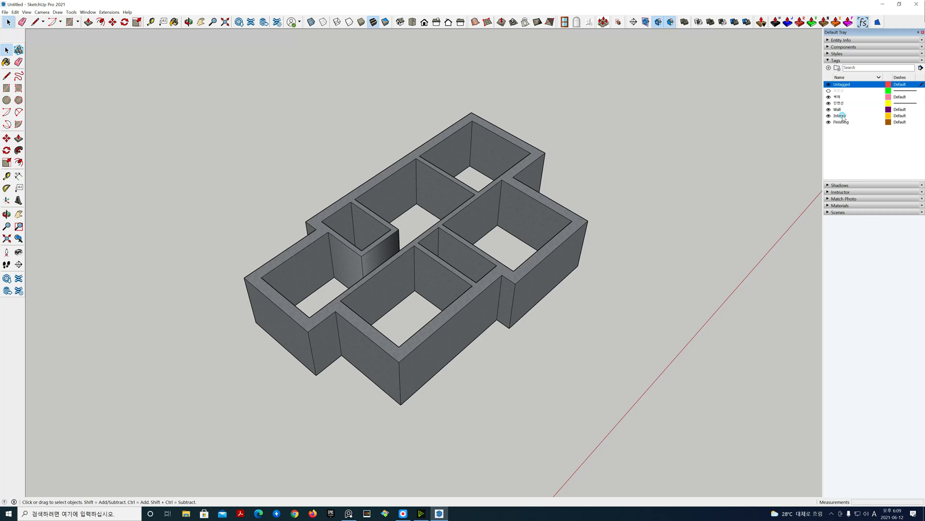
{"action": "left_click", "coordinate": [842, 117]}
{"action": "left_click", "coordinate": [842, 122], "text": "shift"}
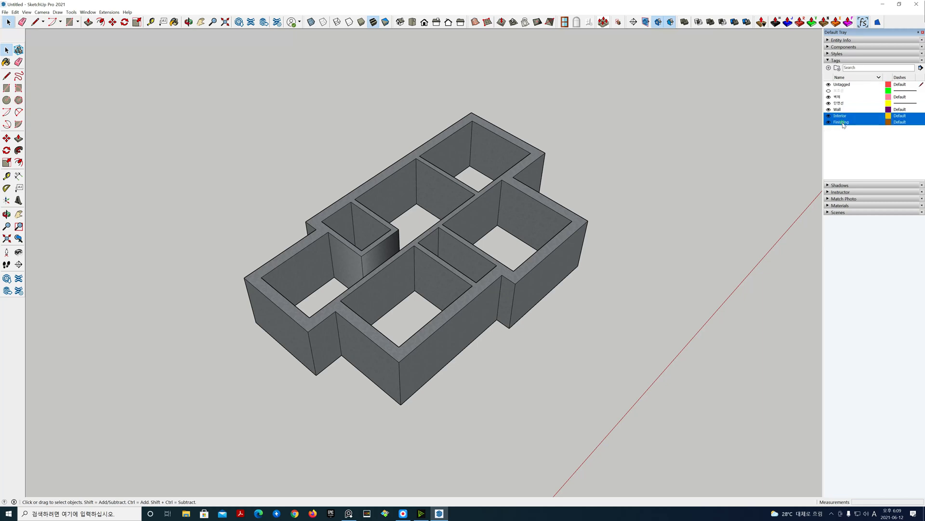
{"action": "right_click", "coordinate": [843, 122]}
{"action": "left_click", "coordinate": [855, 134]}
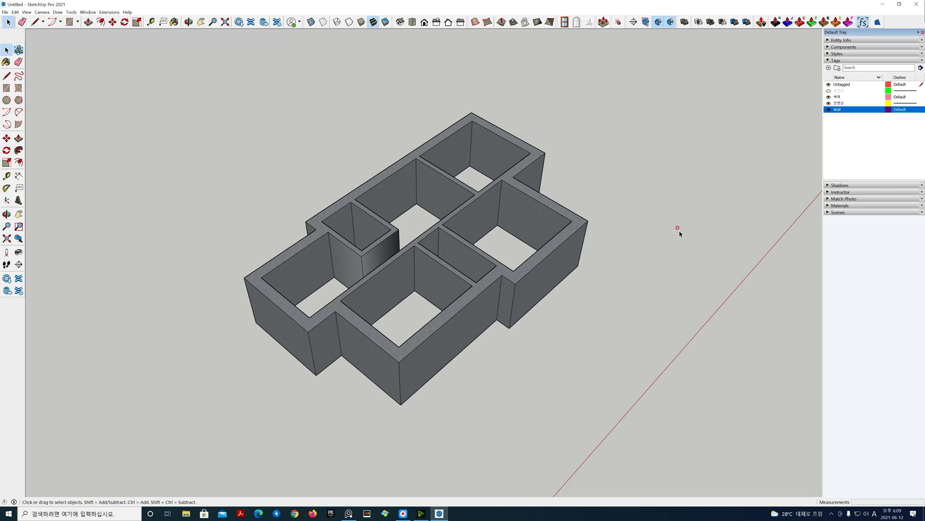
{"action": "middle_click_drag", "start_coordinate": [680, 234], "coordinate": [481, 316]}
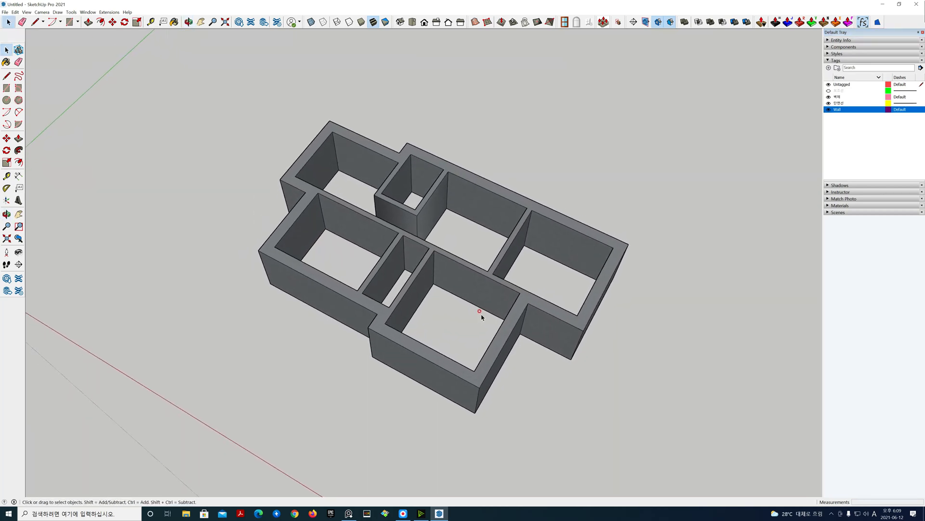